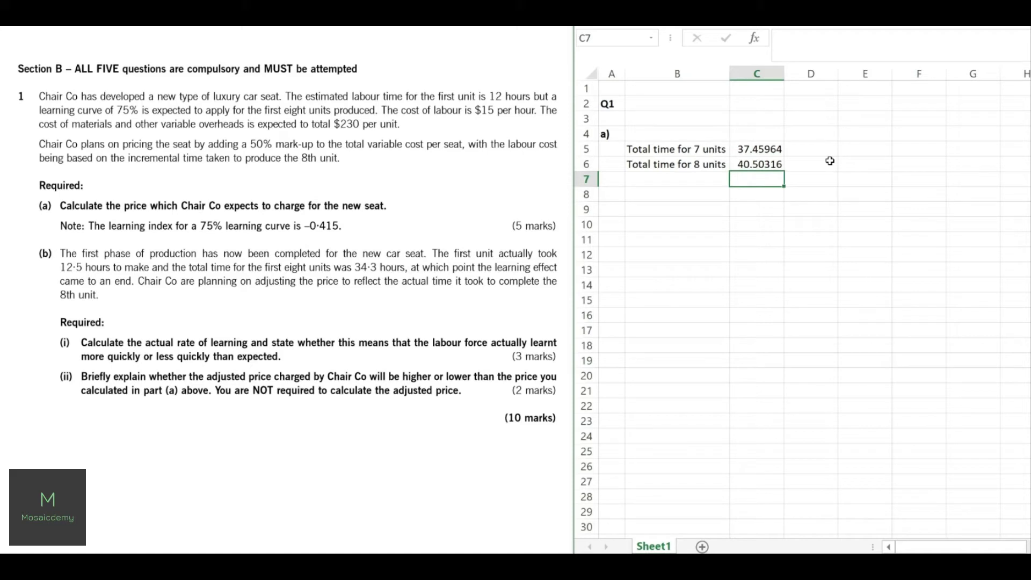
Label B8 "Incremental time for the 8th unit" and fit column B's width to its contents
key(Left)
text(Incremental time for the 8th unit)
key(Return)
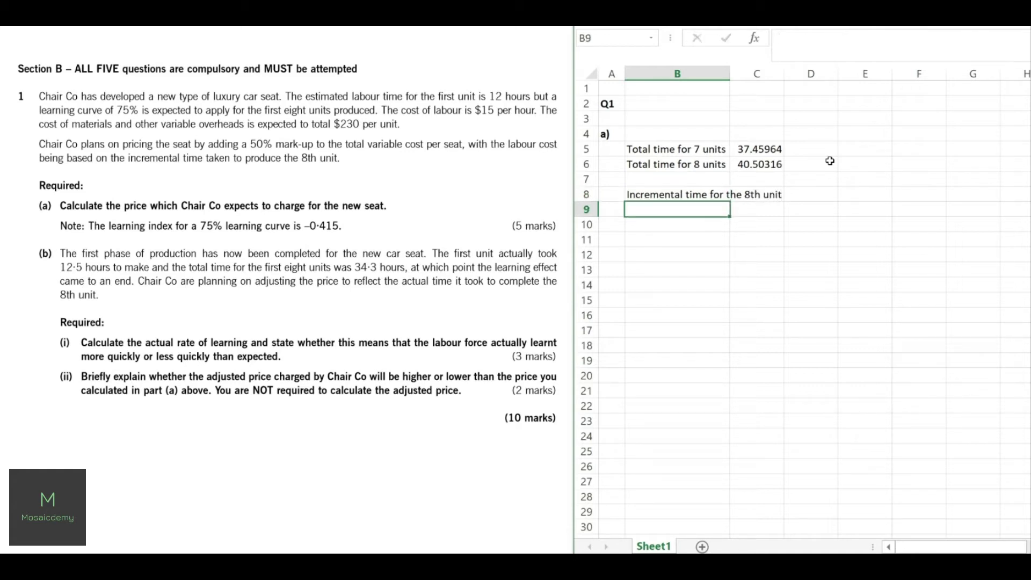
double_click(731, 73)
key(Right)
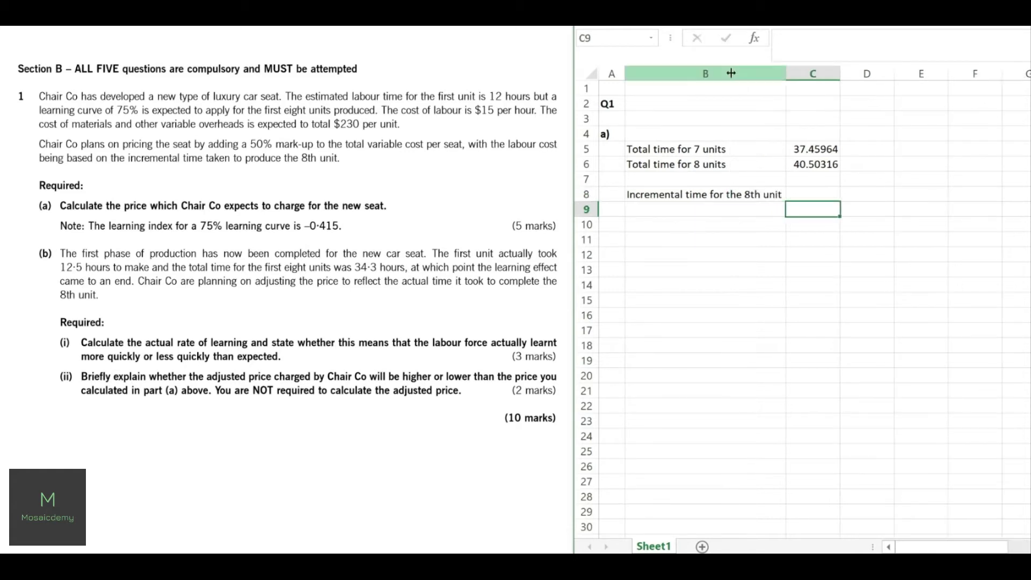
Calculate the incremental time for the 8th unit in C8 with the formula =C6-C5
key(Up)
text(=)
key(Up)
key(Up)
text(-)
key(Up)
key(Up)
key(Up)
key(Return)
Add the unit note "labor hours" in D8 beside the incremental time
key(Up)
key(Right)
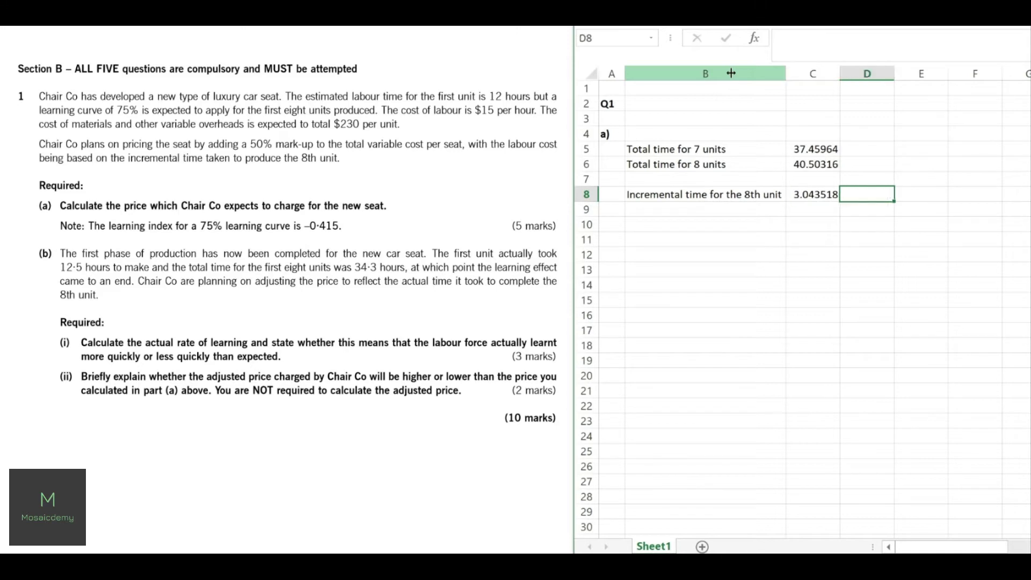
text(labor hours)
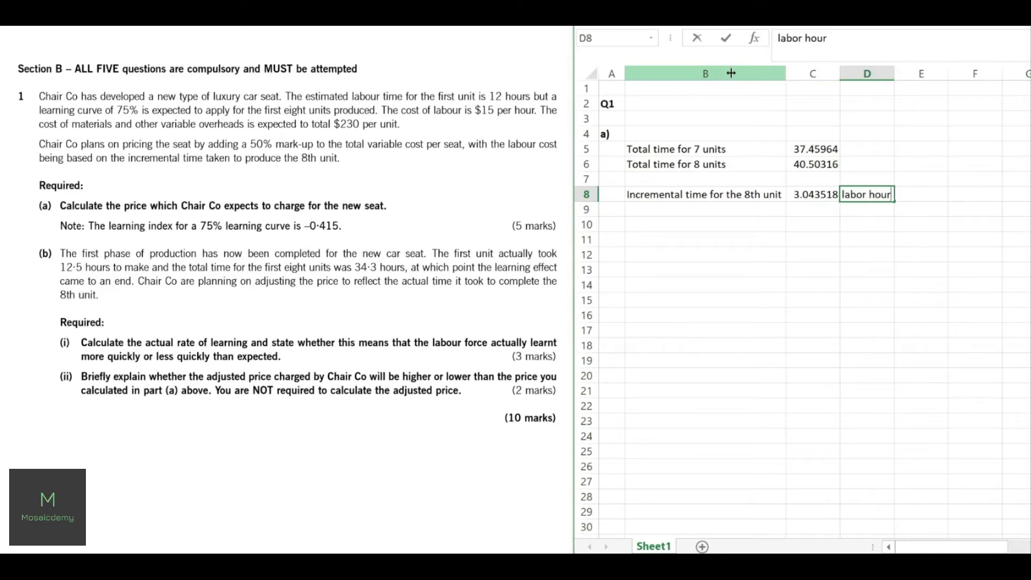
key(Return)
Review the formulas behind the total times for 7 and 8 units and the 8th unit's incremental time
key(Left)
key(Up)
key(Up)
key(Up)
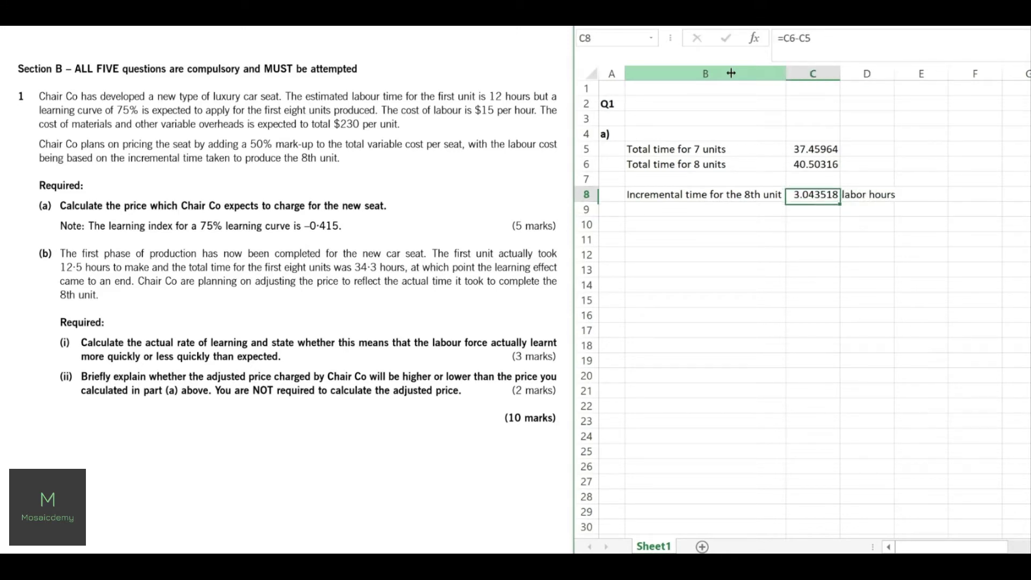
key(Up)
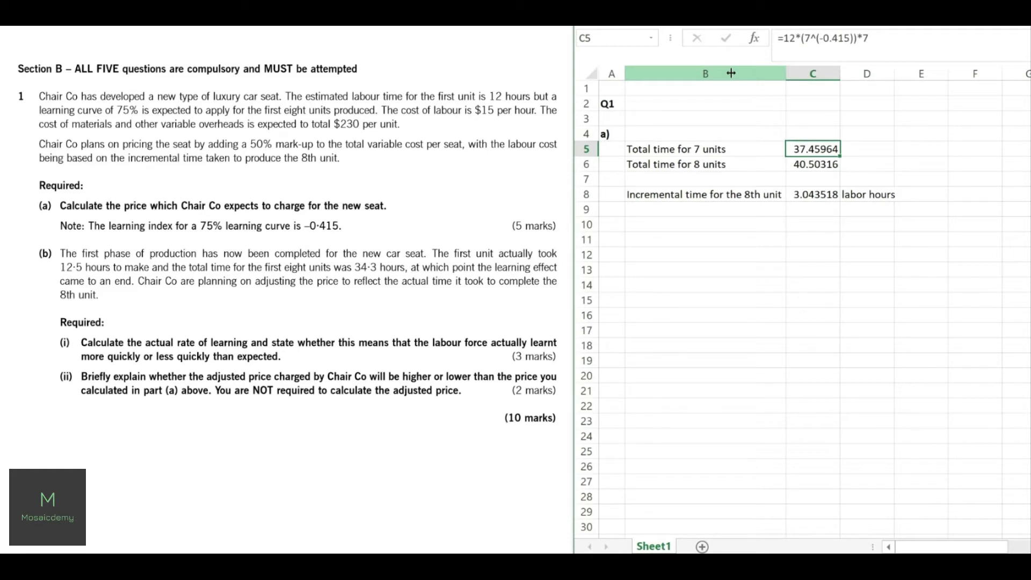
key(Down)
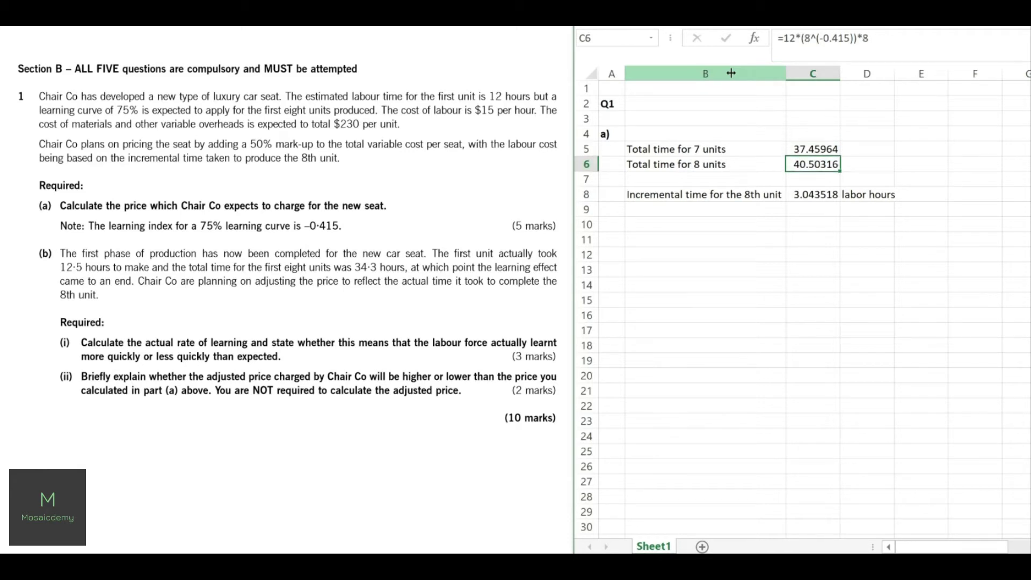
key(Down)
key(Down)
key(Down)
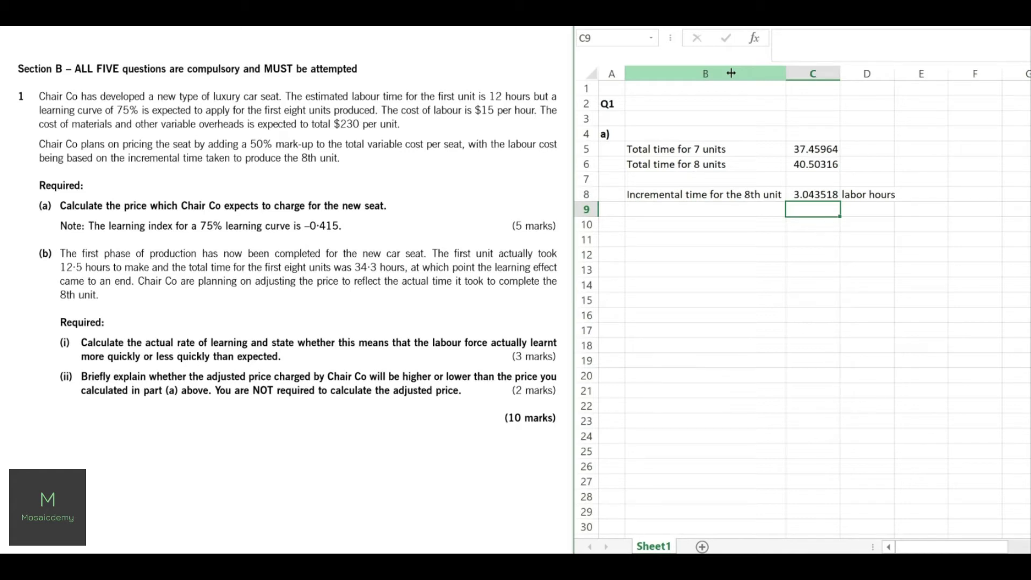
key(Left)
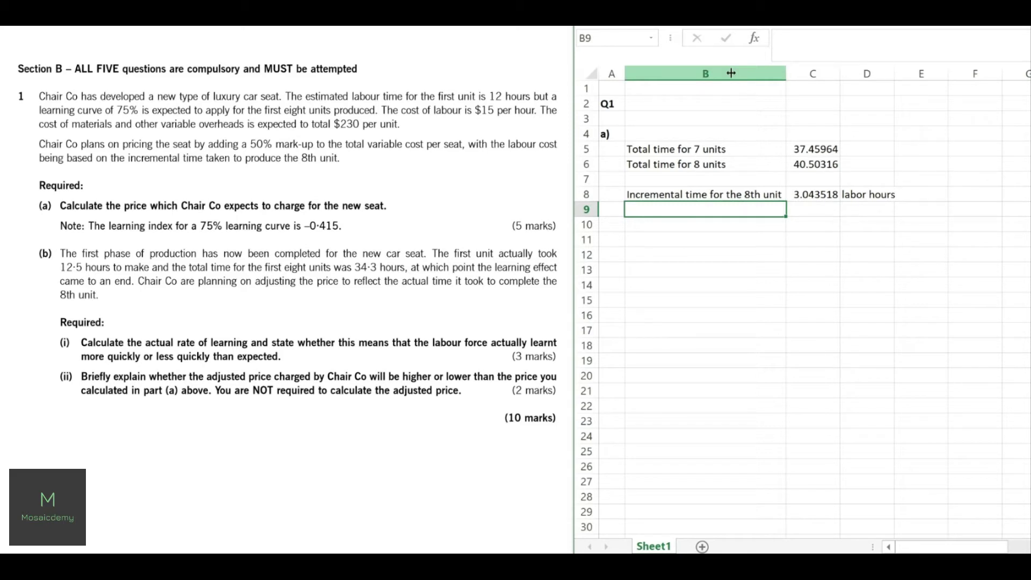
key(Right)
key(Up)
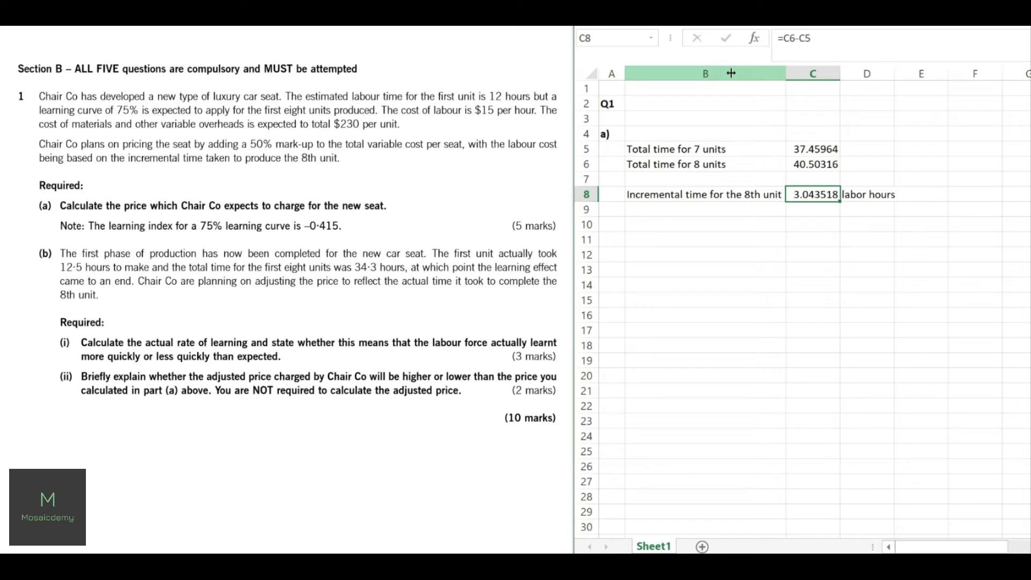
key(Down)
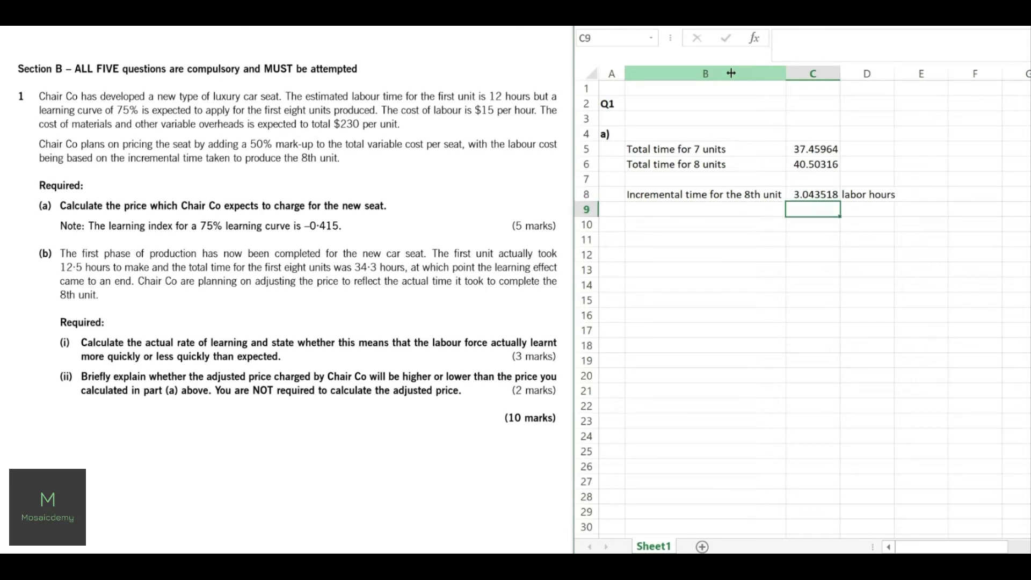
Add a "Labor cost" row in row 10, calculating it in C10 as =C8*15 from the $15 hourly rate
key(Down)
key(Left)
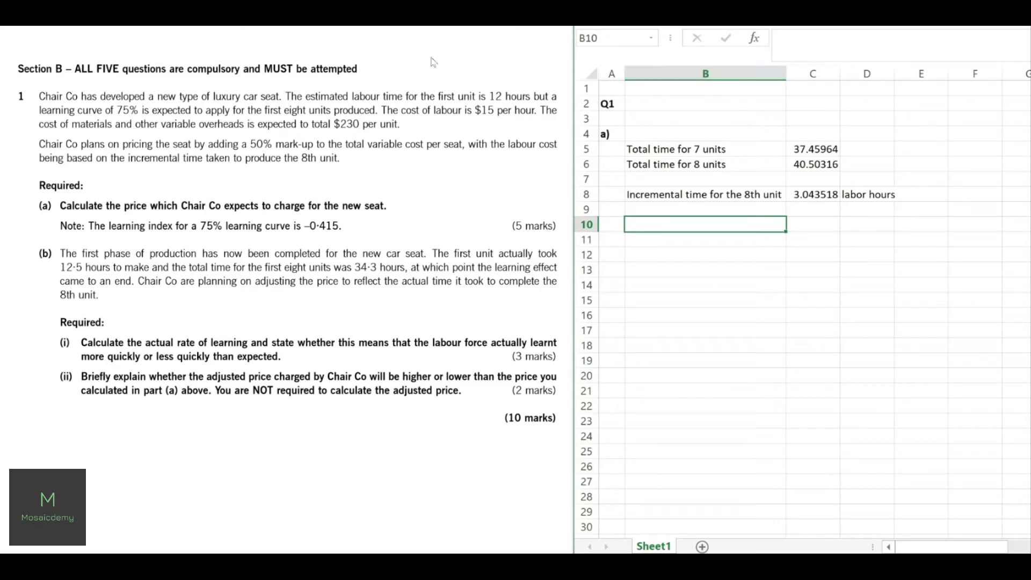
drag(462, 110, 542, 110)
click(721, 230)
text(Labor cost)
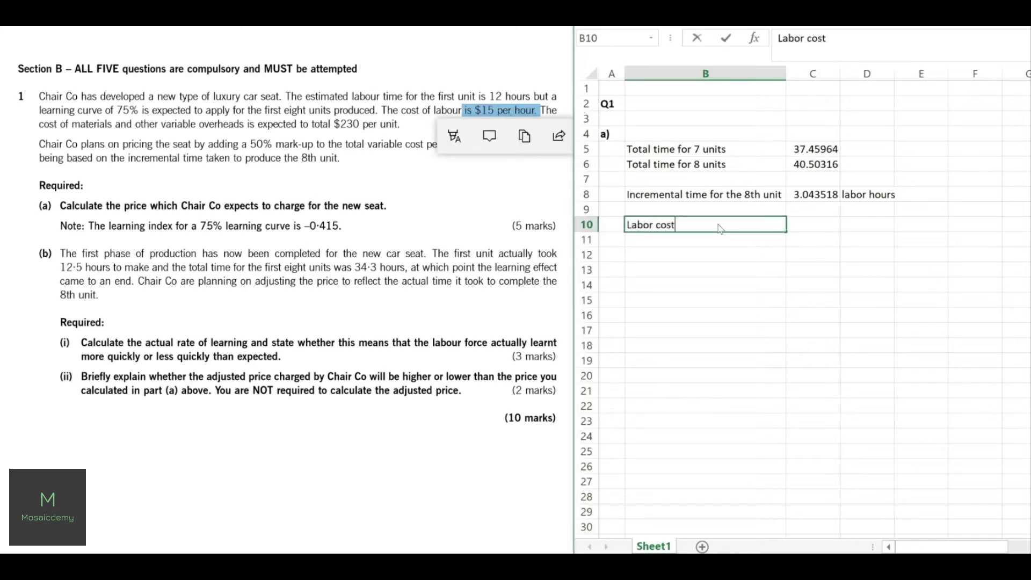
click(794, 224)
text(=)
key(Up)
key(Up)
text(*15)
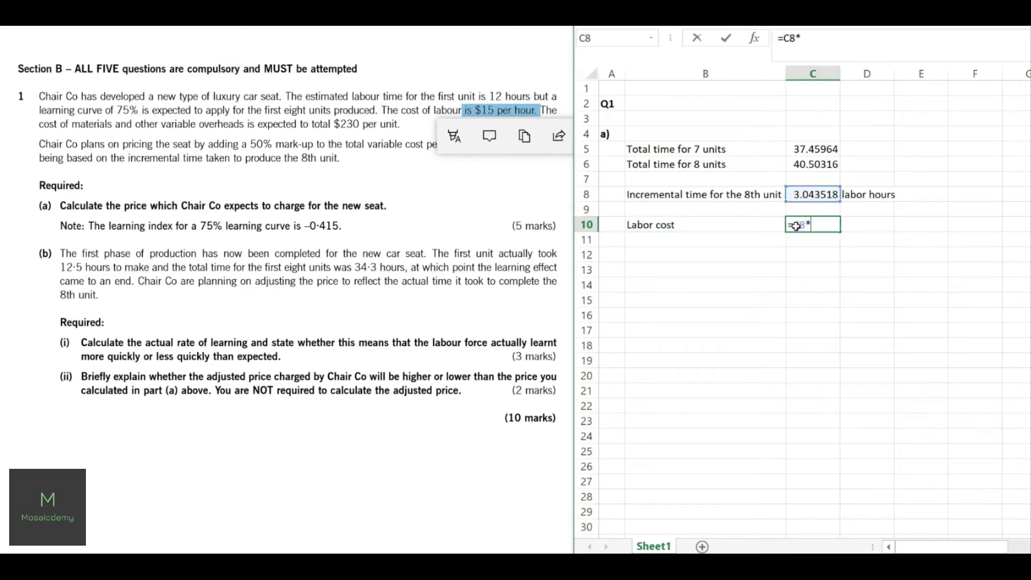
key(Return)
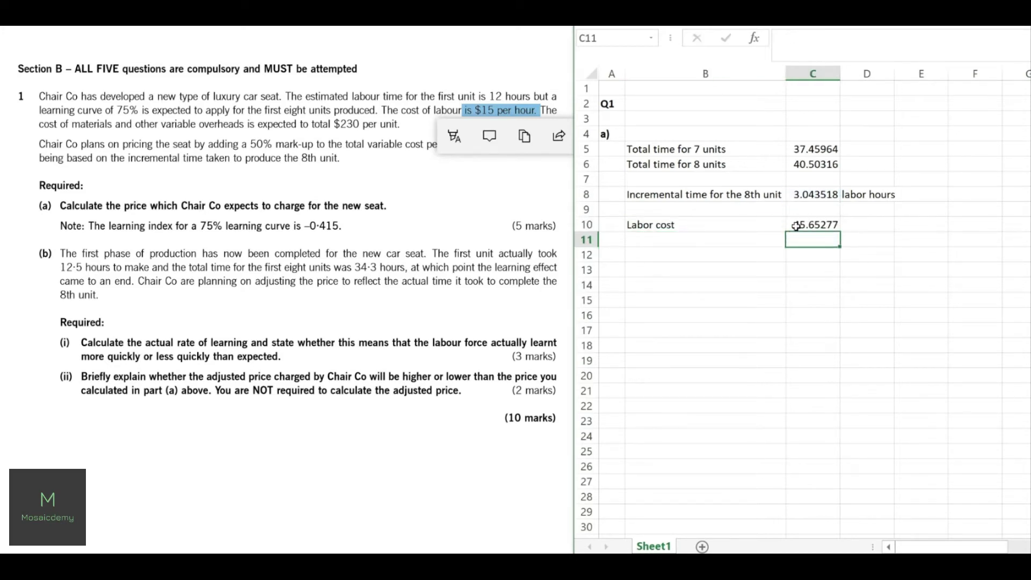
click(472, 173)
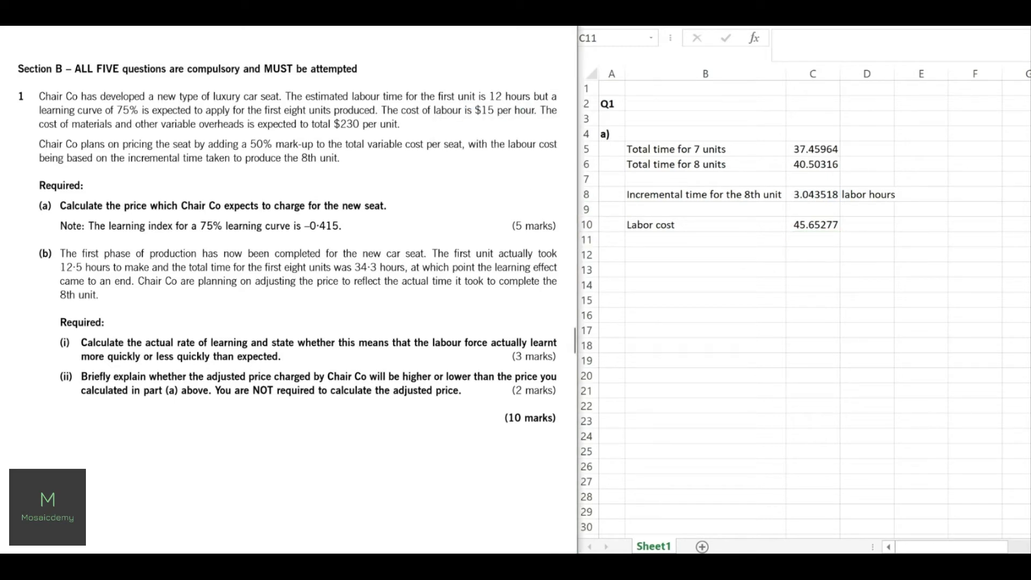
Add a "Material and other costs" row in row 11 with the value 230
click(665, 241)
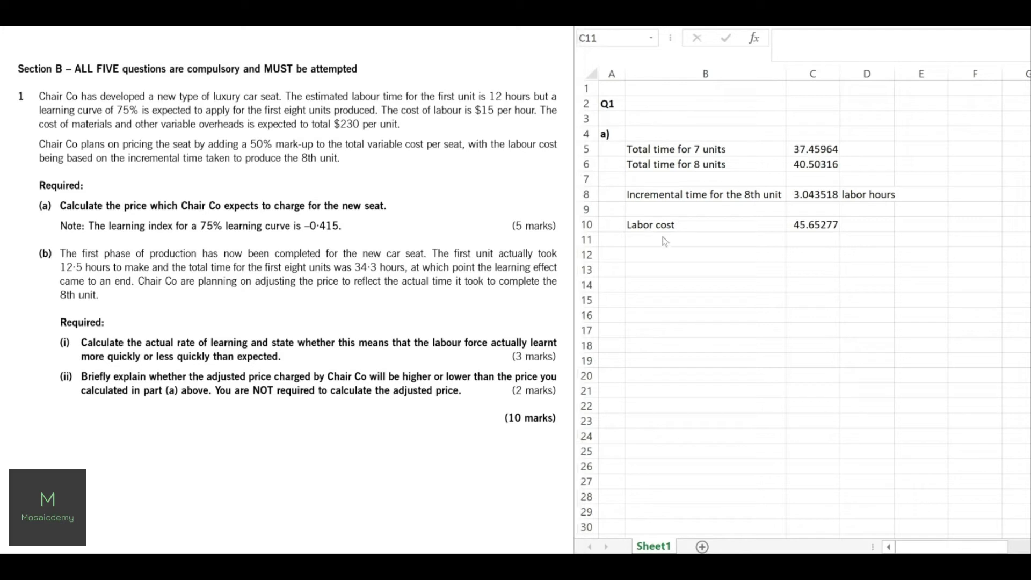
click(665, 242)
text(Mater)
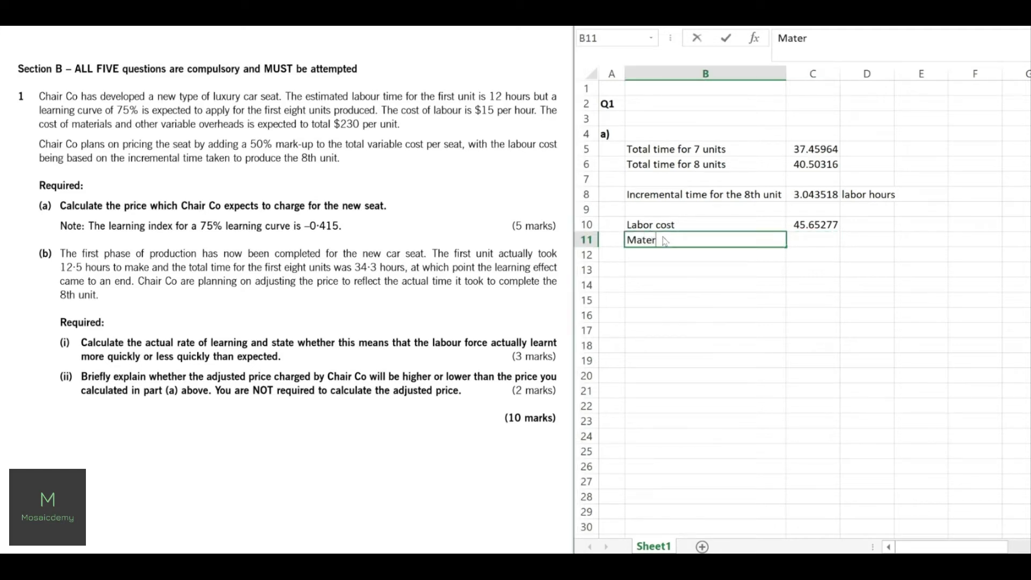
text(ial and other costs)
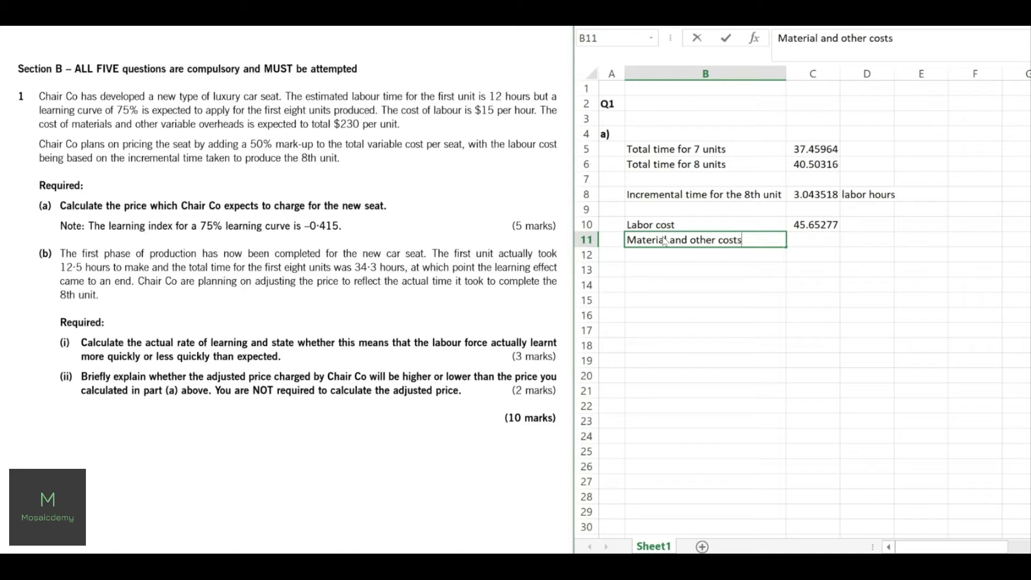
key(Tab)
text(230)
key(Return)
Add a "Total variable cost" row in row 12 that sums C10:C11
key(Left)
text(Total variable cost)
key(Tab)
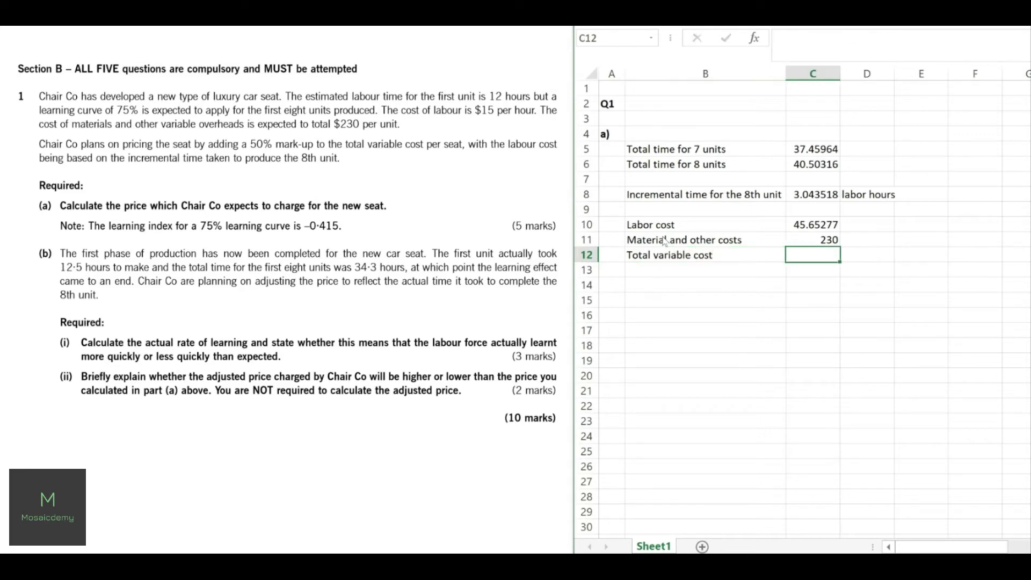
text(=sum()
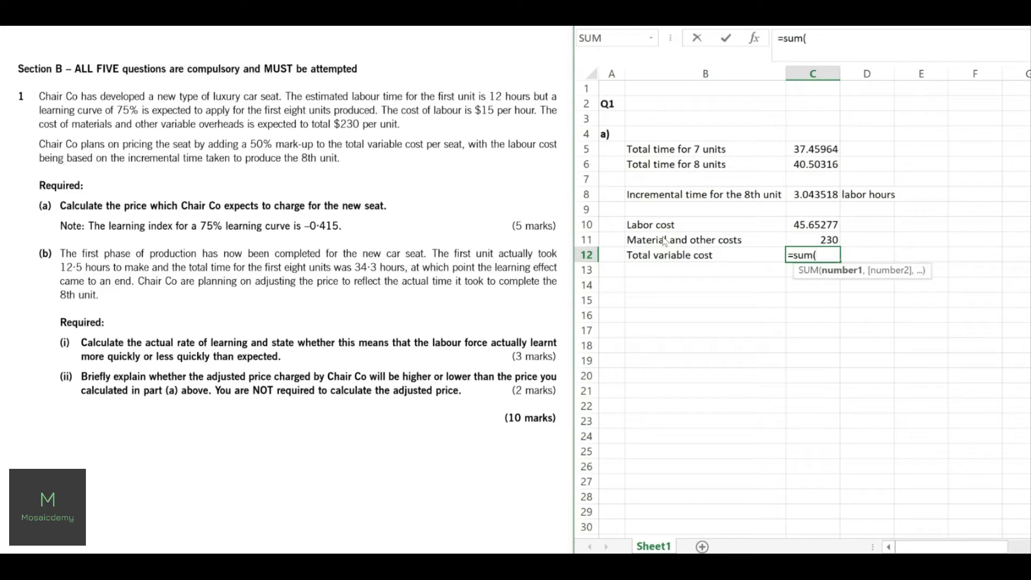
key(Up)
key(shift+Up)
text())
key(Return)
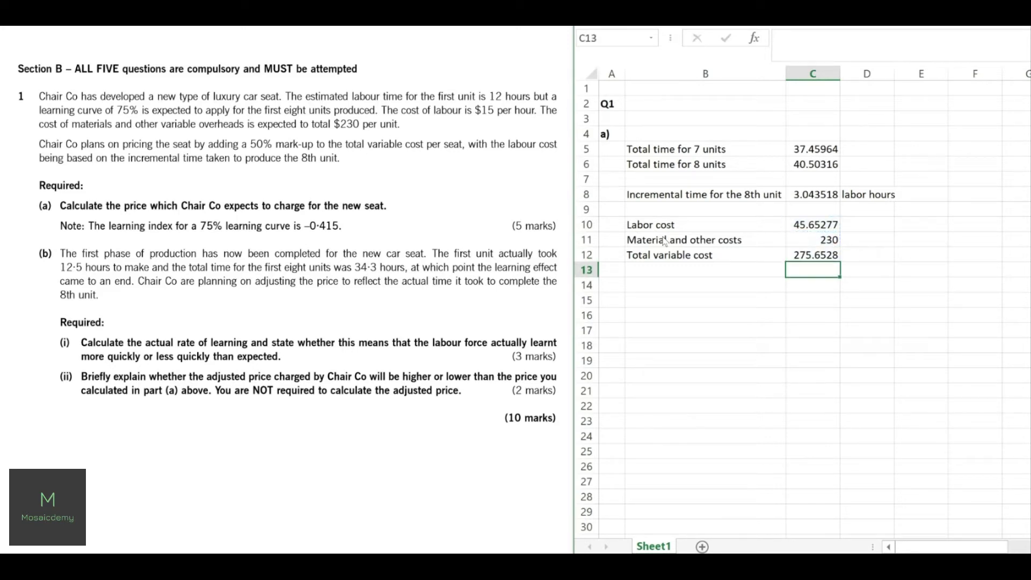
Make the total variable cost label and amount in B12:C12 bold
key(Up)
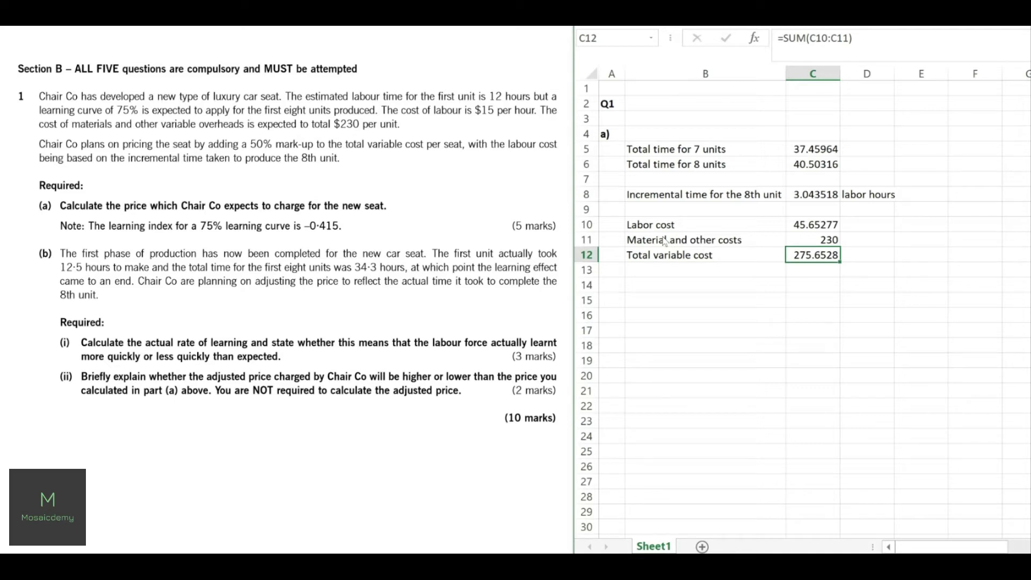
key(Left)
key(shift+Right)
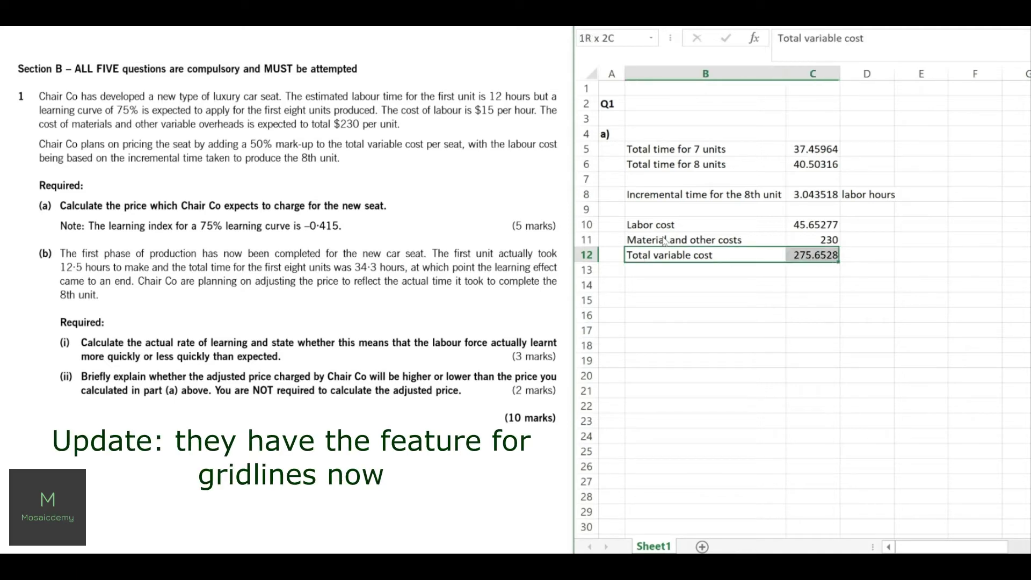
key(ctrl+b)
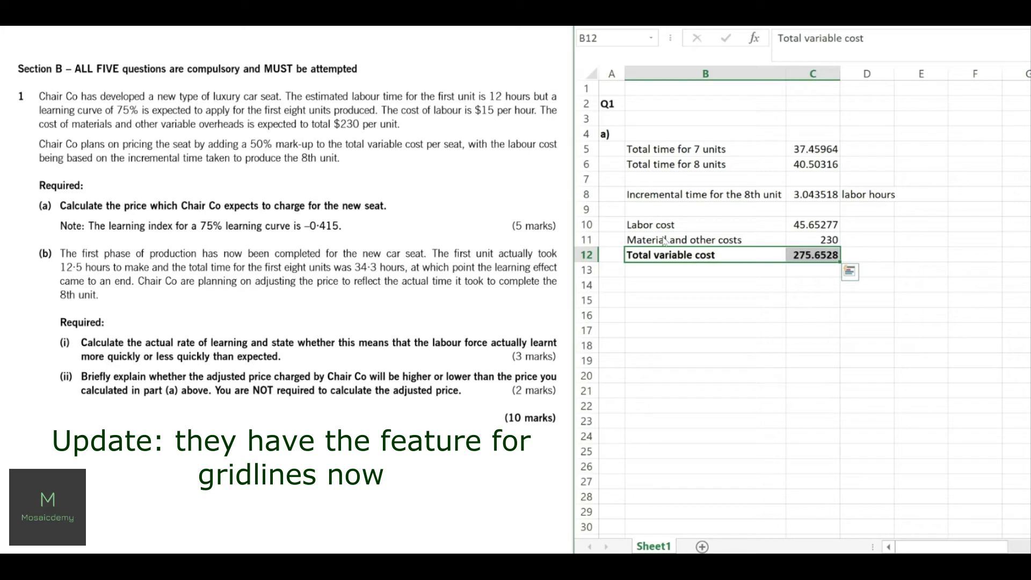
key(Down)
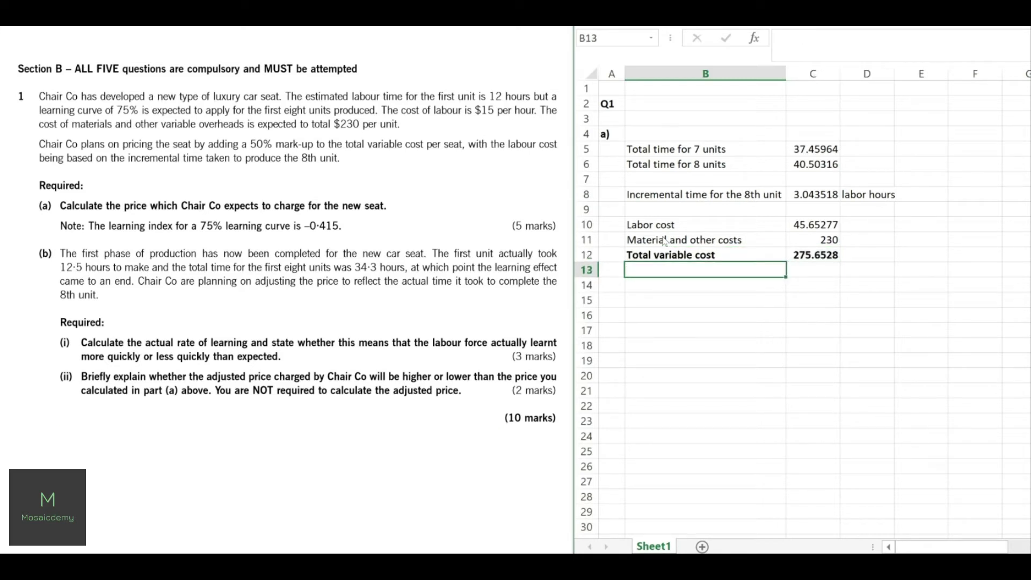
key(Right)
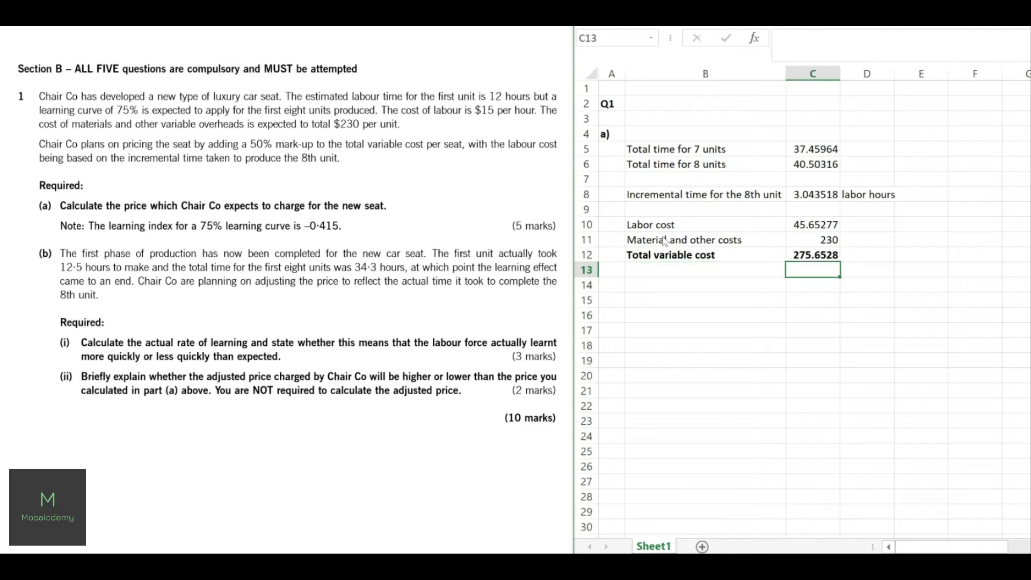
key(Up)
key(Up)
key(Down)
key(Left)
key(Left)
key(Down)
key(Right)
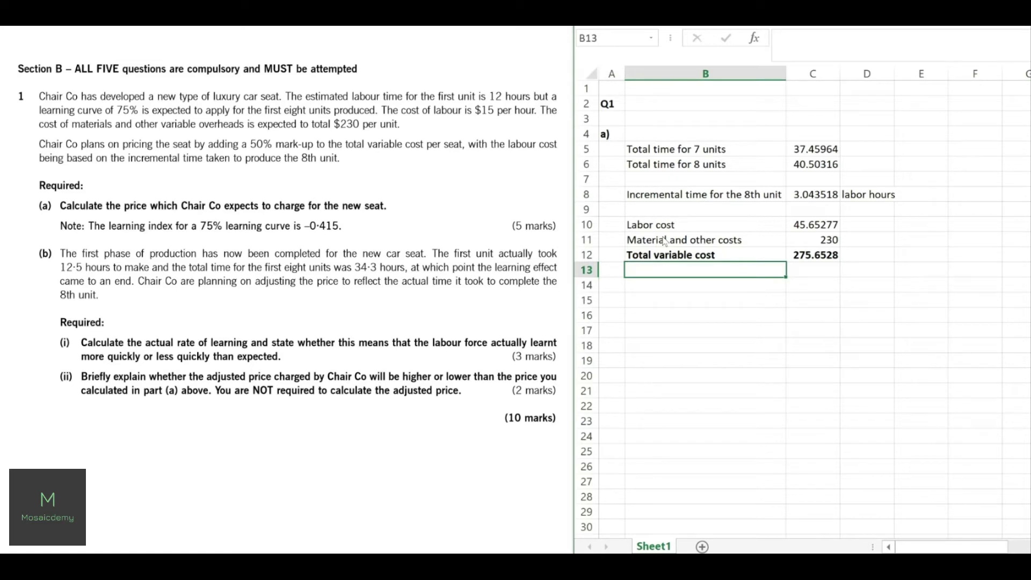
Add a "Mark up of 50%" row in row 13, calculating it in C13 as =C12*50%
text(Mark up of 50%)
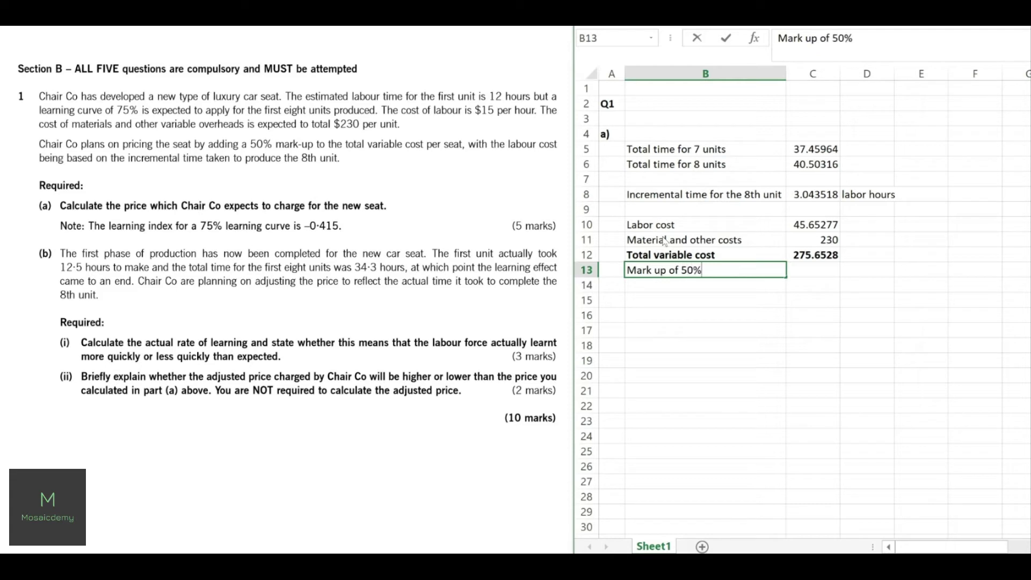
key(Return)
key(Right)
key(Up)
text(=)
key(Up)
text(*50%)
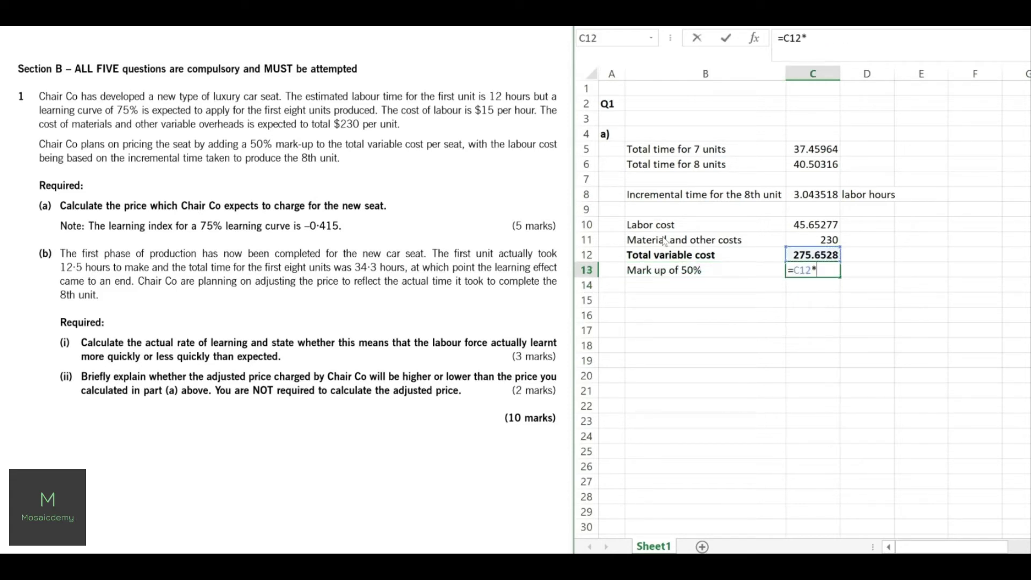
key(Return)
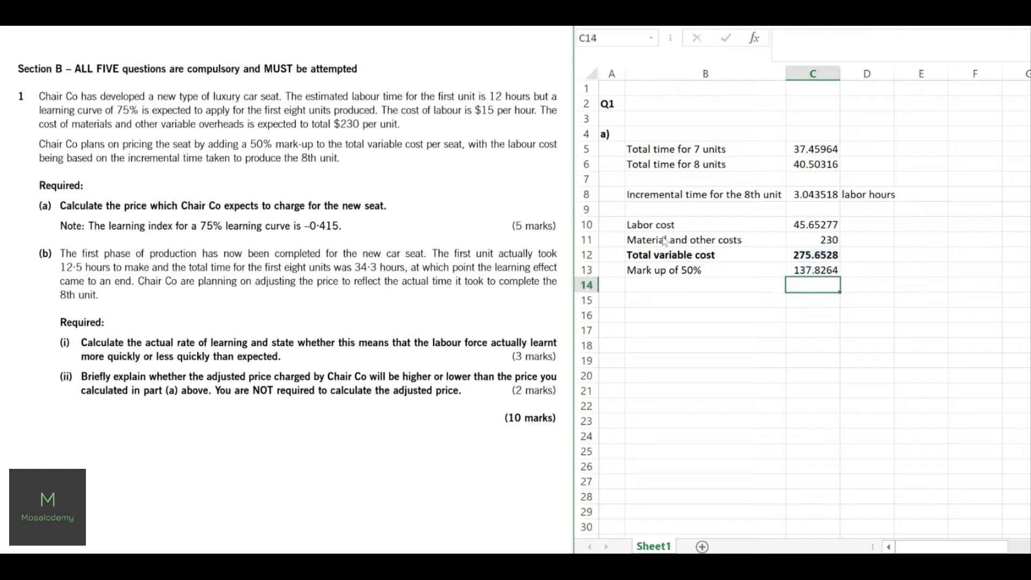
Add a "Price" row in row 14, calculating it in C14 as =C12+C13
key(Left)
text(Price)
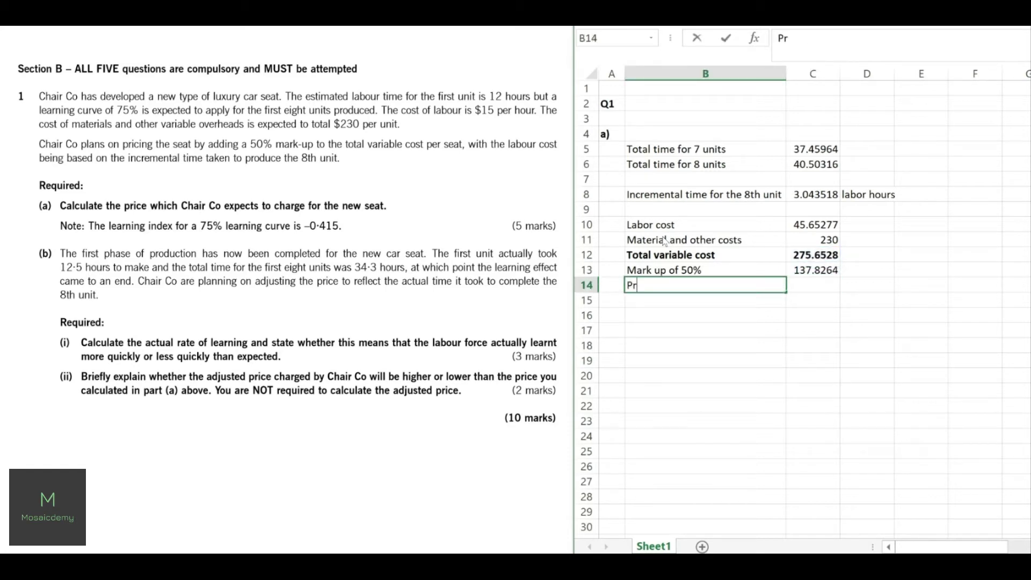
key(Right)
text(=)
key(Up)
key(Up)
text(+)
key(Up)
key(Return)
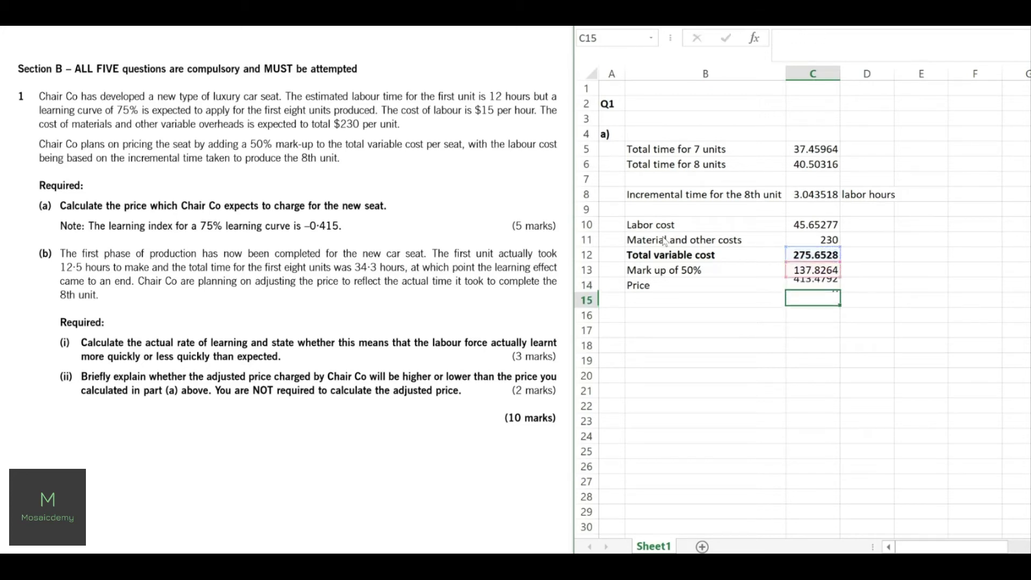
Make the price label and amount in B14 and C14 bold
key(Up)
key(Left)
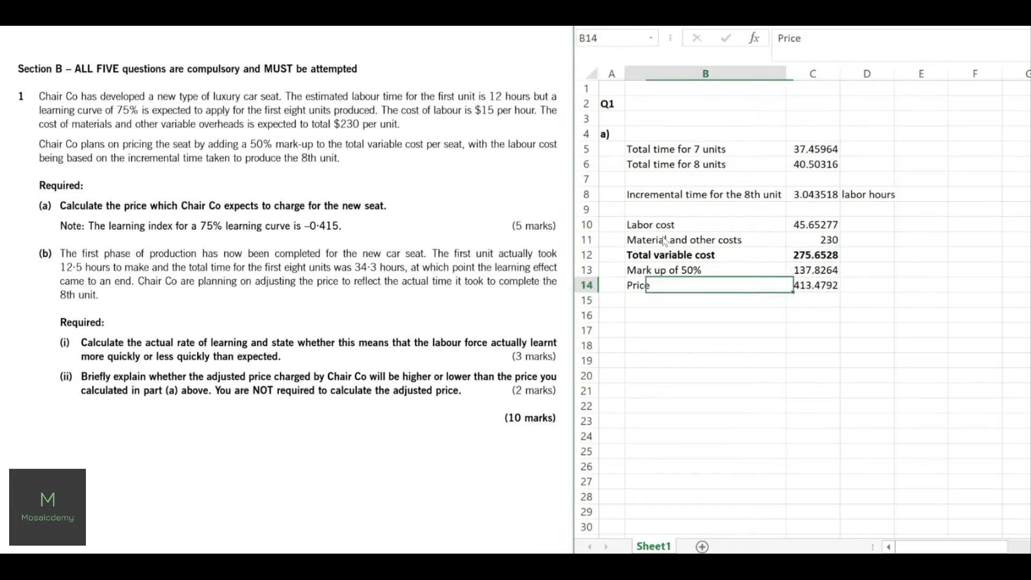
key(ctrl+b)
key(Right)
key(ctrl+b)
key(Down)
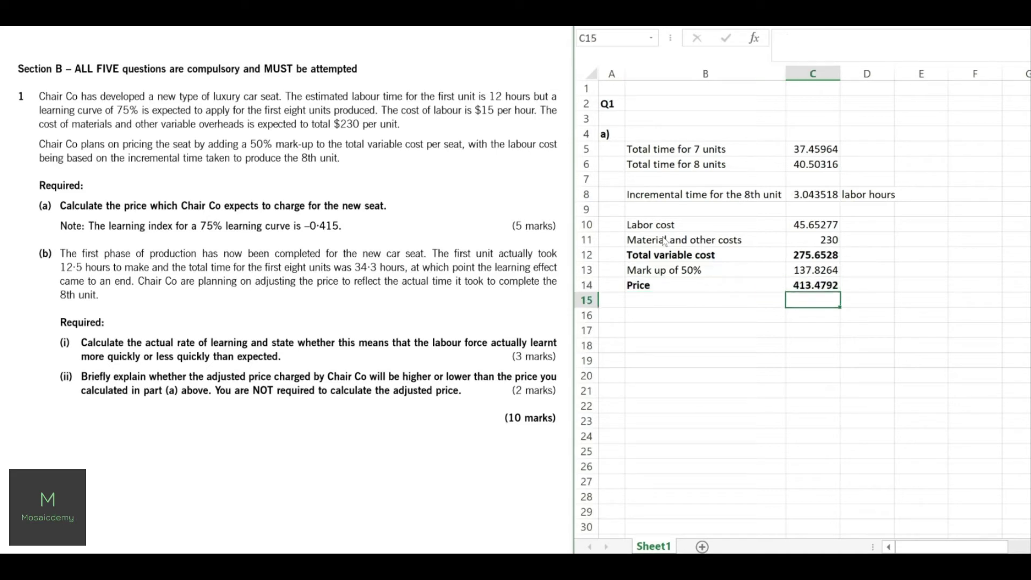
key(Left)
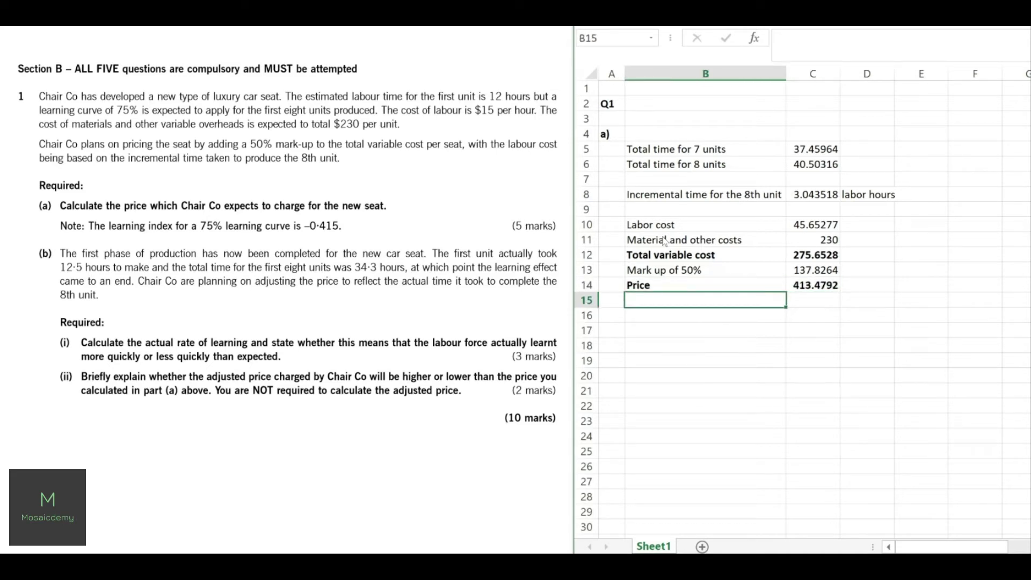
key(Right)
key(Left)
key(Right)
key(Up)
key(Up)
key(Down)
key(Down)
Label the start of the next answer part "b)" in cell A17
key(Left)
key(Left)
key(Down)
key(Down)
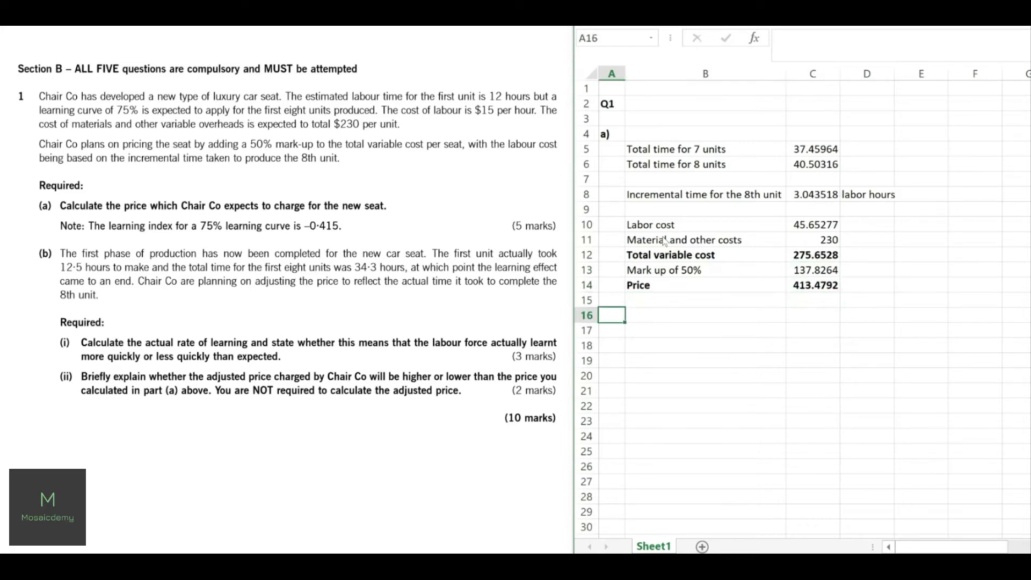
text(b))
key(Return)
key(Up)
key(Right)
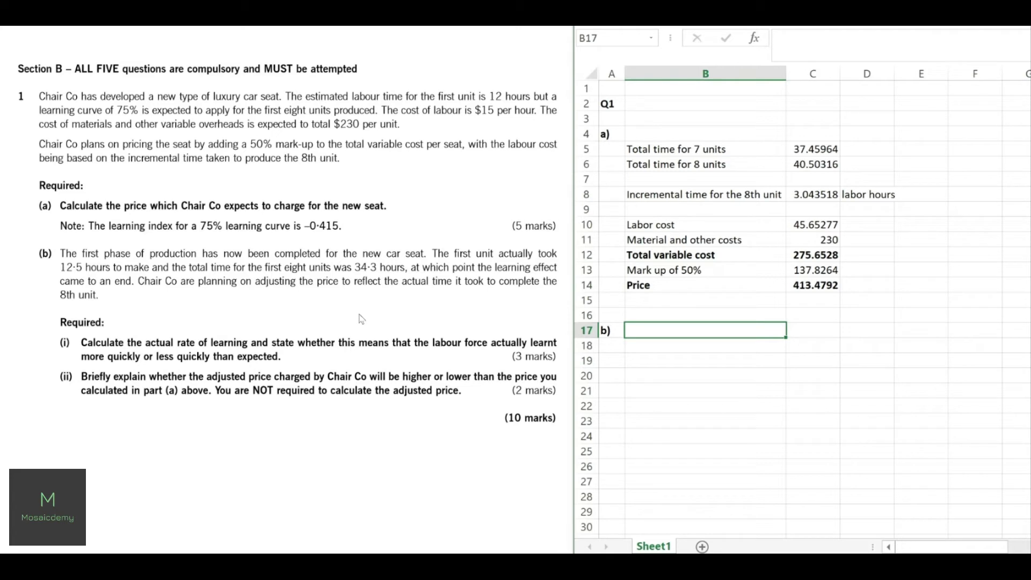
Enter the table headings "Units", "Avg time per unit" and "Total time" in cells C18, D18 and E18
key(Down)
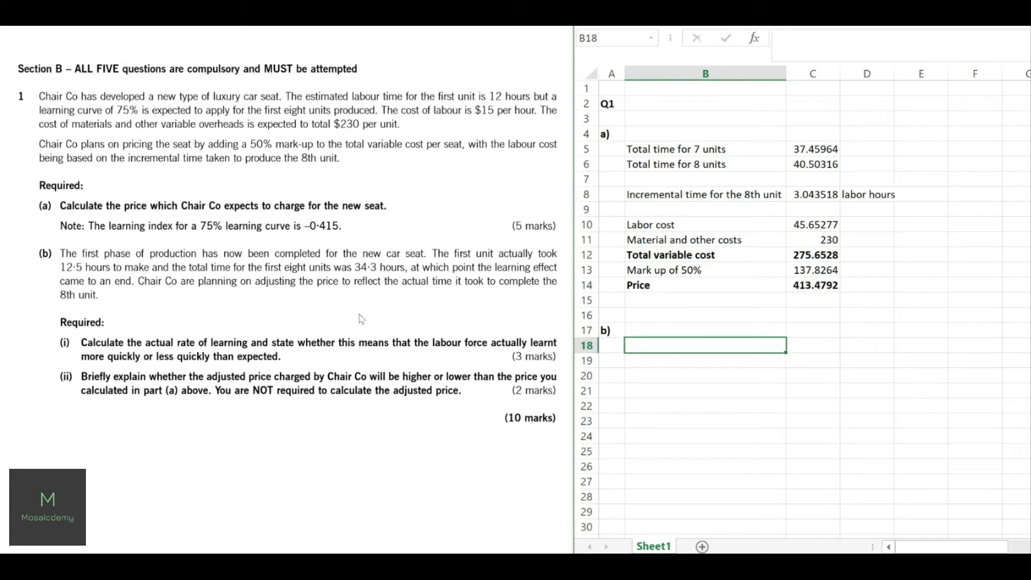
key(Right)
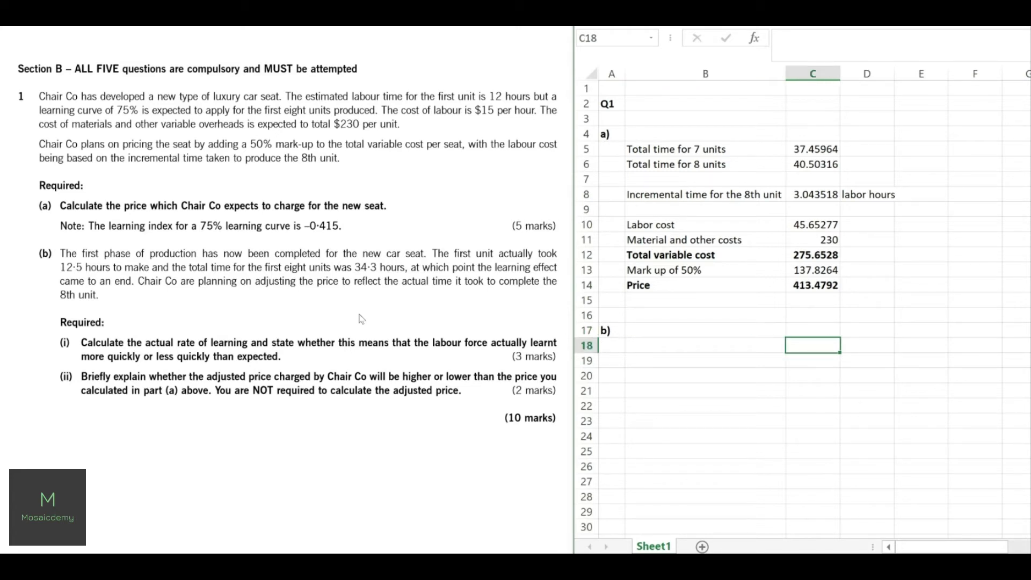
text(Unit)
text(s)
key(Tab)
text(Avg time per unit)
key(Tab)
text(Total time)
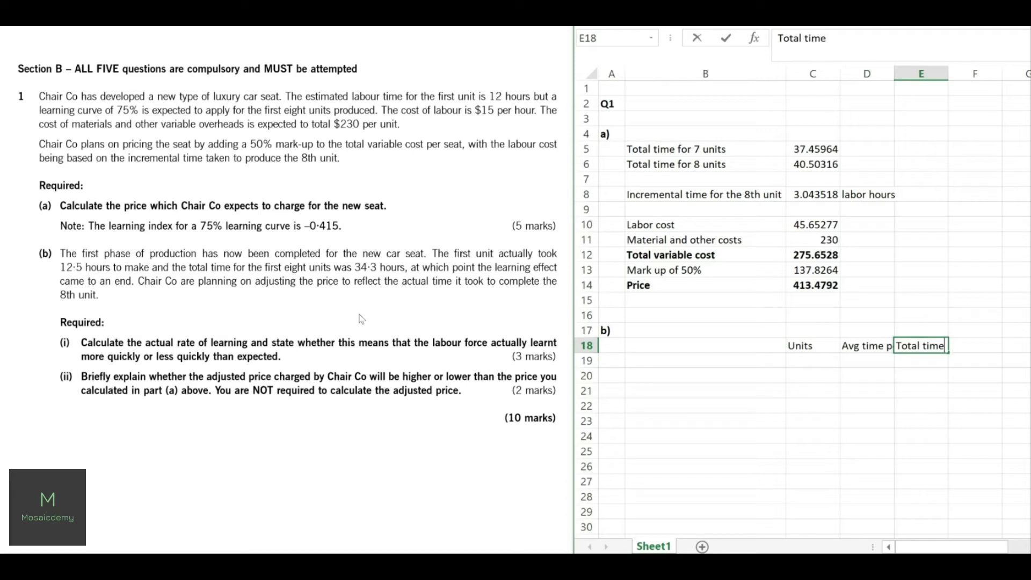
Move the three table headings from C18:E18 to B18:D18 and auto-fit the width of column C
key(Left)
key(Left)
key(shift+Right)
key(shift+Right)
key(ctrl+x)
key(Left)
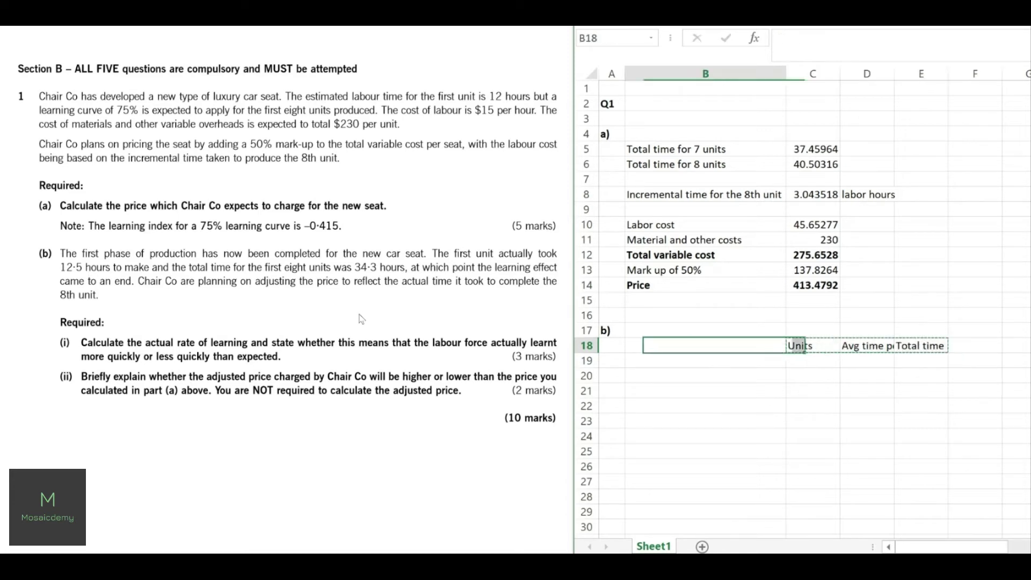
key(ctrl+v)
key(Right)
key(Right)
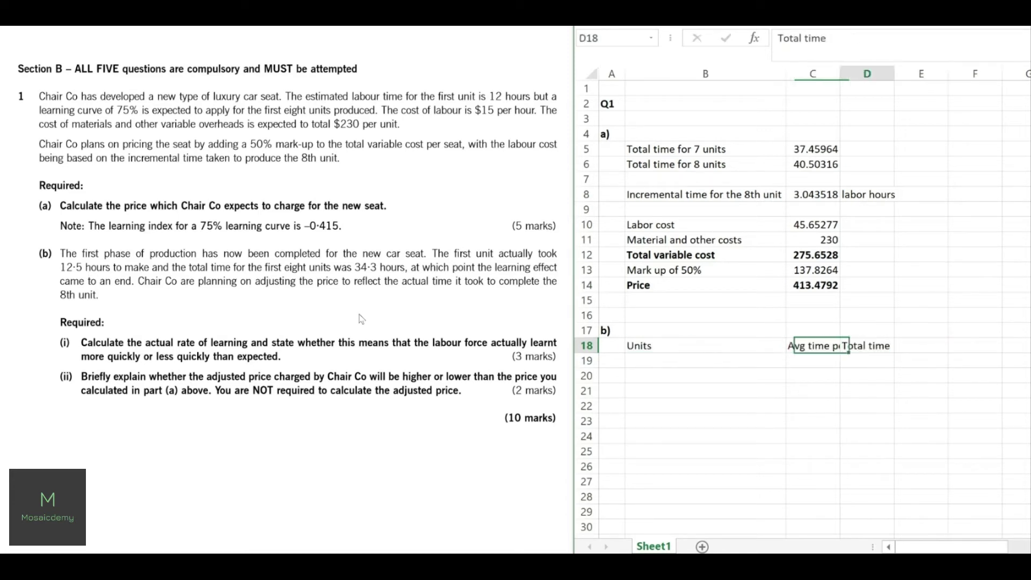
double_click(835, 74)
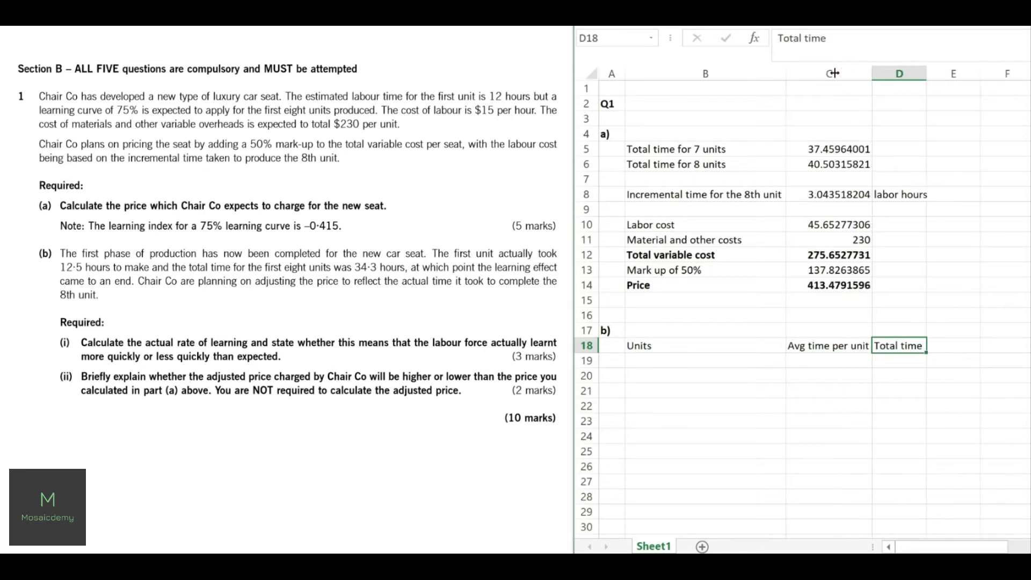
Make the table headings in B18:D18 bold and underlined
key(Return)
key(Up)
key(shift+Right)
key(shift+Right)
key(ctrl+b)
key(ctrl+u)
key(Down)
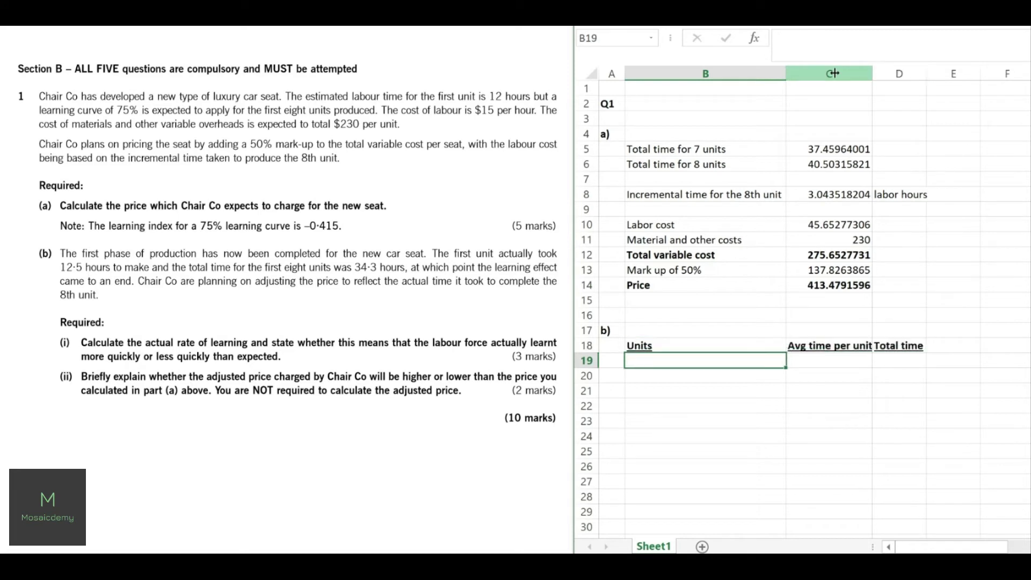
Enter the unit quantities 1, 2, 4 and 8 in cells B19 to B22
text(1)
key(Return)
text(2)
key(Return)
text(4)
key(Return)
text(8)
key(Return)
Center the unit quantities in B19:B22 both vertically and horizontally
key(Up)
key(Up)
key(Up)
key(Up)
key(shift+Down)
key(shift+Down)
key(shift+Down)
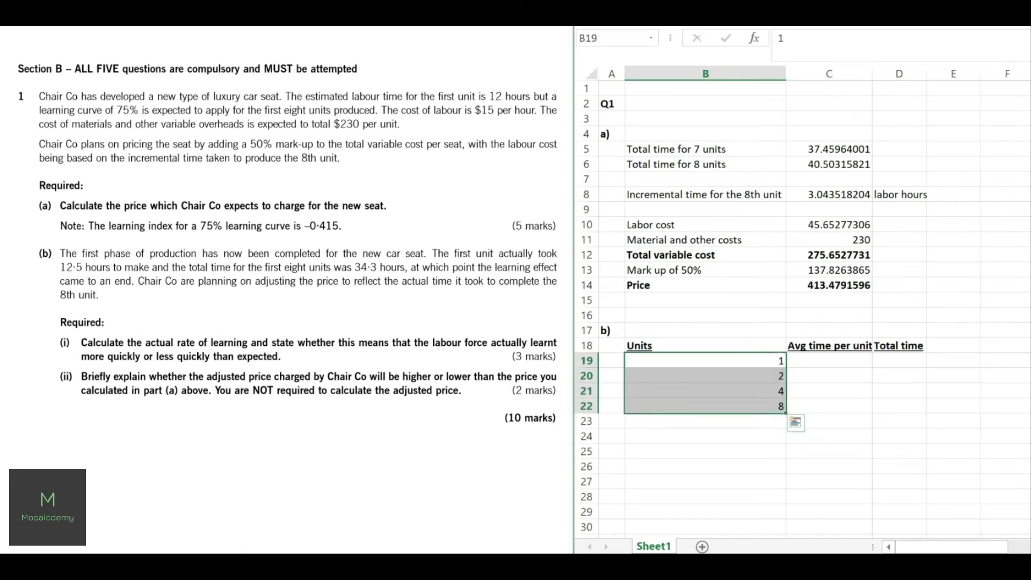
click(730, 24)
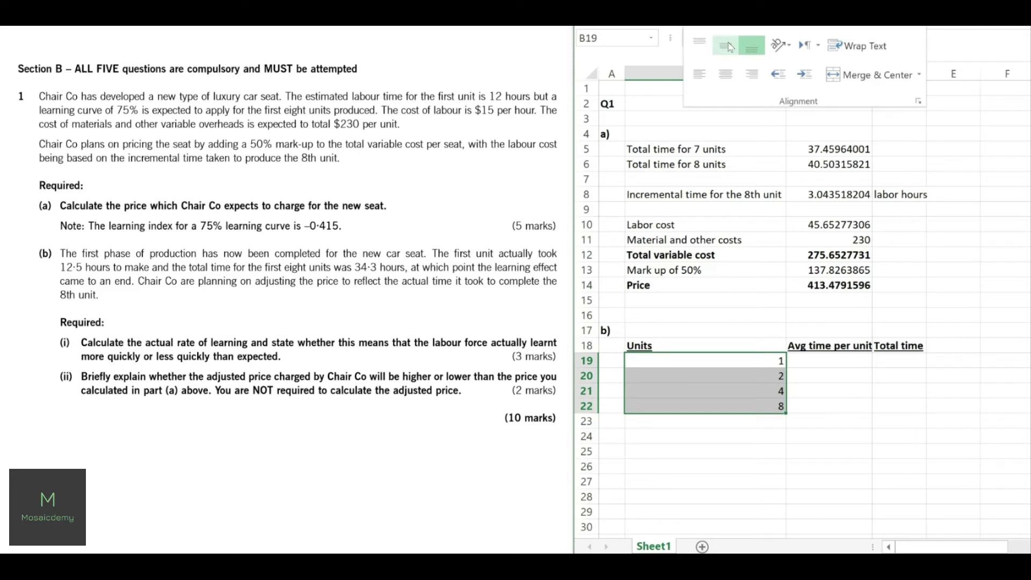
click(729, 47)
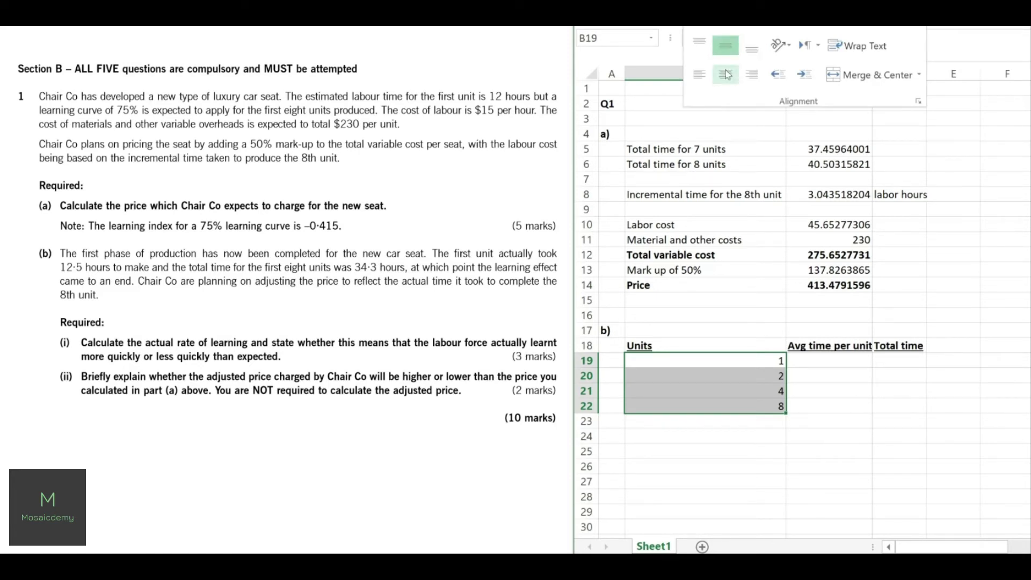
click(727, 78)
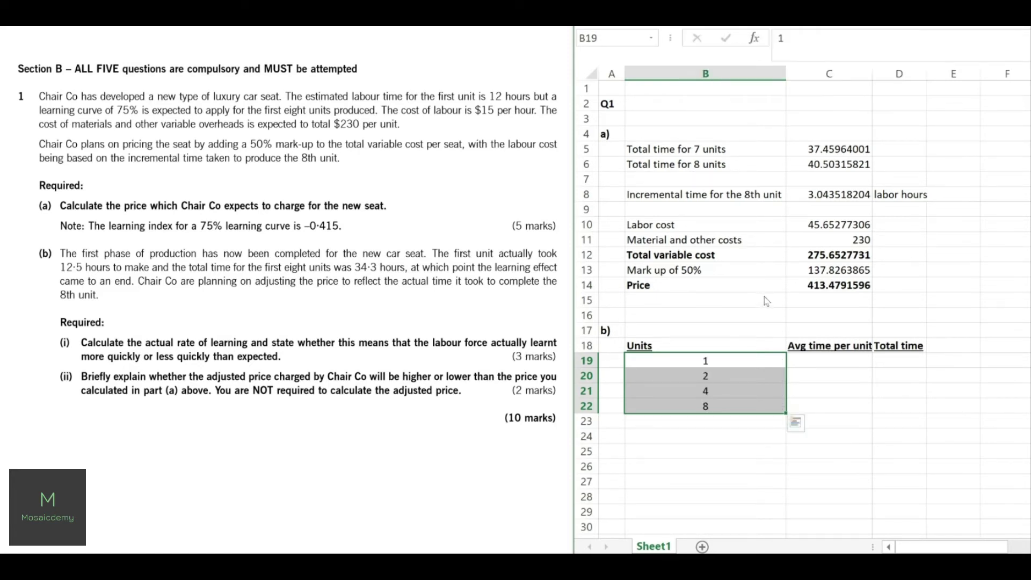
Center the headings in B18:D18 horizontally and widen column C slightly
key(Up)
key(shift+Right)
key(shift+Right)
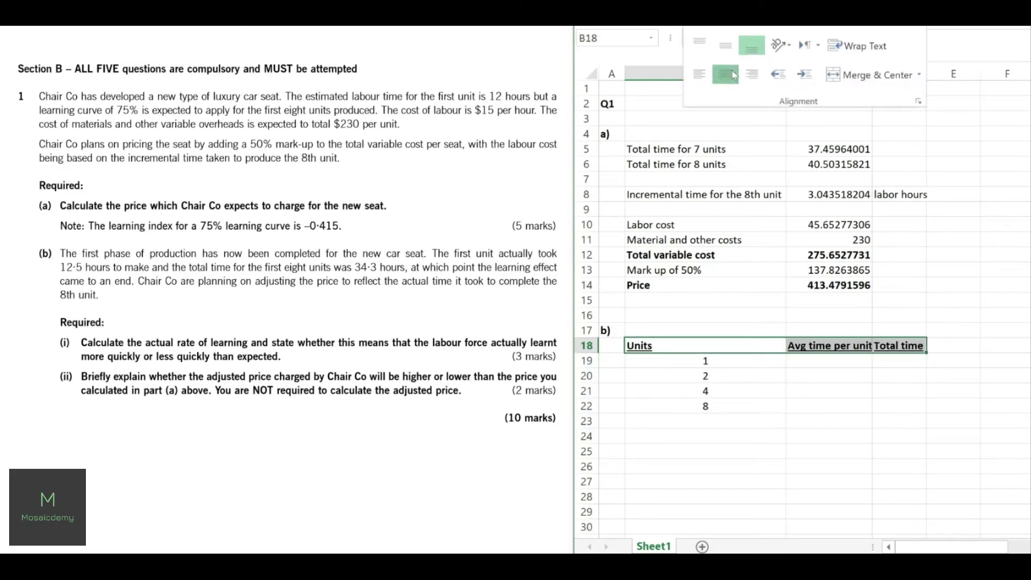
click(726, 75)
click(833, 362)
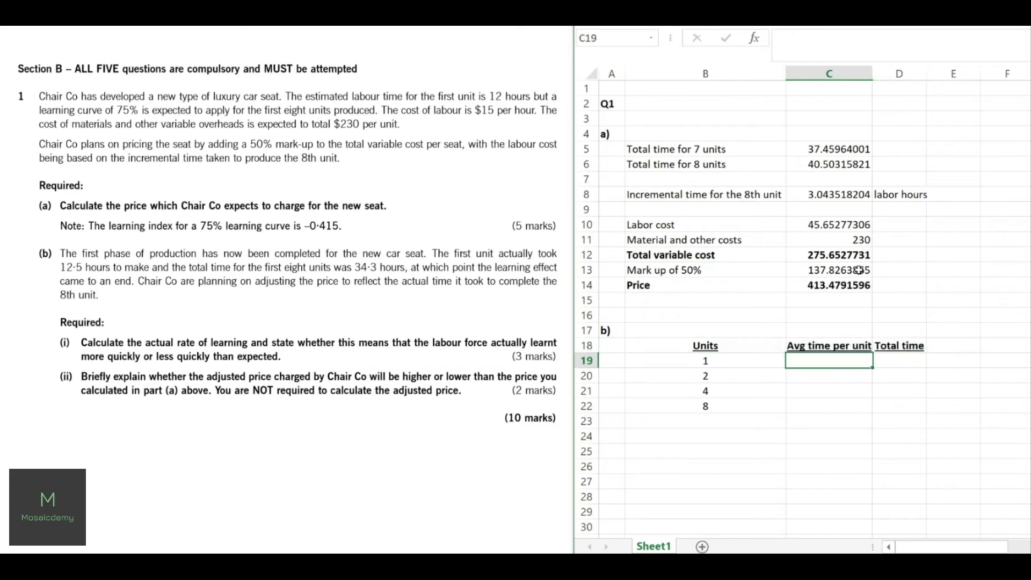
drag(875, 85, 881, 85)
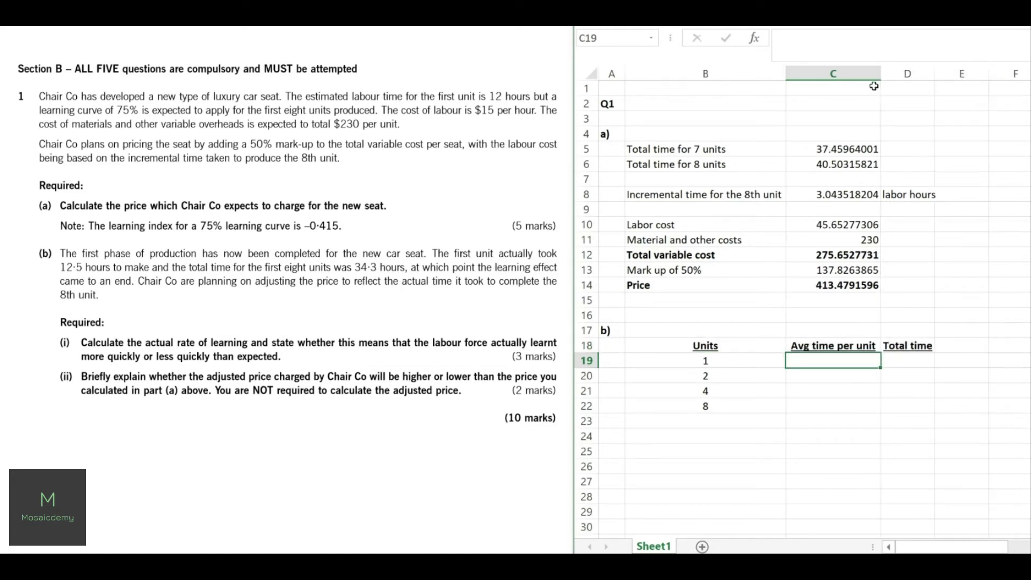
Fill the average time per unit column, C19:C22, with the expressions a, ar, a(r^2) and a(r^3)
text(a)
key(BackSpace)
key(Return)
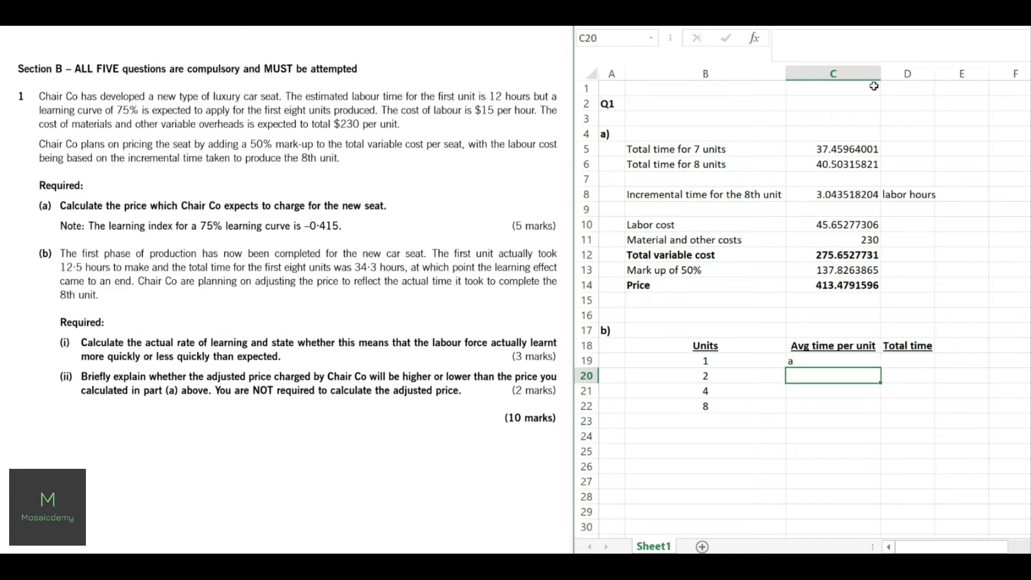
text(ar)
key(Return)
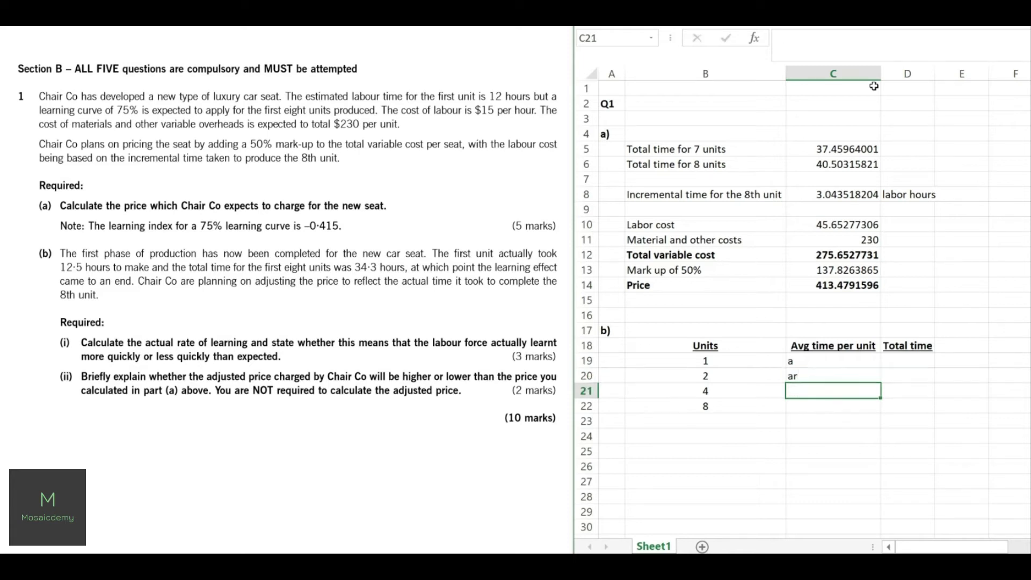
text(a(r^2))
key(Return)
text(a(r)
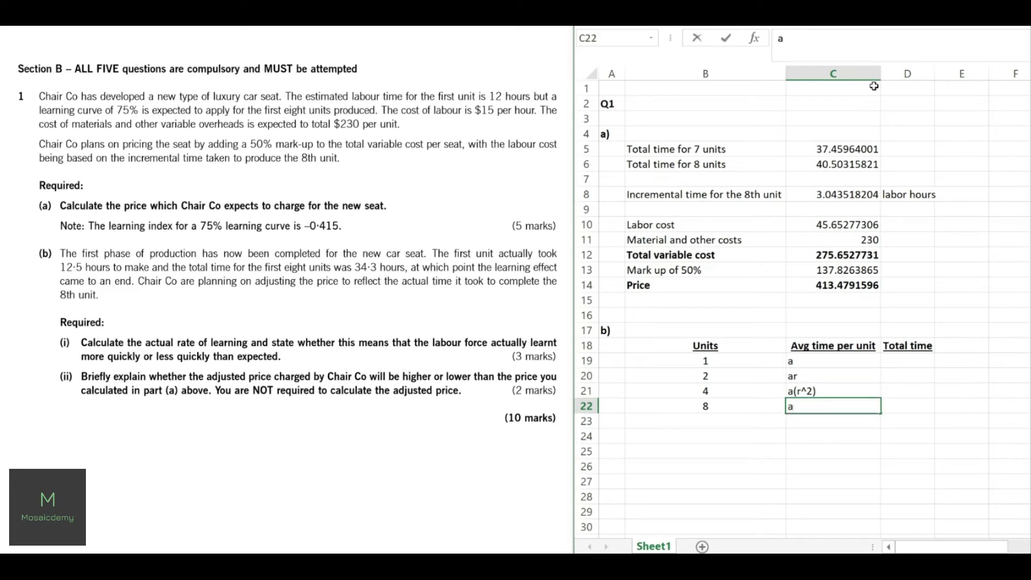
text(^3))
key(Return)
Fill the total time column, D19:D22, with the expressions a, 2ar, 4a(r^2) and 8a(r^3)
key(Right)
key(Up)
key(Up)
key(Up)
key(Up)
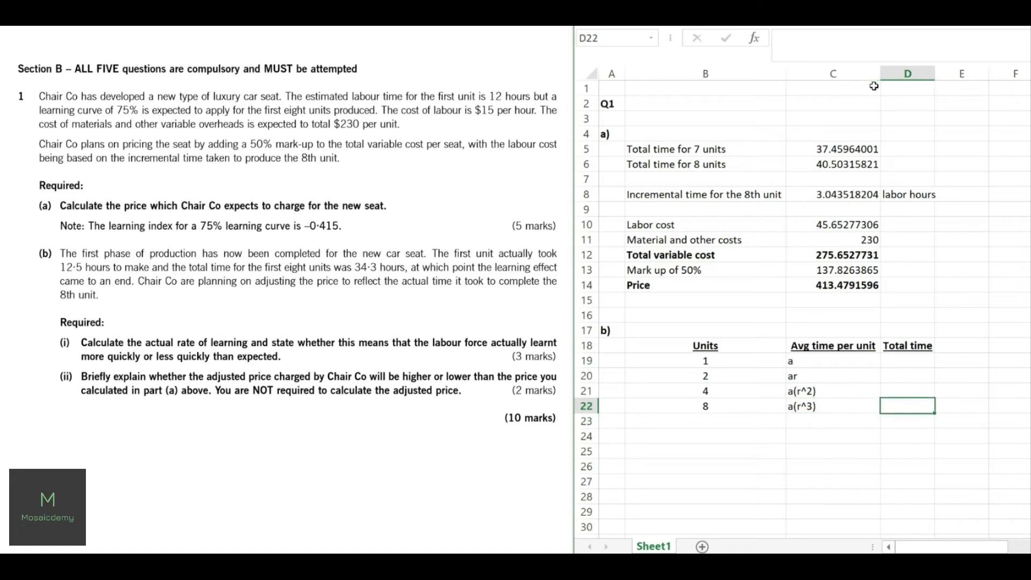
key(Left)
key(Left)
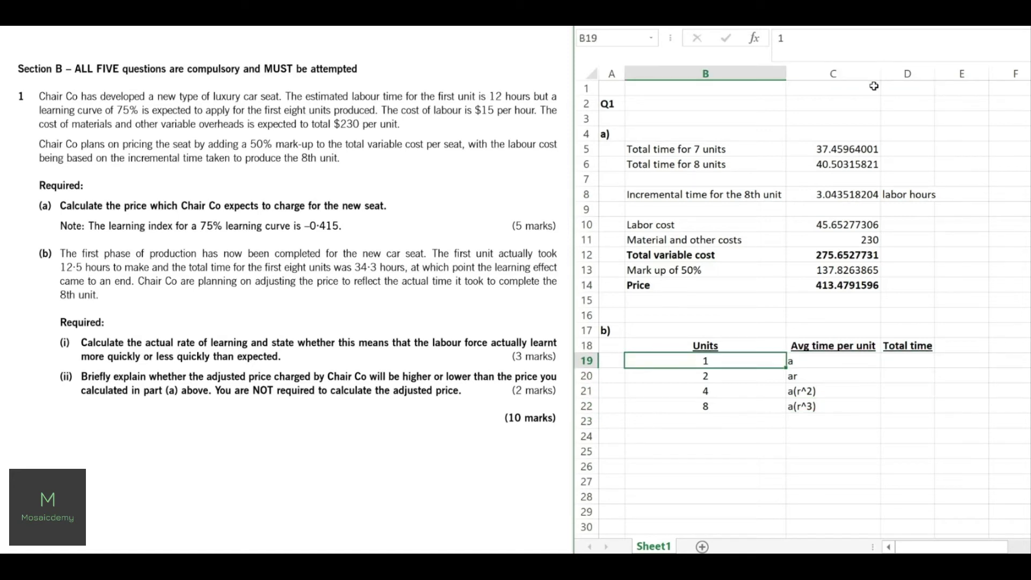
key(Right)
key(Right)
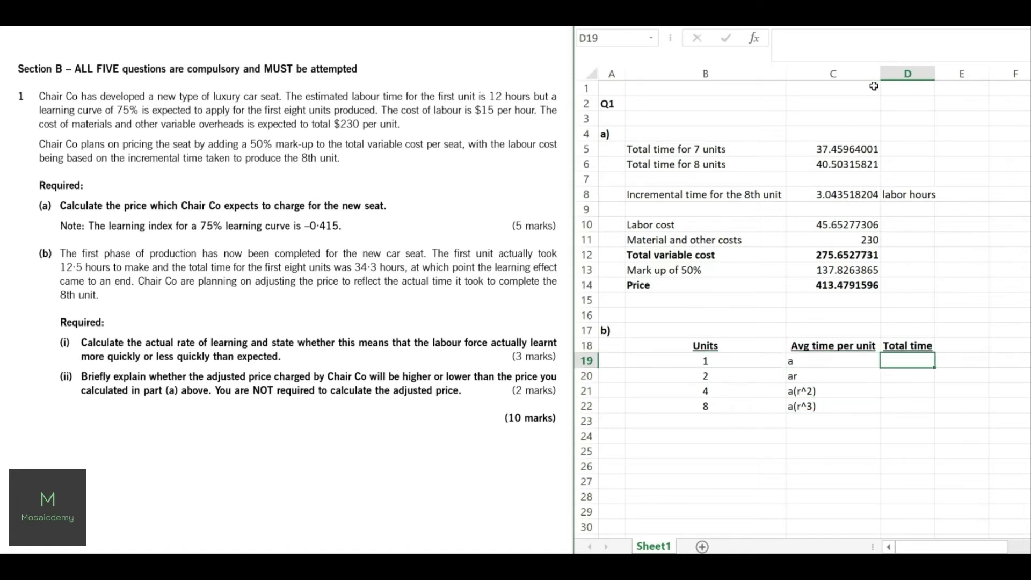
text(a)
key(Return)
text(2ar)
key(Return)
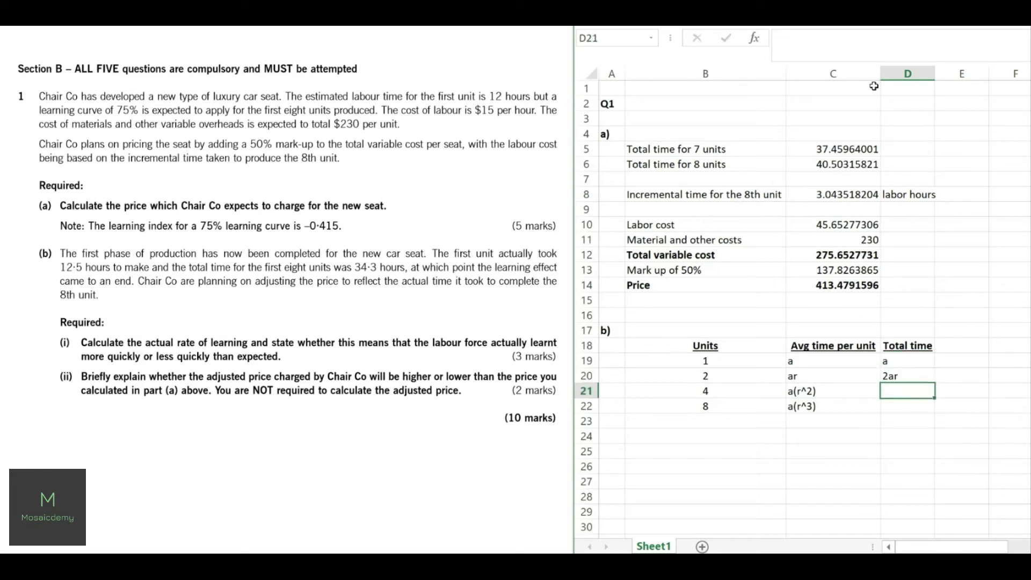
text(4a(r^2))
key(Return)
text(8)
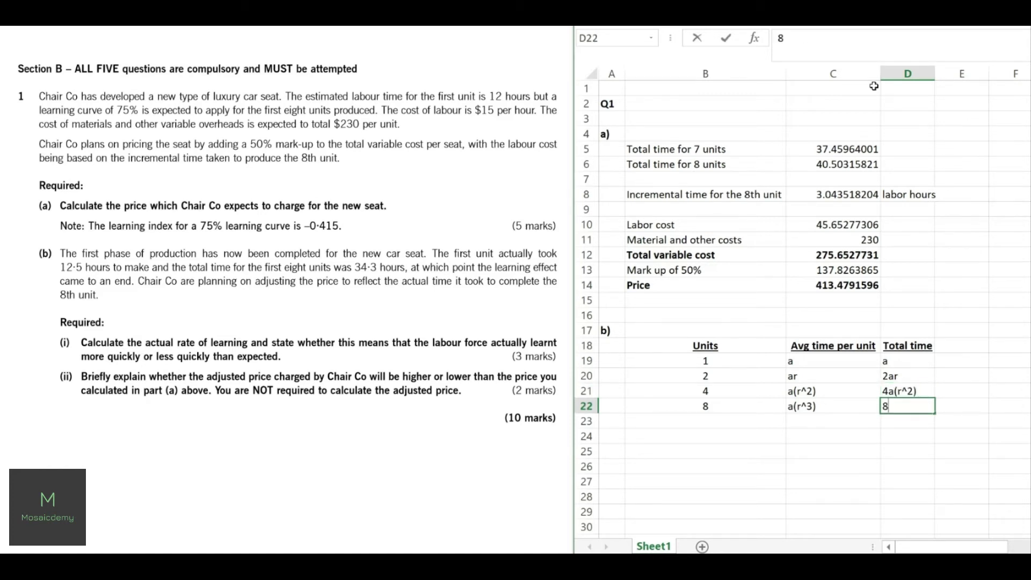
text(a(r^3))
key(Return)
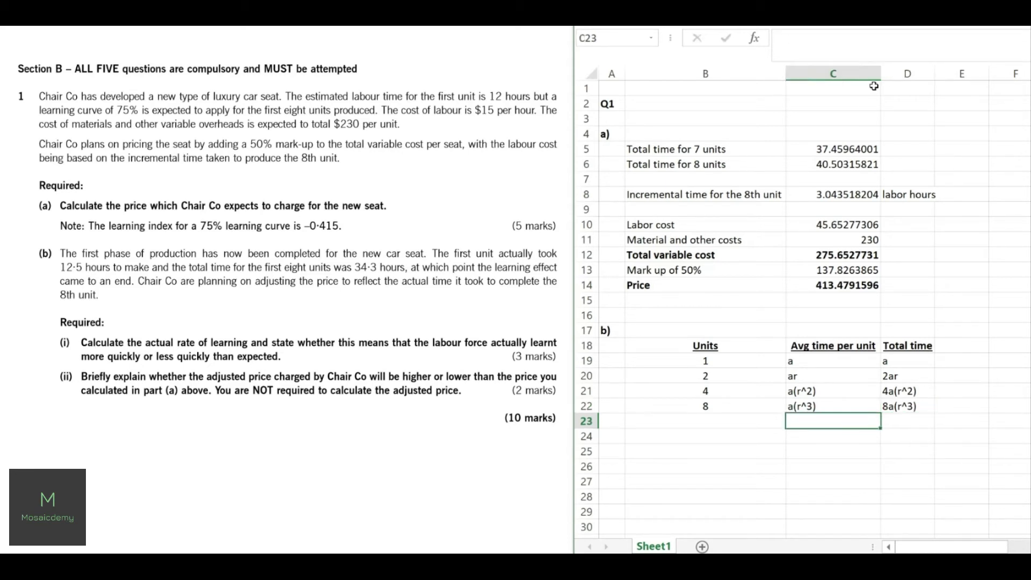
Center the average and total time expressions in C19:D22 horizontally
key(Up)
key(Left)
key(Left)
key(Right)
key(Right)
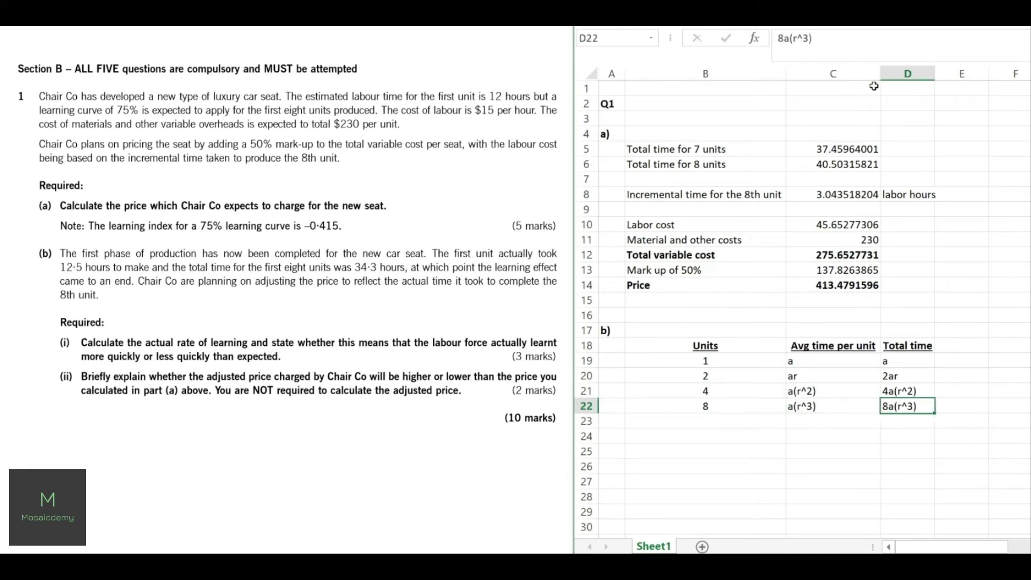
key(Left)
key(Up)
key(Up)
key(Up)
key(shift+Right)
key(shift+Down)
key(shift+Down)
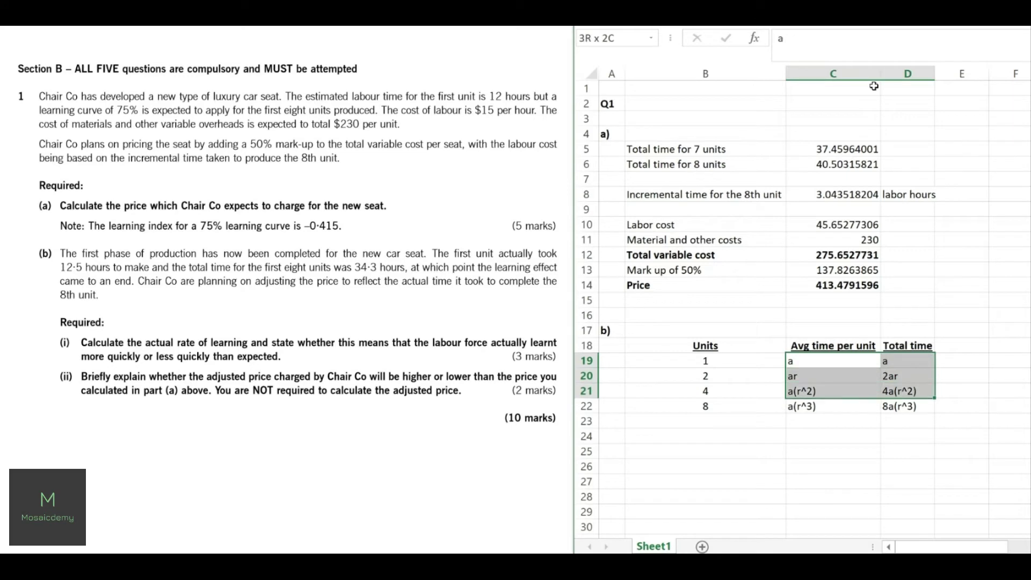
key(shift+Down)
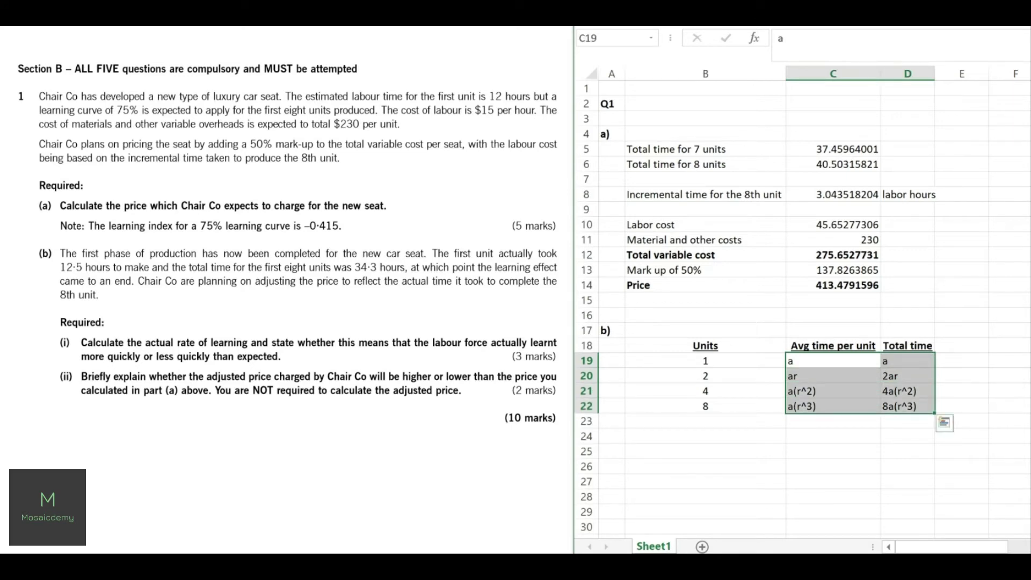
click(727, 74)
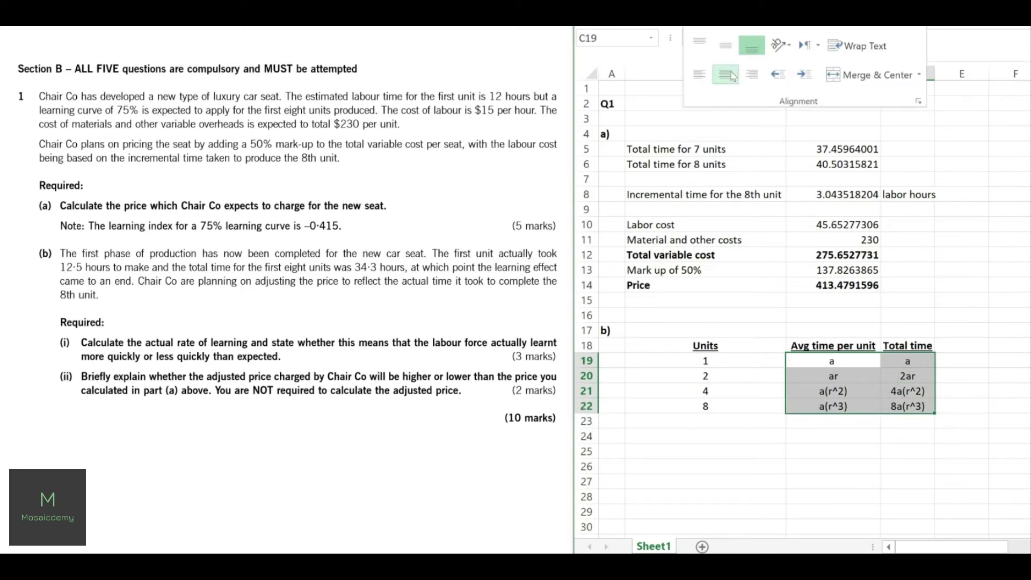
key(Escape)
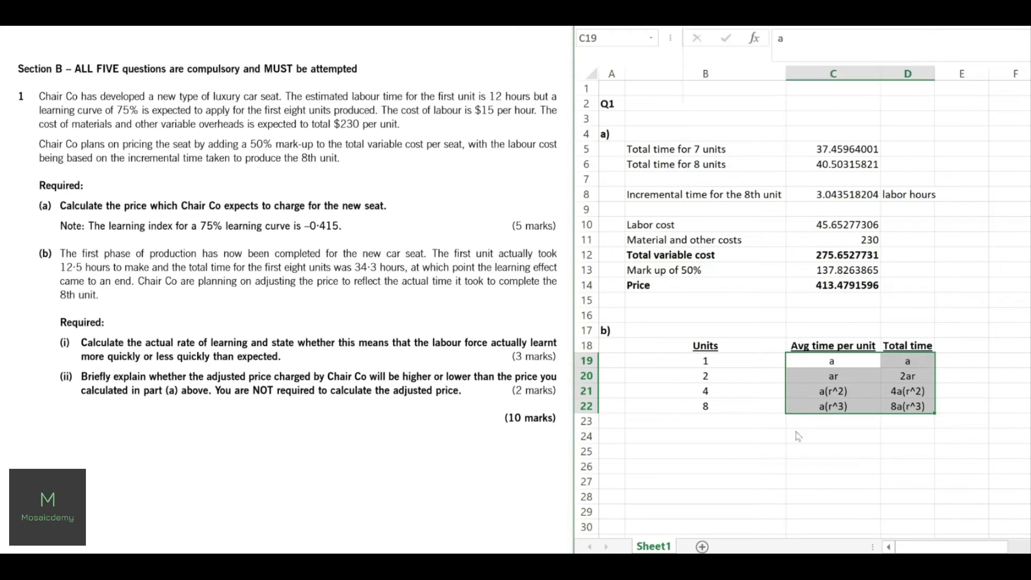
Add a second "Total time" heading in E18 and enter 12.5 for the first unit in E19
key(Right)
key(Right)
key(Up)
text(Total time)
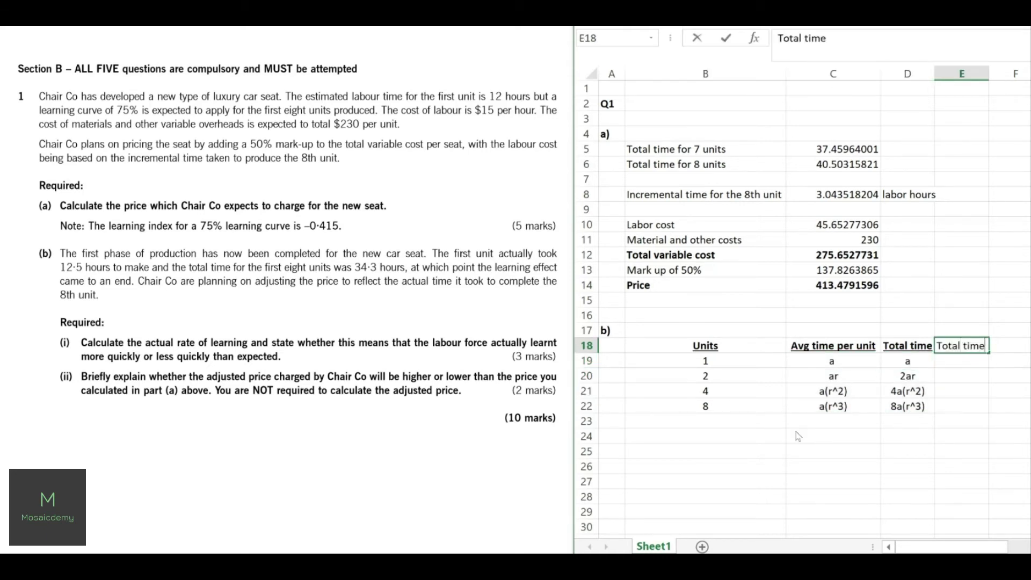
key(Return)
text(12.5)
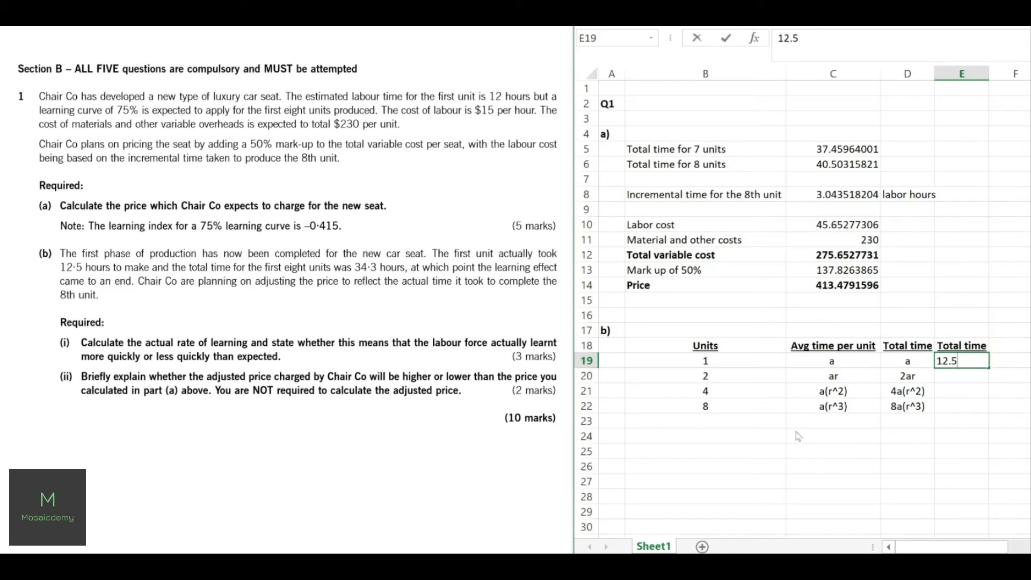
key(Return)
key(Up)
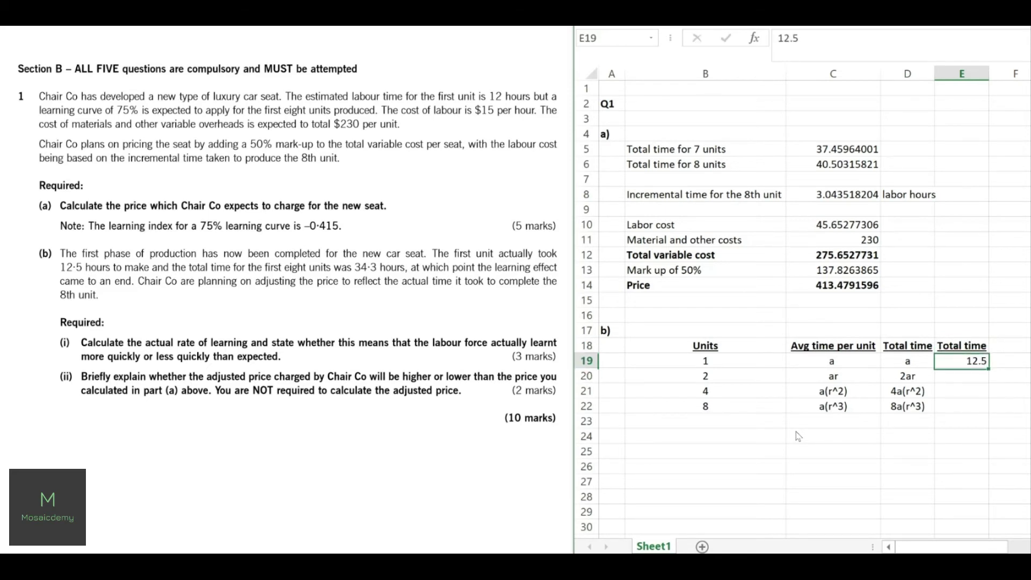
Enter 34.3 as the total time for eight units in E22 and center E19:E22 horizontally
key(Down)
key(Down)
key(Down)
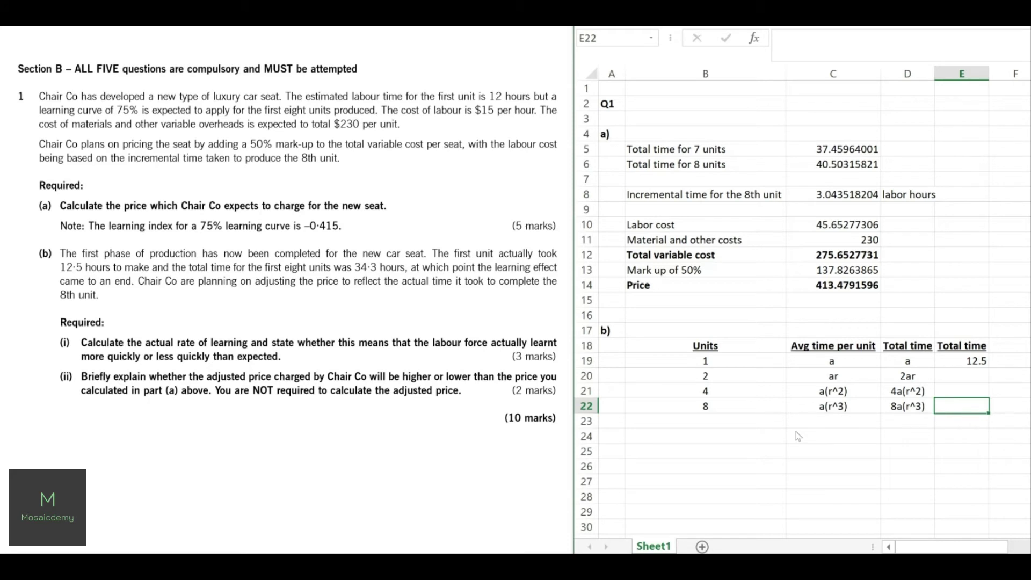
text(34.3)
key(ctrl+Return)
key(shift+Up)
key(shift+Up)
key(shift+Up)
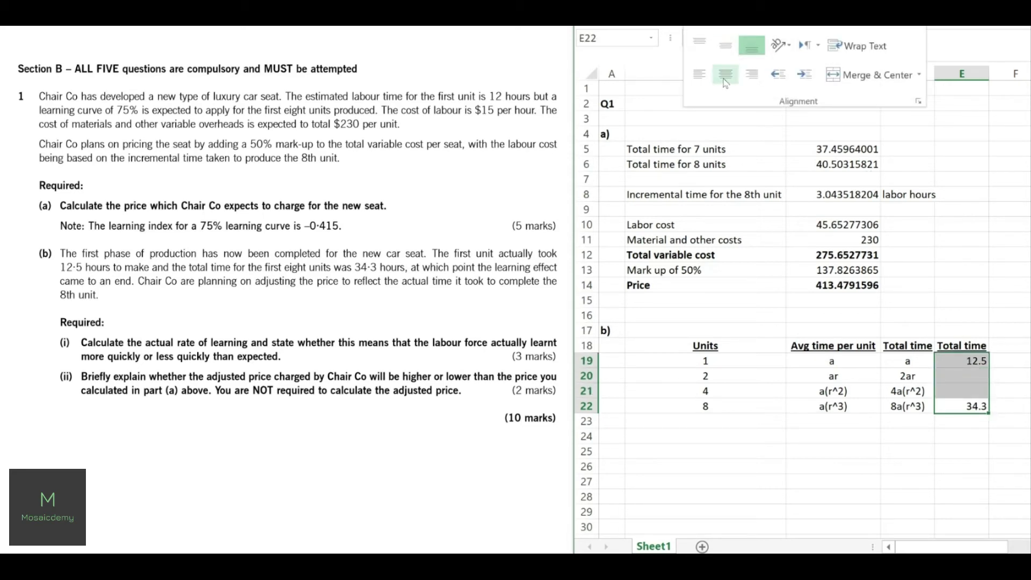
click(726, 80)
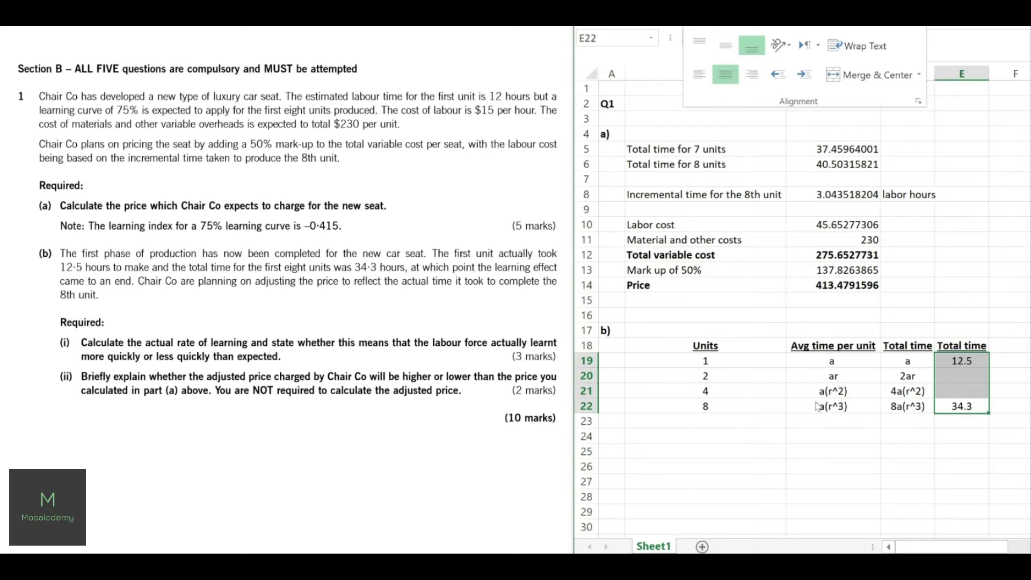
Below the table, add the label "a =" in C24 and enter 12.5 beside it in D24
click(814, 428)
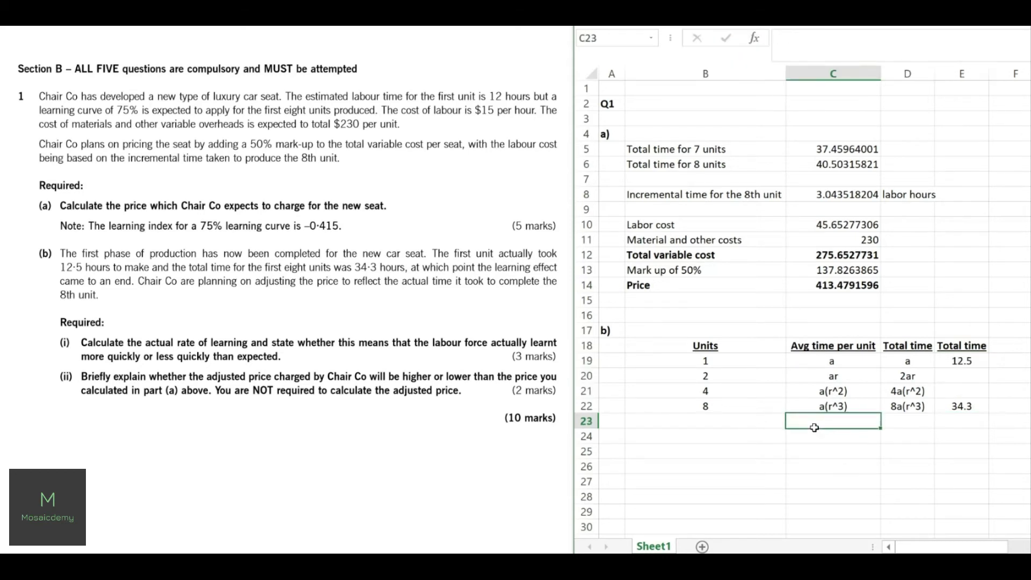
key(Left)
key(Down)
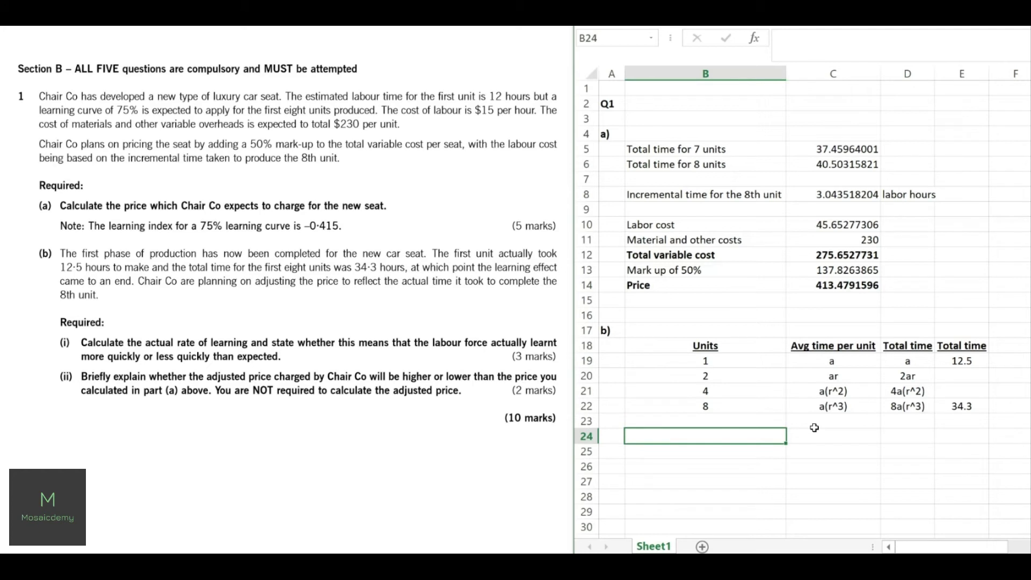
key(Right)
text(a)
key(BackSpace)
text(a =)
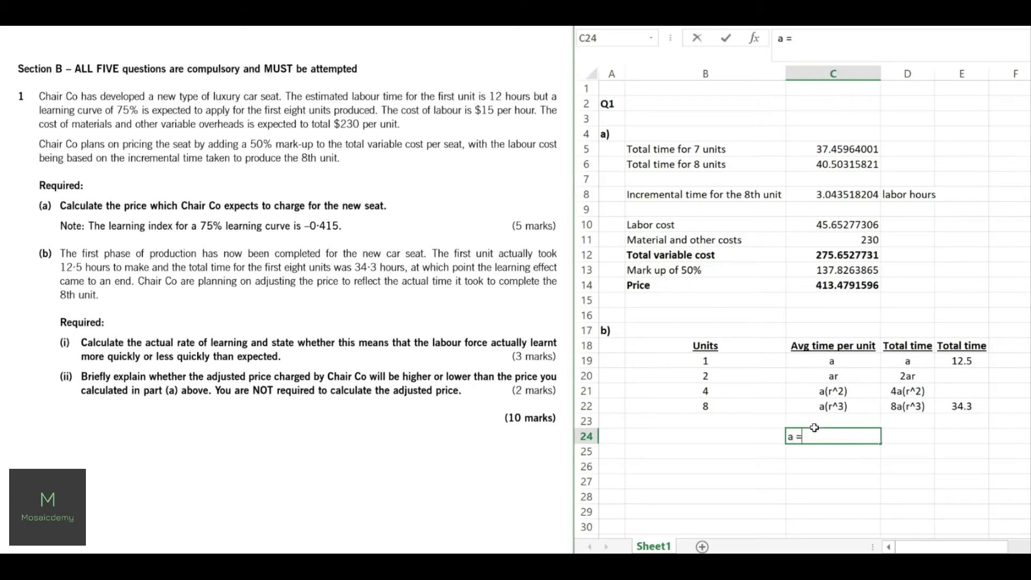
key(Return)
key(Right)
key(Up)
text(12.5)
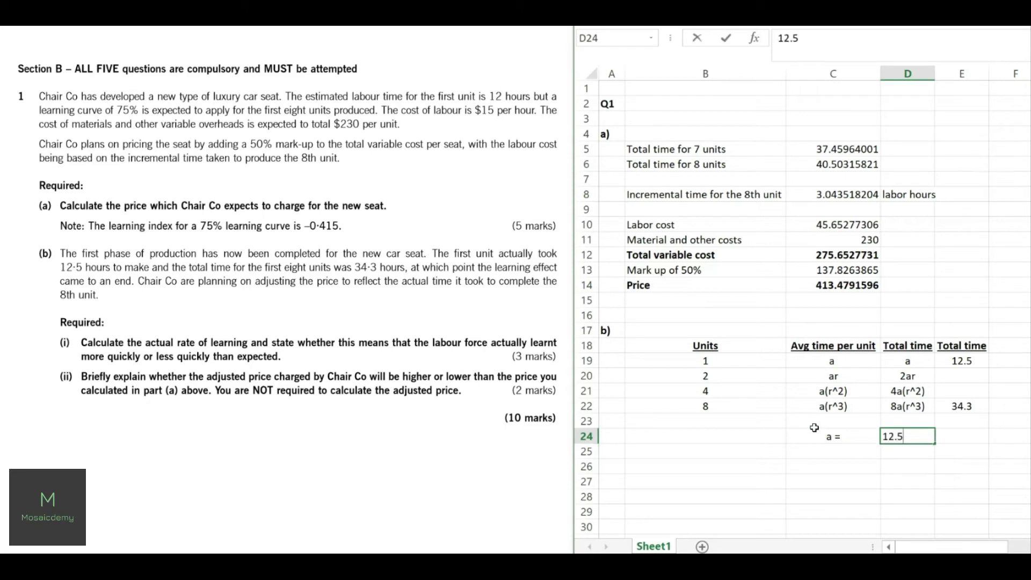
key(Return)
Add the label "8a(r^3) =" in C25 and enter 34.3 beside it in D25
key(Left)
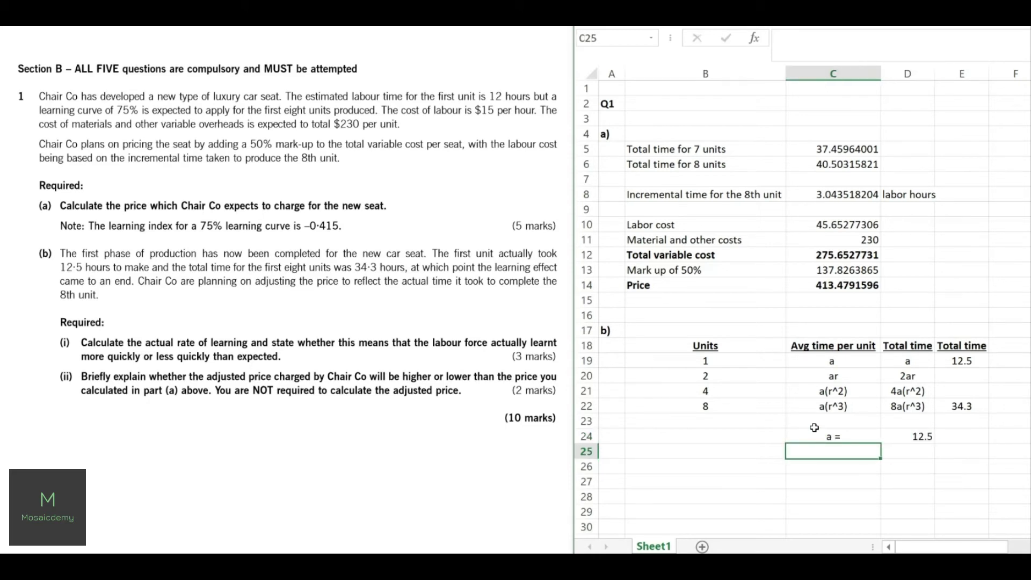
text(a8)
key(BackSpace)
text(8a(r^3) =)
key(Return)
key(Up)
key(F2)
key(Left)
key(Left)
key(Left)
key(Left)
key(Left)
key(Left)
key(Left)
key(Left)
key(Left)
key(BackSpace)
key(Return)
key(Right)
key(Up)
text(34.3)
key(Return)
Write the substituted equation "8(12.5)((r^3) =" in C27 and enter 34.3 beside it in D27
key(Left)
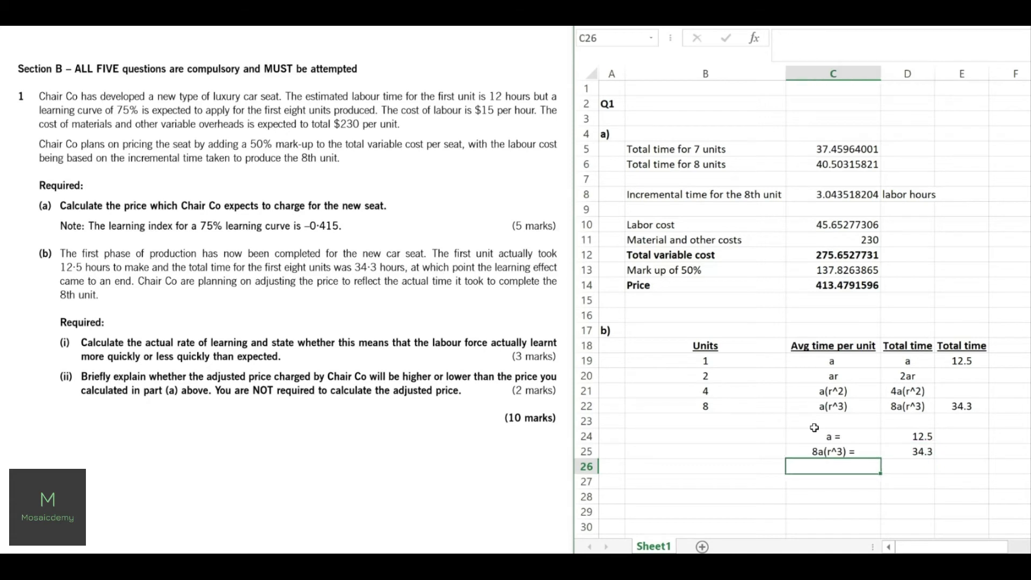
key(Down)
text(8)
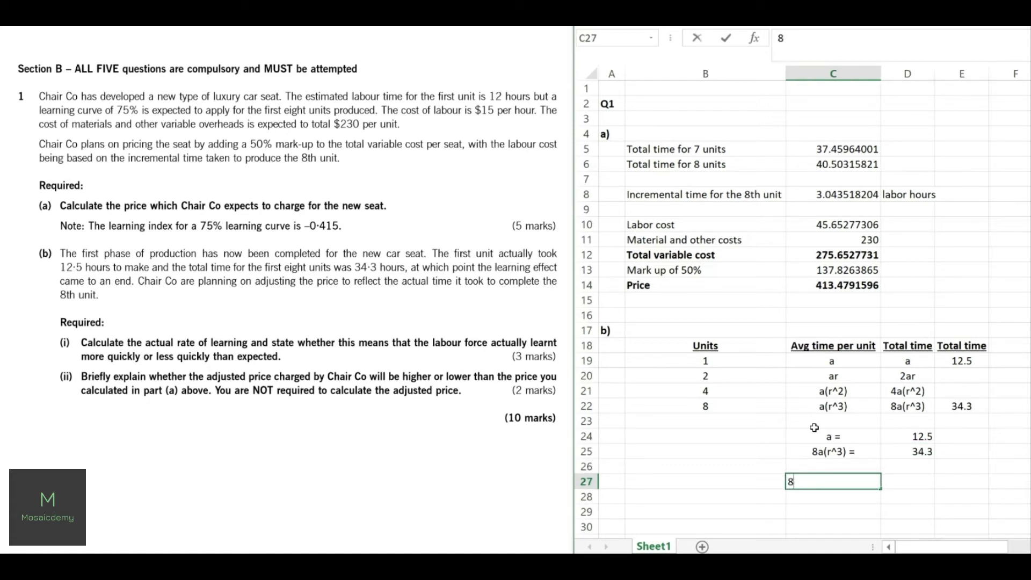
text((12.5)((r^3))
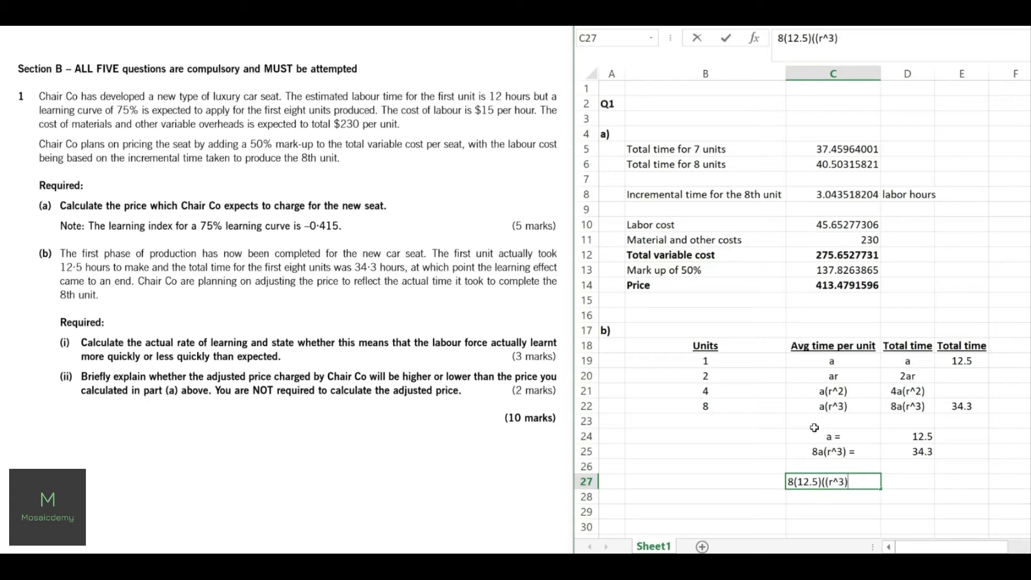
key(Return)
key(Right)
key(Up)
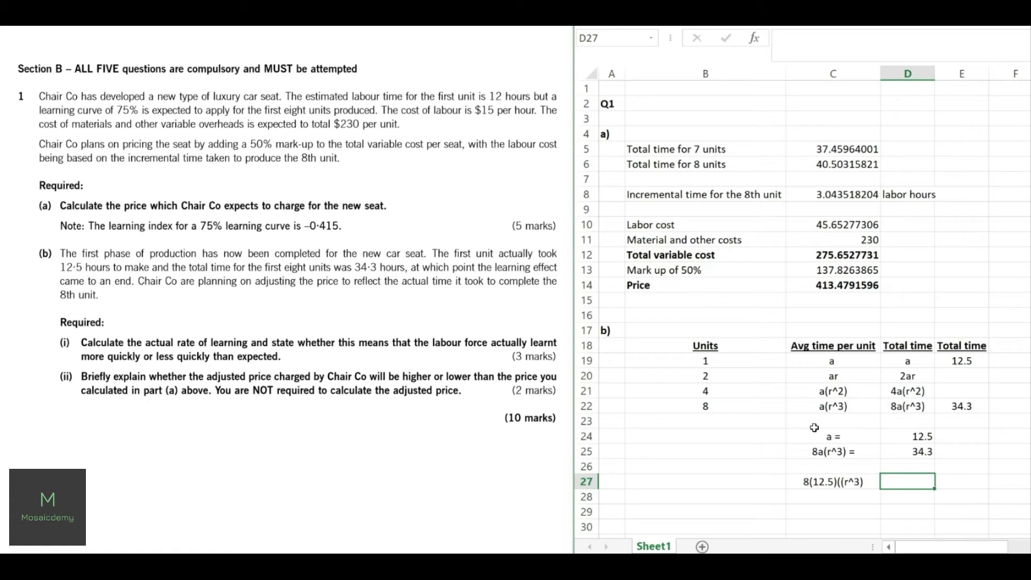
key(Left)
key(F2)
text(=)
key(Return)
key(Right)
key(Up)
text(34.3)
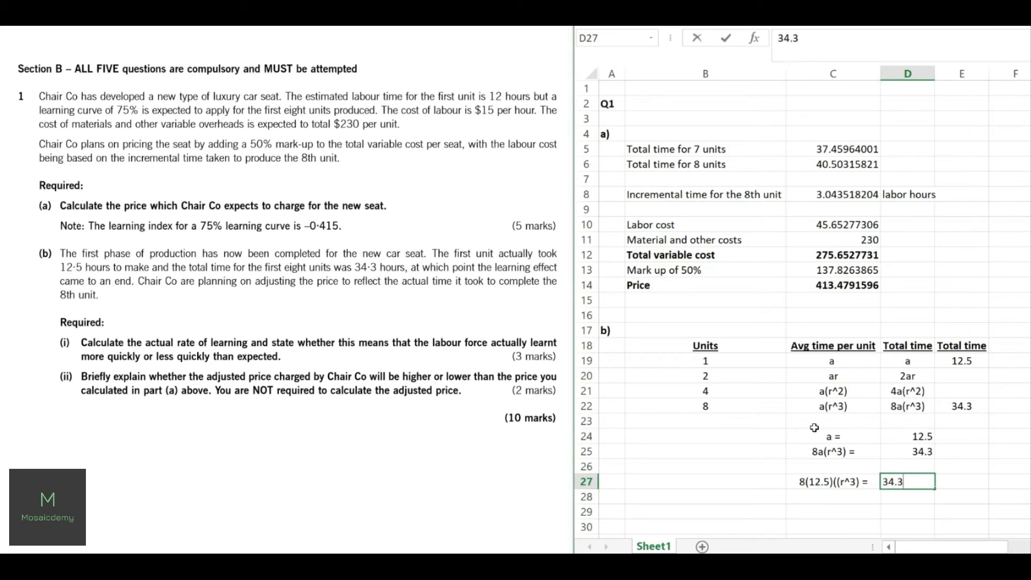
key(Return)
Add the label "r =" for the learning rate in C29
key(Left)
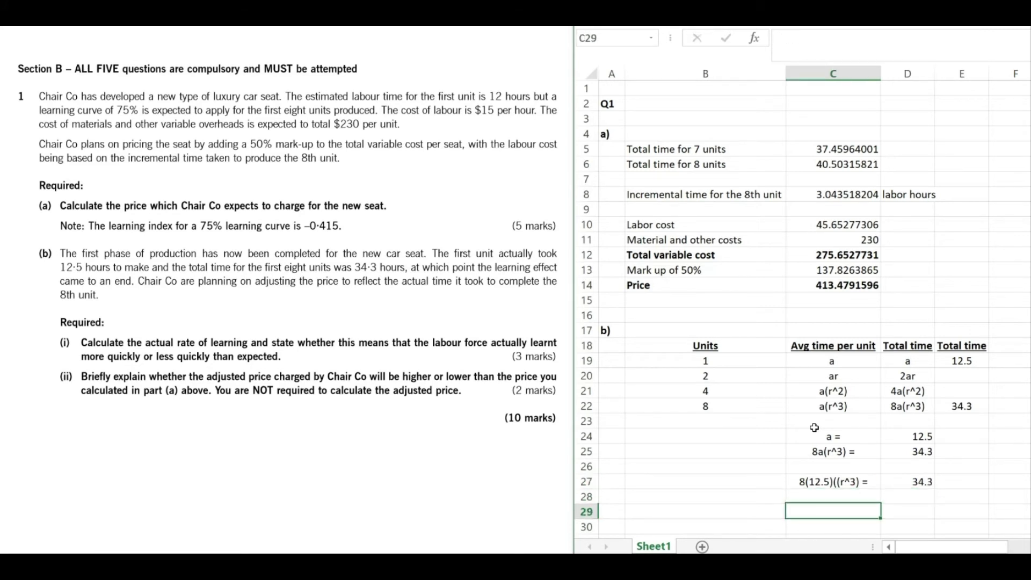
key(Down)
text(r)
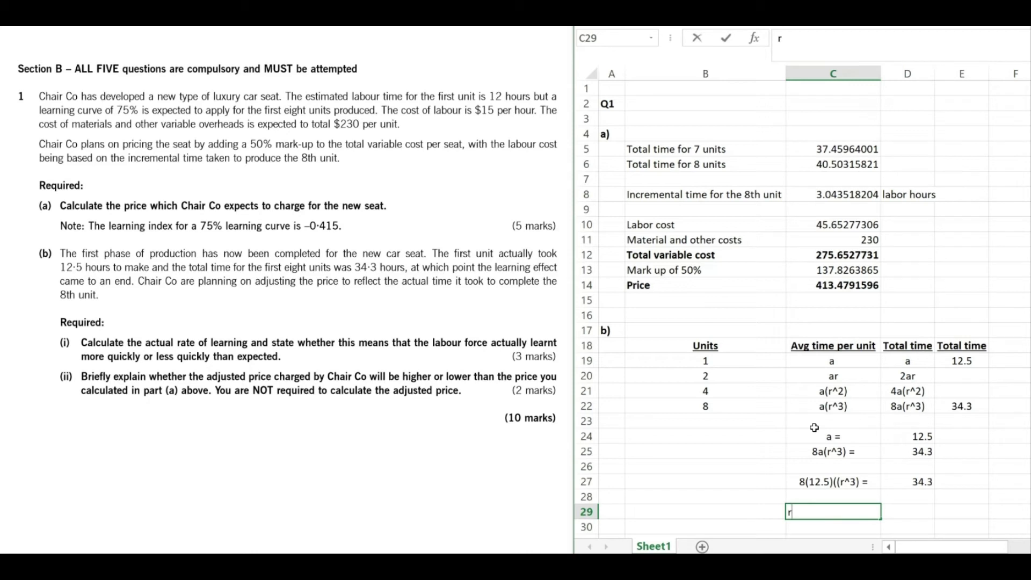
text( =)
key(Return)
Calculate the learning rate in D29 with the formula =(34.3/(8*12.5))^(1/3)
key(Right)
key(Up)
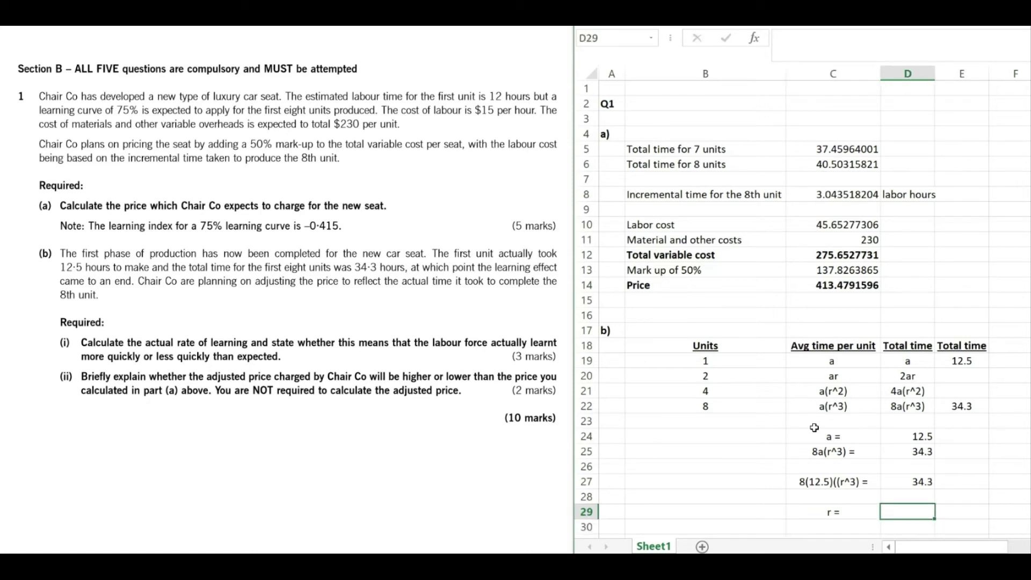
text((34.3/(8)
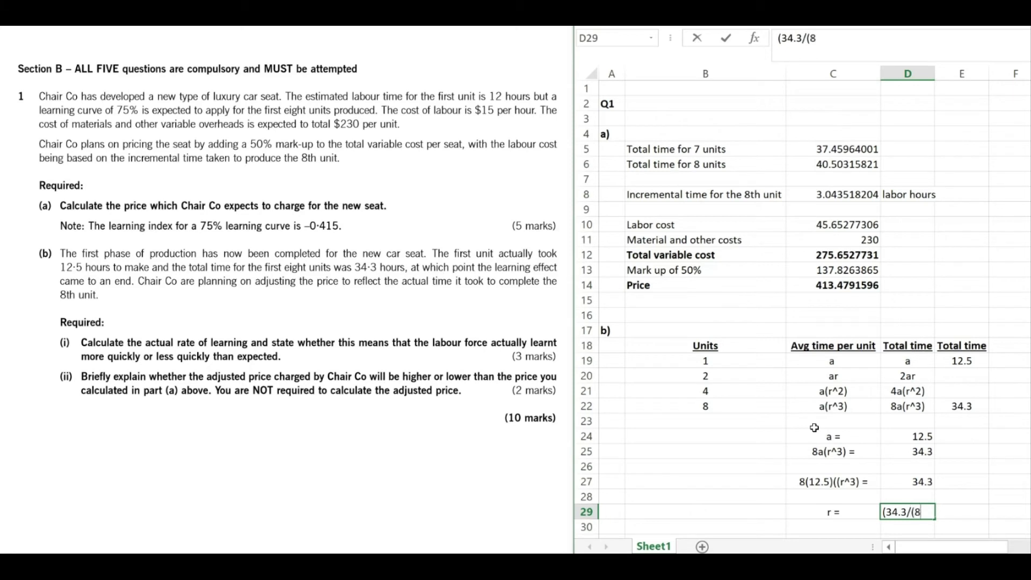
text(*12.5))^)
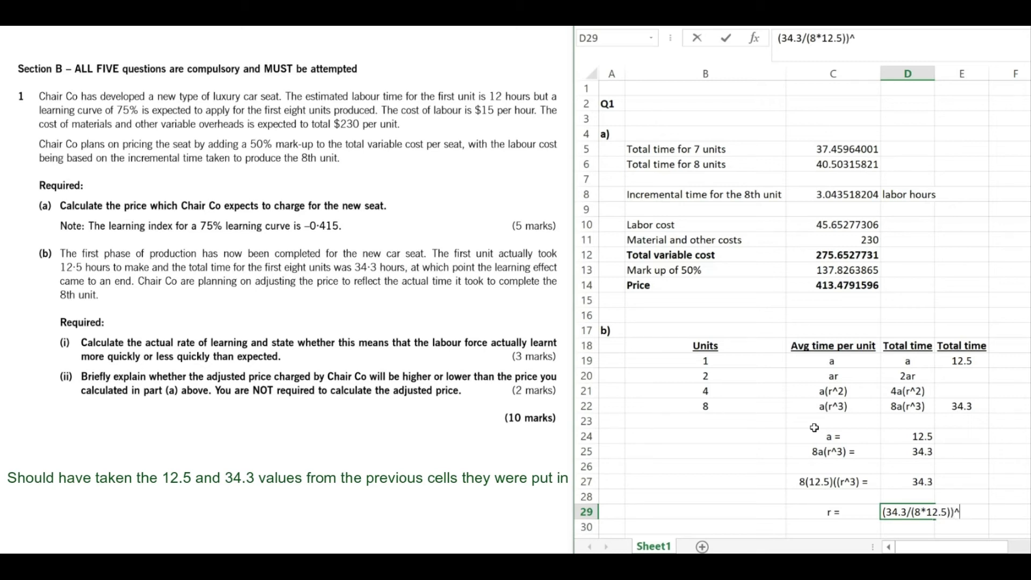
text((1/3))
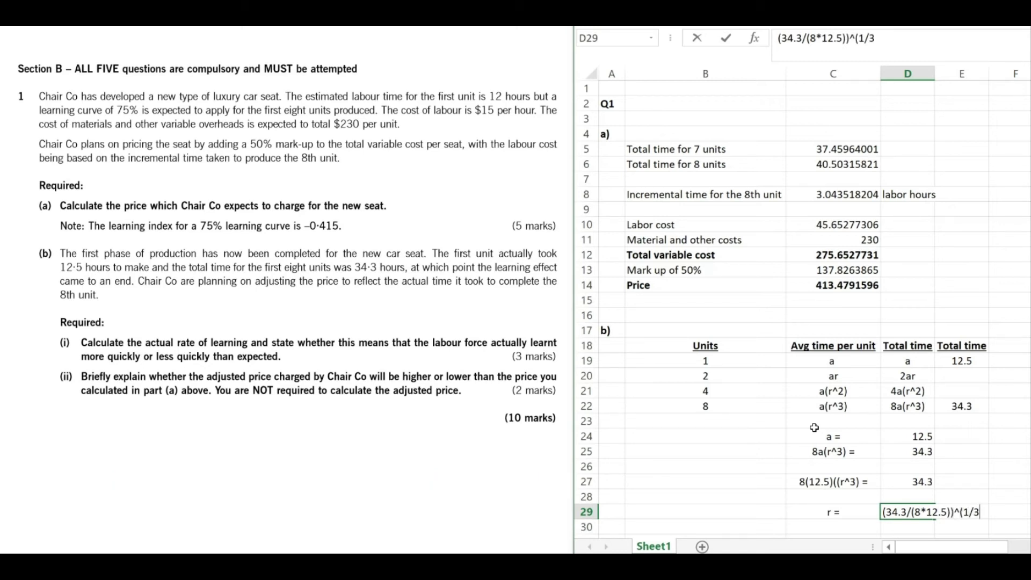
key(Return)
key(Up)
key(F2)
key(Home)
text(=)
key(Return)
key(Up)
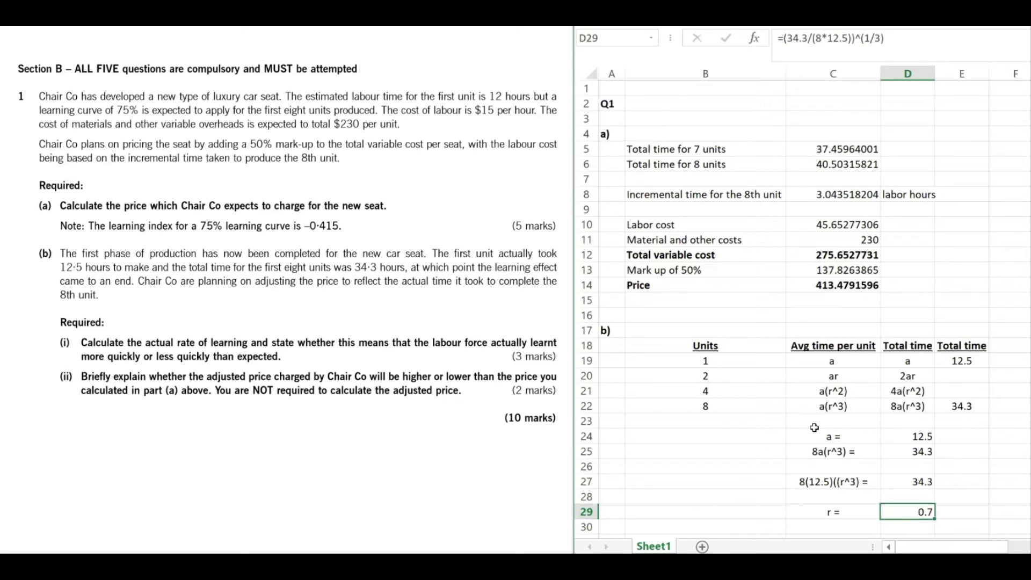
Mark the start of sub-part "i)" in cell A18, beside the table headings
key(Down)
key(Down)
key(Down)
key(Down)
key(Left)
key(Left)
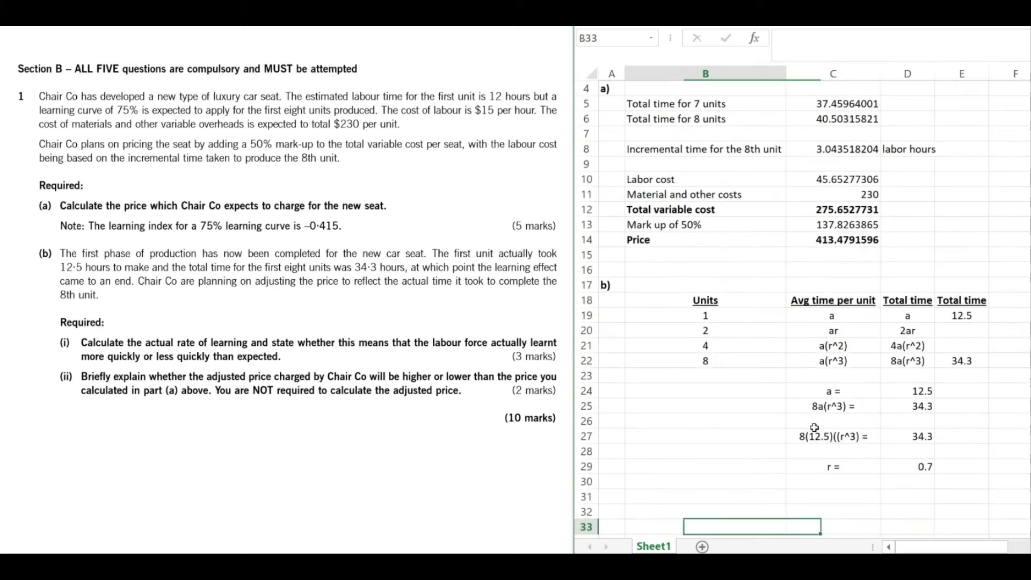
key(Up)
key(Up)
key(Up)
key(Up)
key(Up)
key(Up)
key(Up)
key(Up)
key(Up)
key(Up)
key(Left)
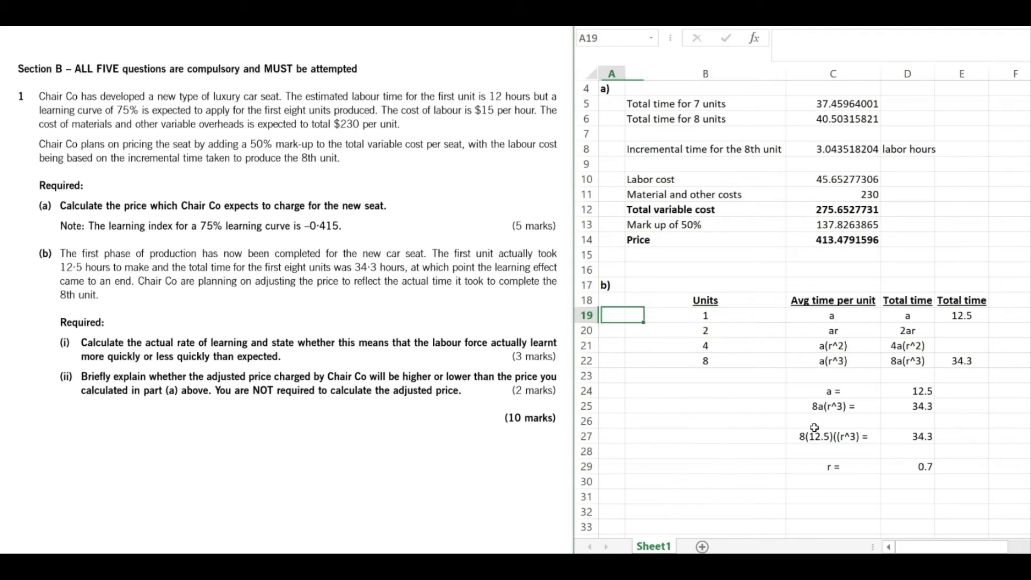
text(i))
key(Return)
key(Up)
Write the conclusion "The learning rate is 70%, this means that they learnt faster than expected." in B31
key(Down)
key(Down)
key(Down)
key(Down)
key(Down)
key(Down)
key(Down)
key(Down)
key(Down)
key(Down)
key(Down)
key(Down)
key(Down)
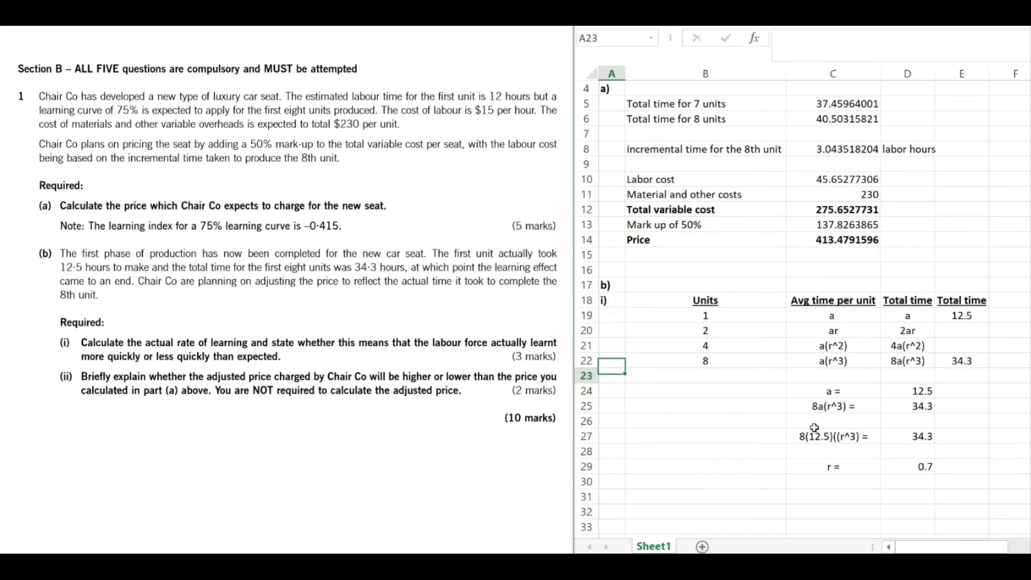
key(Right)
text(The ;earm)
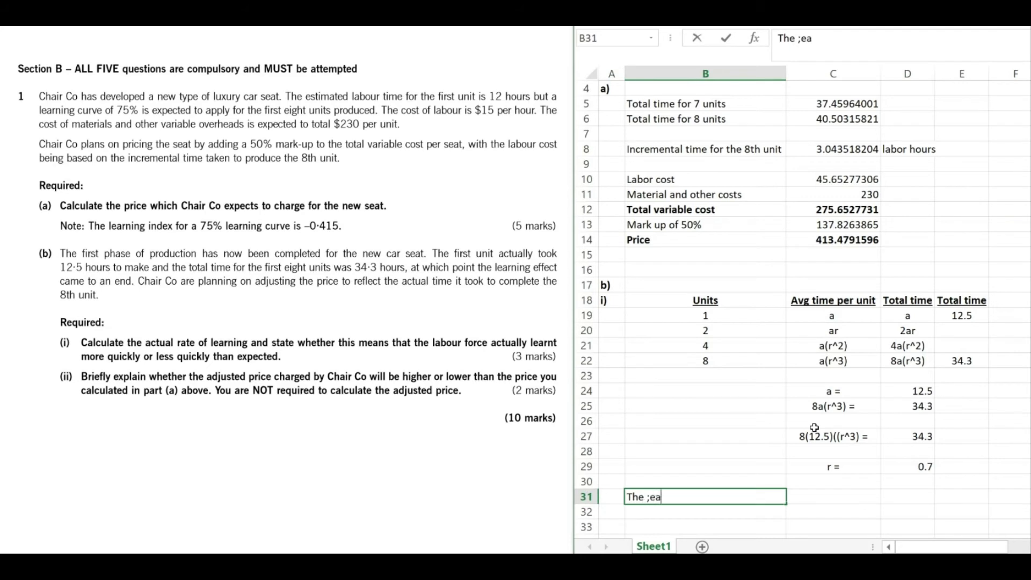
key(BackSpace)
key(BackSpace)
key(BackSpace)
key(BackSpace)
key(BackSpace)
text(learning ra)
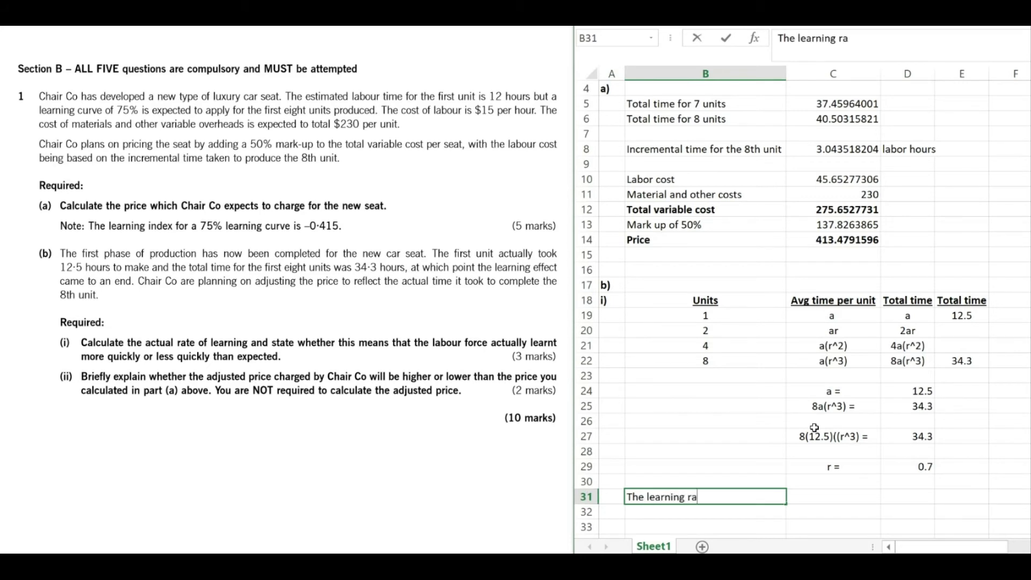
text(te is 70%, this means that thye)
key(BackSpace)
key(BackSpace)
text(ey learnt)
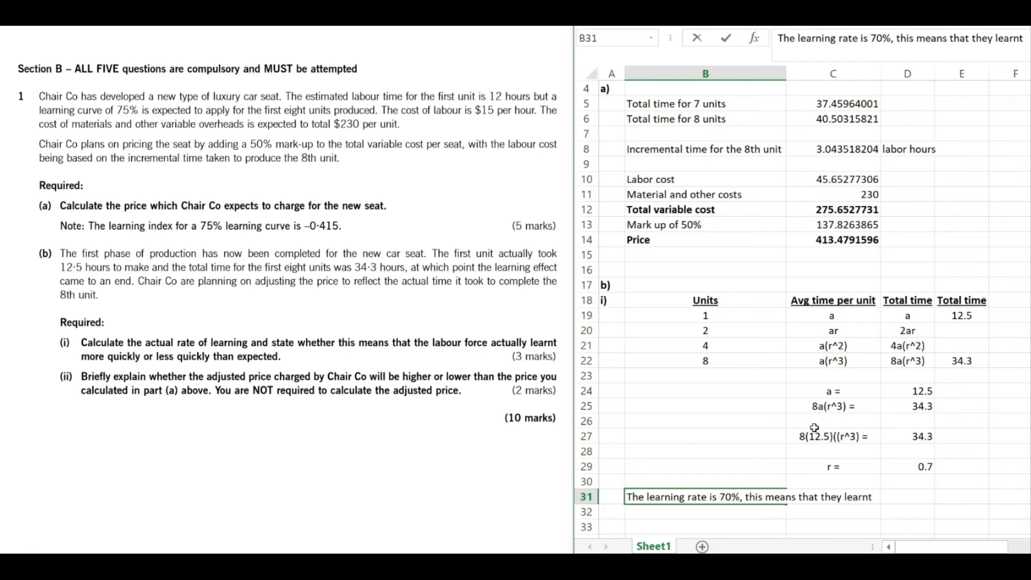
text( faster than expected.)
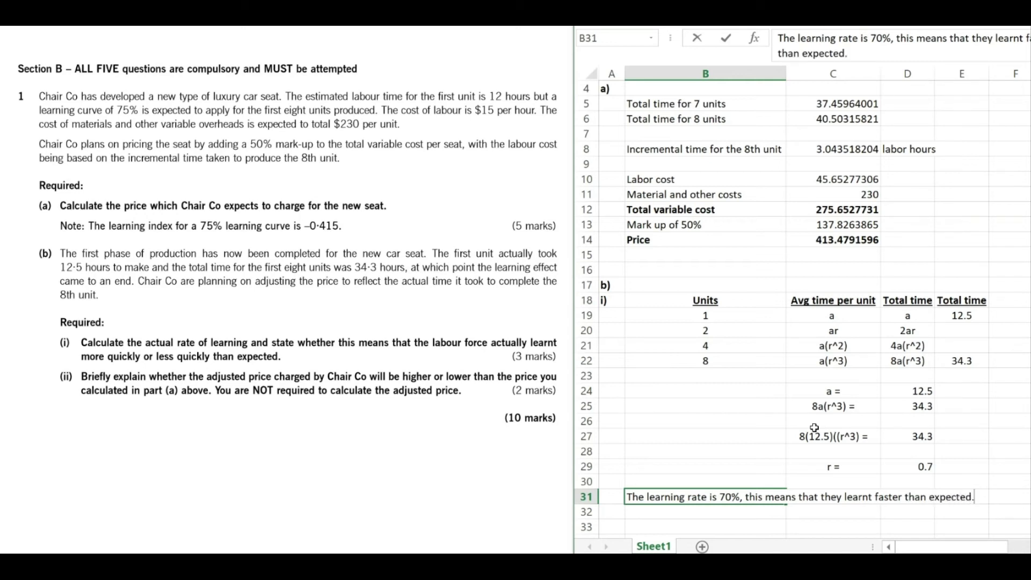
key(Return)
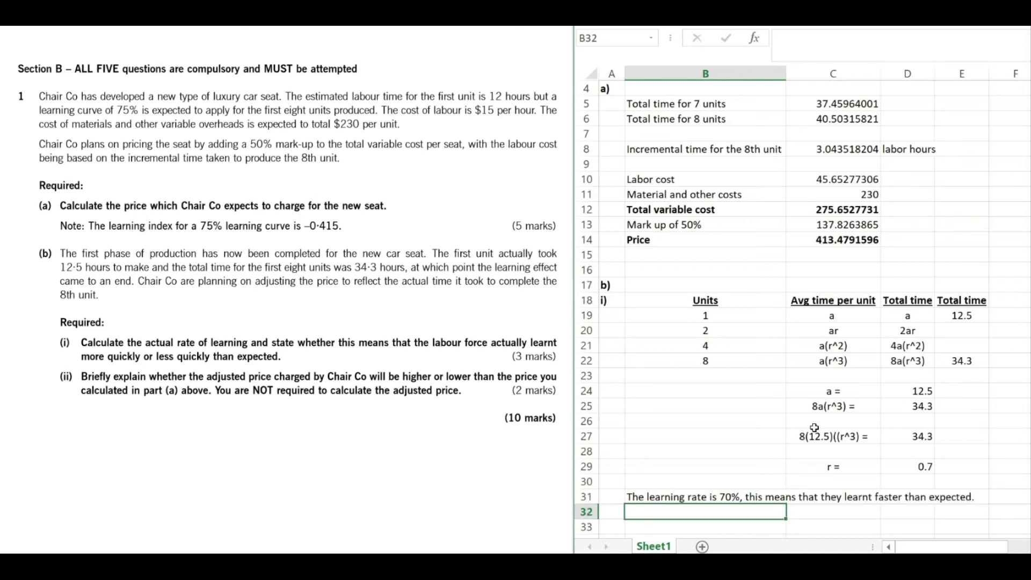
Review the part (b)(i) table and the learning rate working beneath it
key(Up)
key(Up)
key(Up)
key(Up)
key(Up)
key(Up)
key(Up)
key(Up)
key(Up)
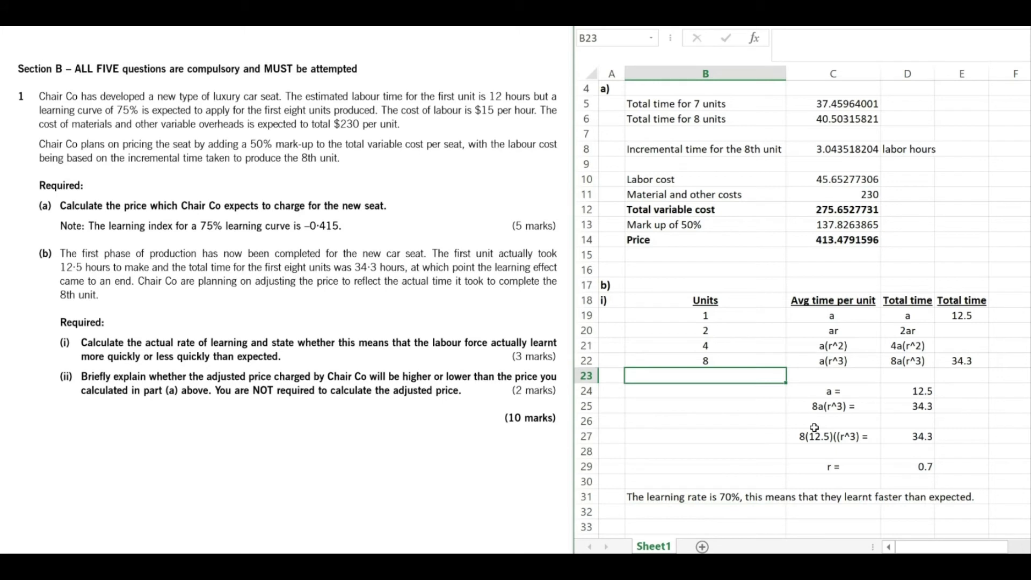
key(Right)
key(Right)
key(Up)
key(Right)
key(Left)
key(Right)
key(Left)
key(Down)
key(Down)
key(Down)
key(Down)
key(Down)
key(Down)
key(Down)
key(Down)
key(Down)
key(Down)
key(Down)
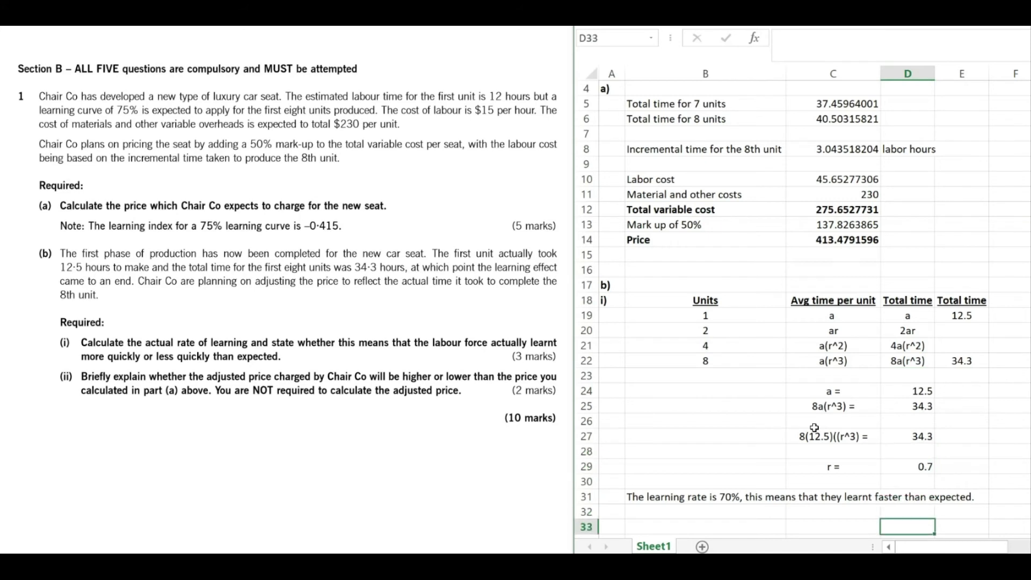
Check the note in requirement (b)(ii) about calculating the adjusted price, and select B33 below the conclusion
key(Down)
key(Down)
key(Down)
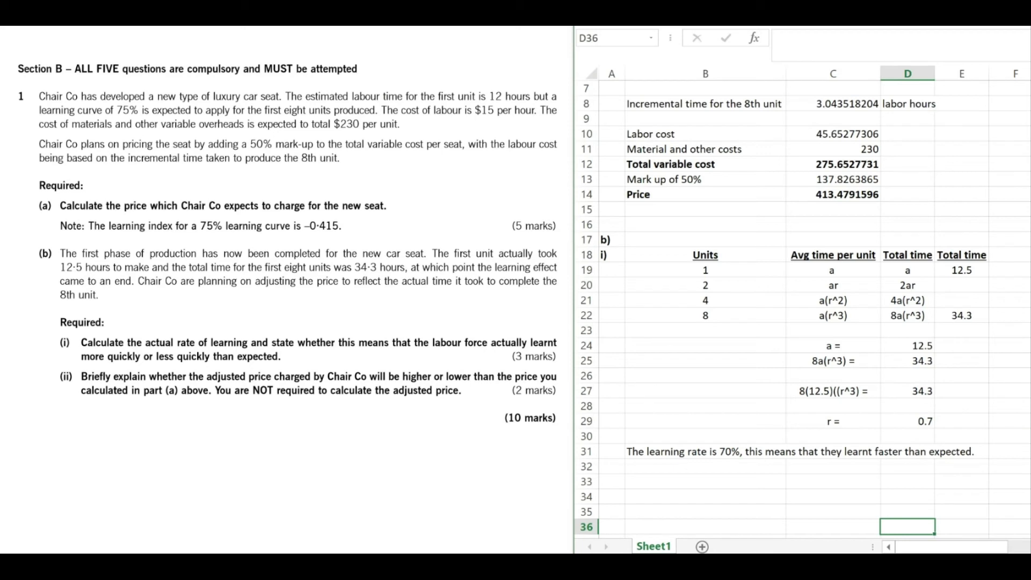
drag(209, 391, 459, 391)
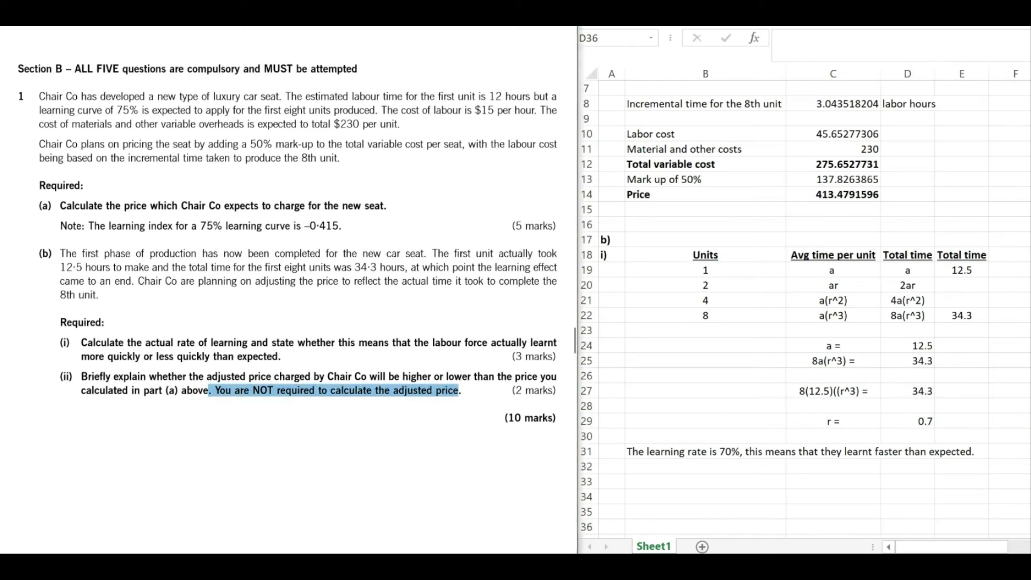
click(342, 415)
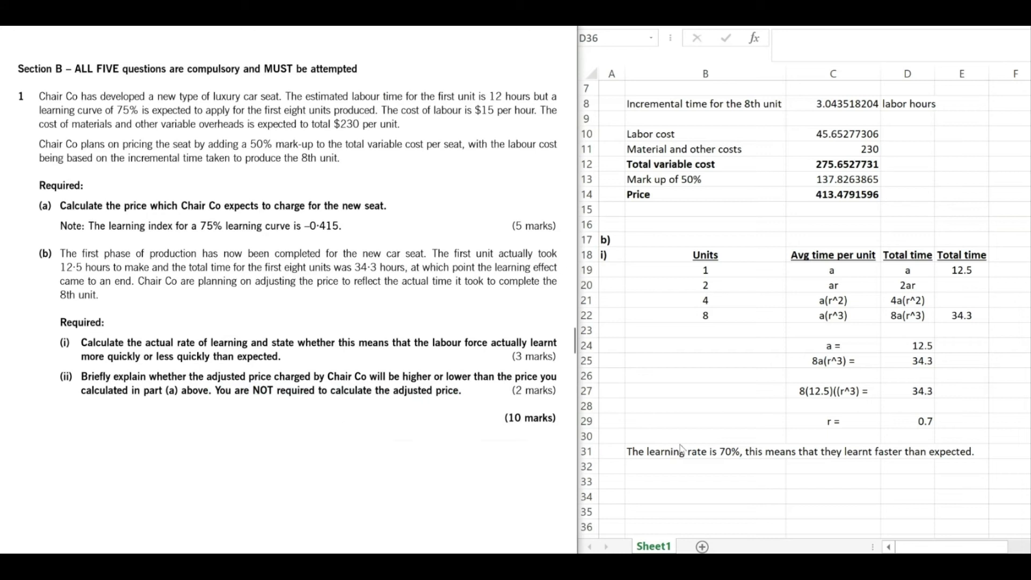
key(alt+Tab)
click(659, 491)
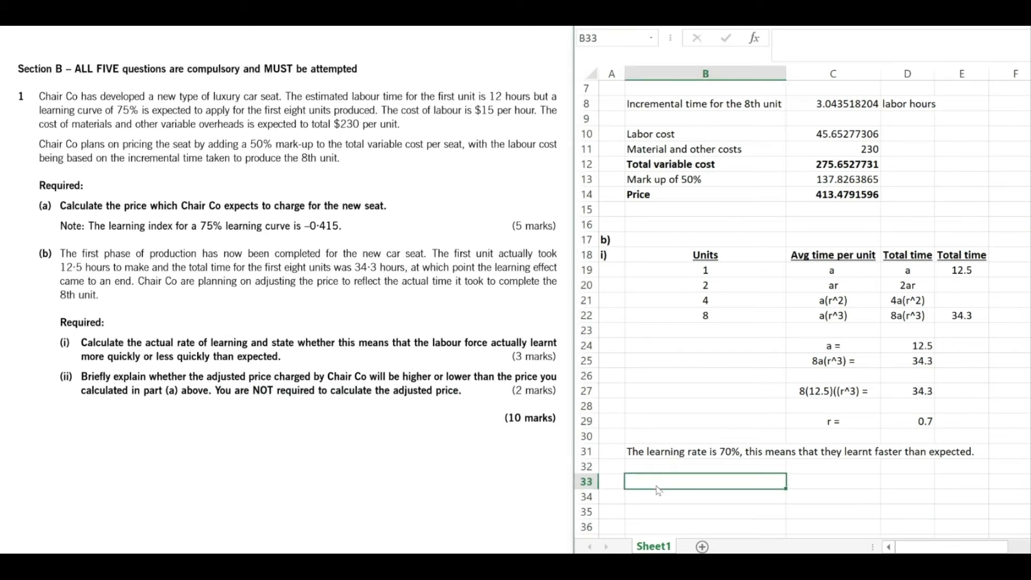
Mark the start of sub-part "ii)" in bold in cell A33
key(Left)
text(ii))
key(Return)
key(Up)
key(ctrl+b)
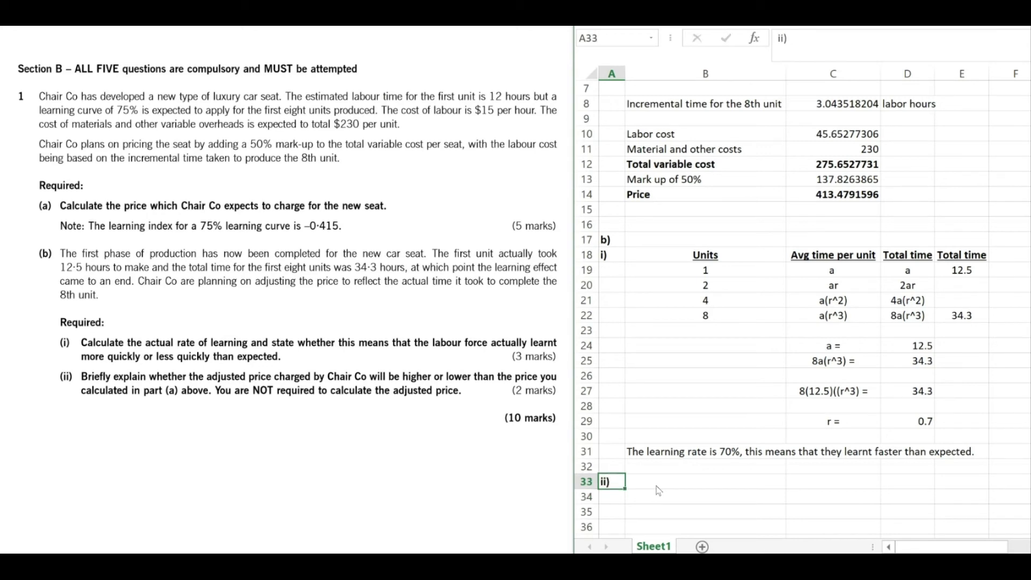
Write "Given that the first unit took 12.5 hours which is more than the expected 12 hours," in B33
key(Right)
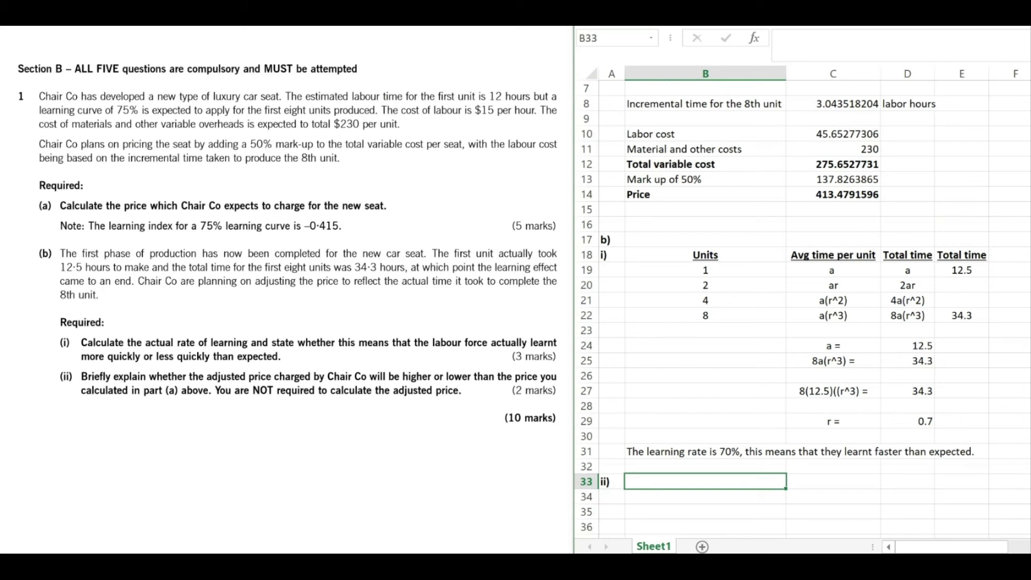
drag(60, 267, 86, 267)
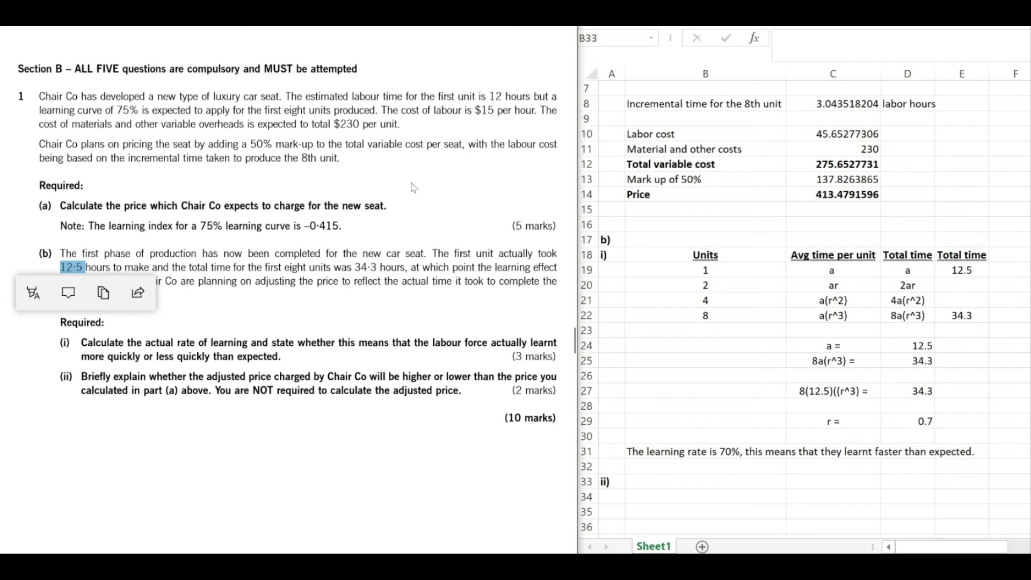
click(456, 178)
double_click(504, 96)
click(407, 316)
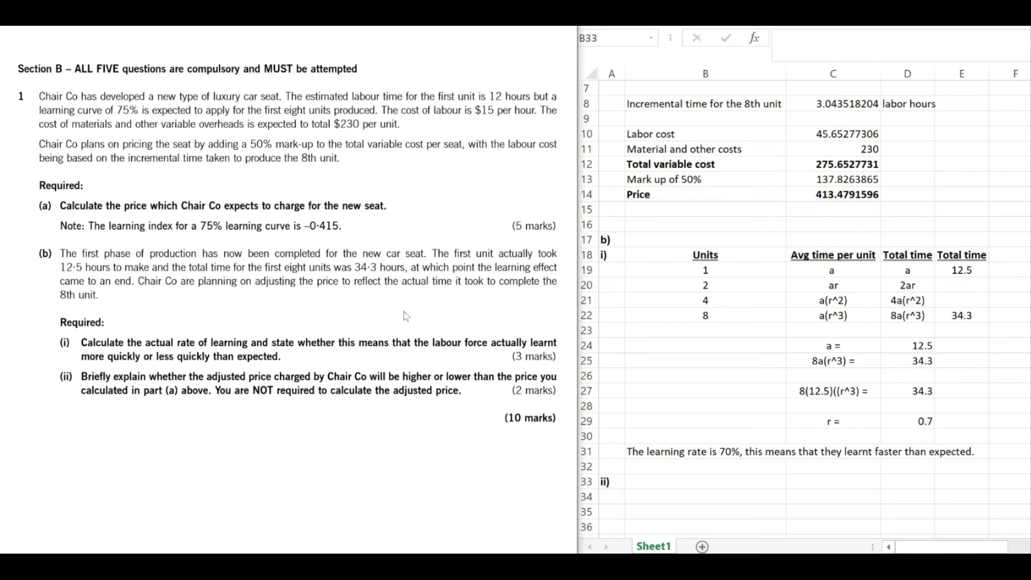
click(654, 482)
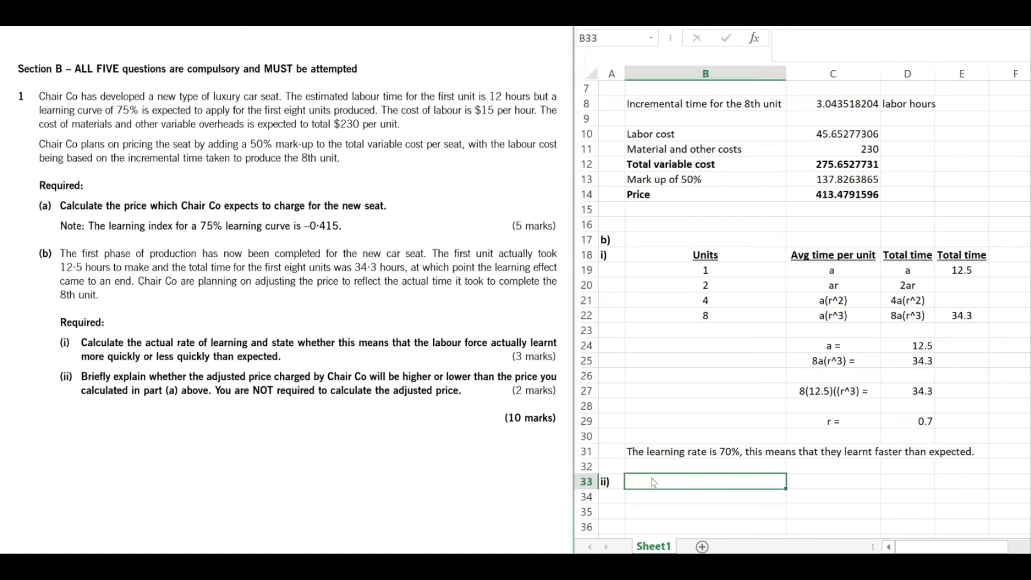
text(Given that the fir)
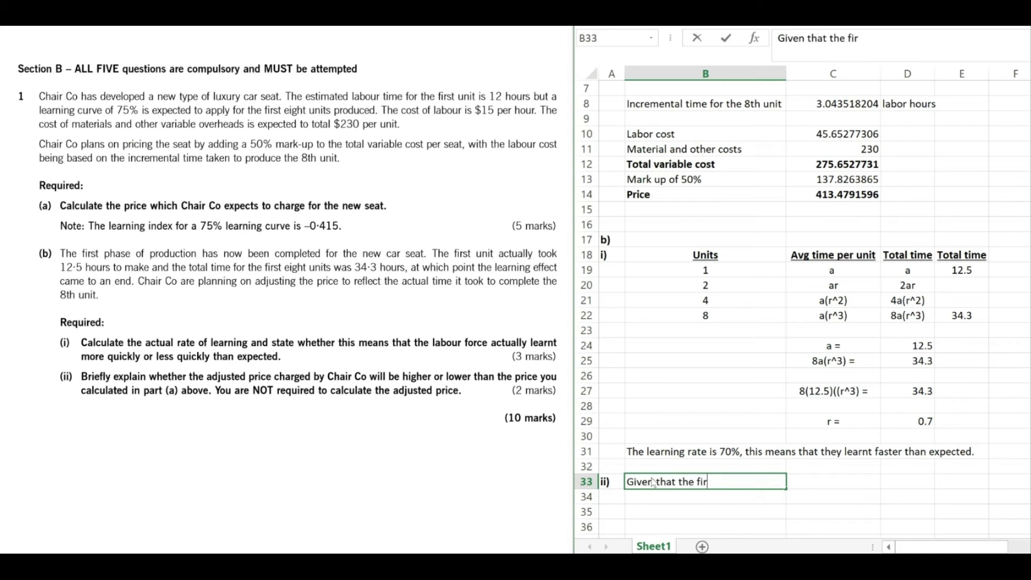
text(st unit took)
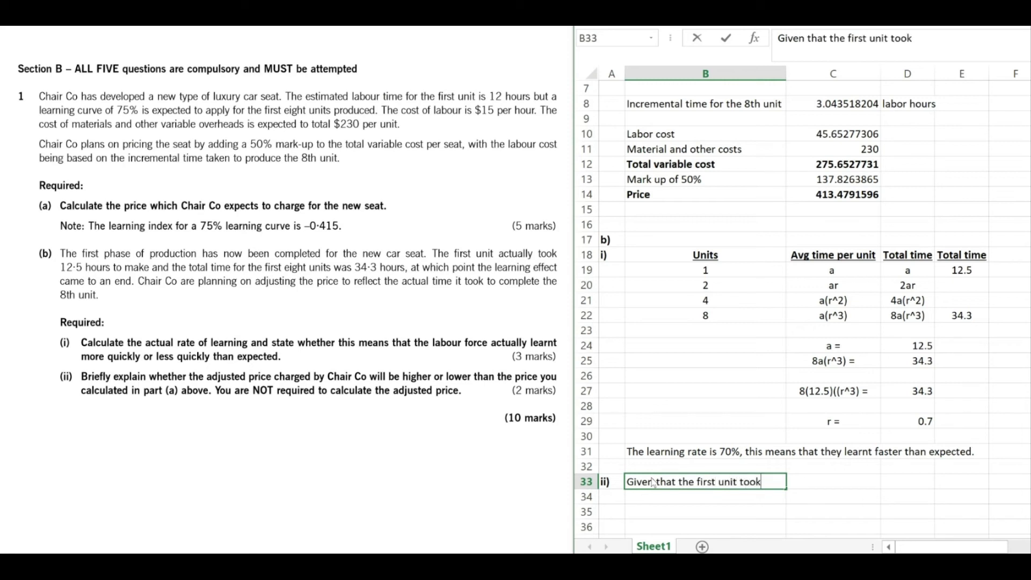
text( 12.5 hours which is )
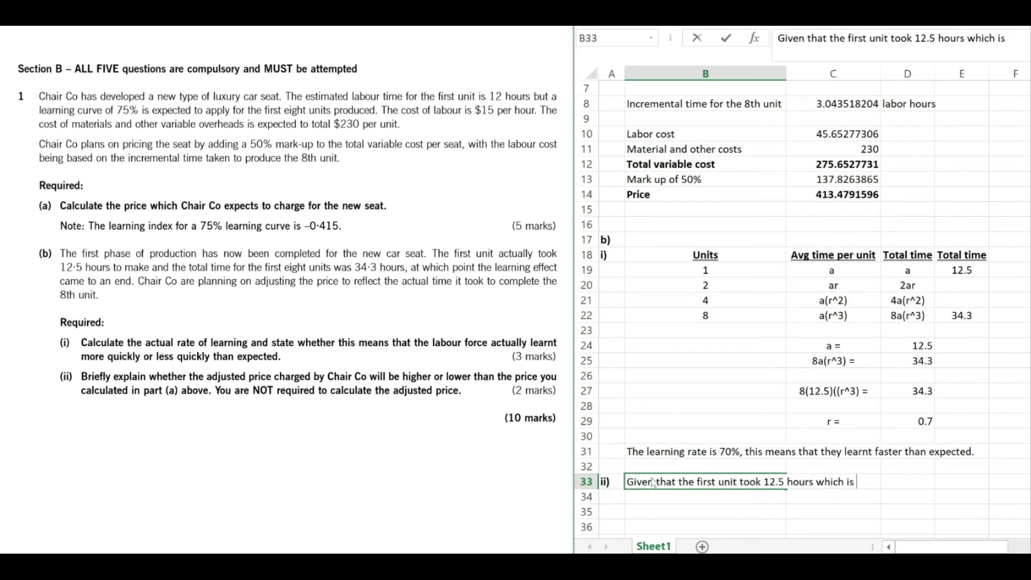
text(more than the e)
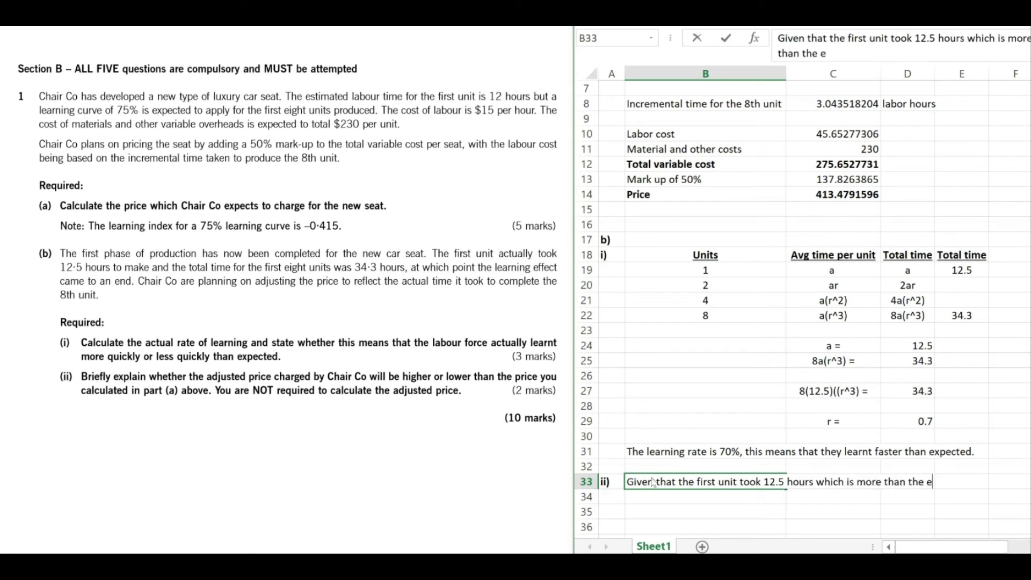
text(xpected 12 )
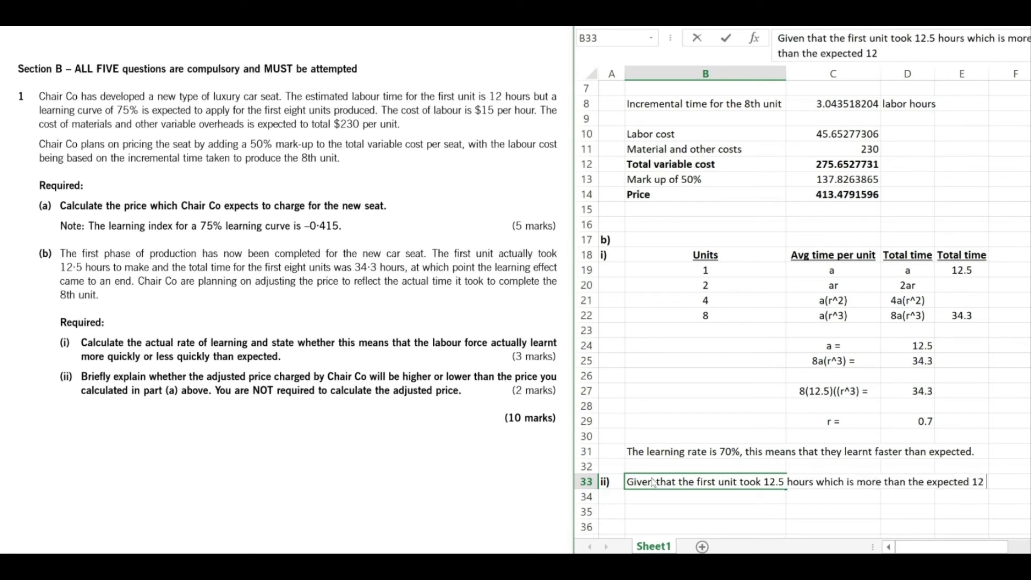
text(hours,)
key(Return)
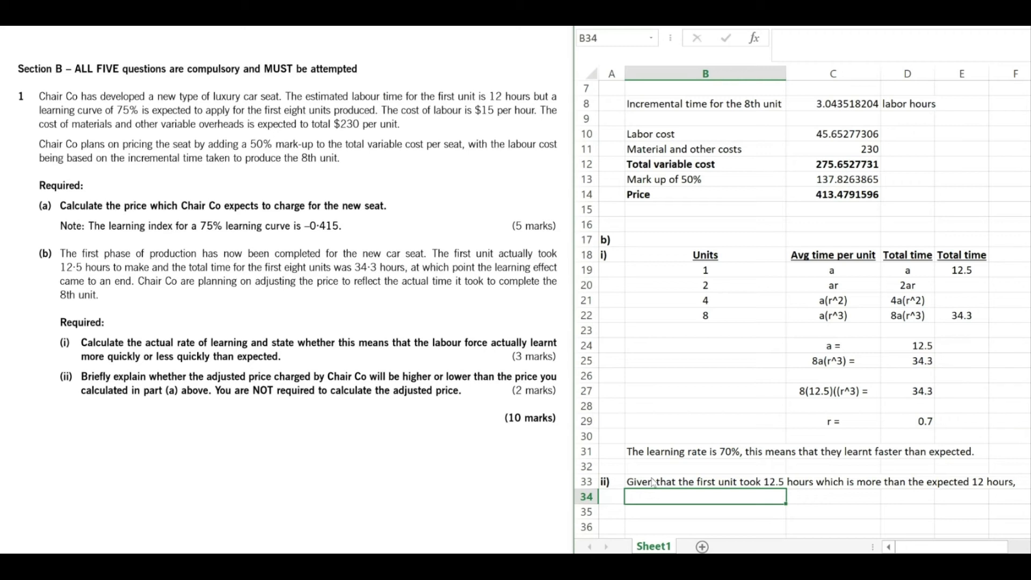
Continue the explanation in B34 with "we would expect that the labor cost and, hence the price will be higher."
text(we would expect th)
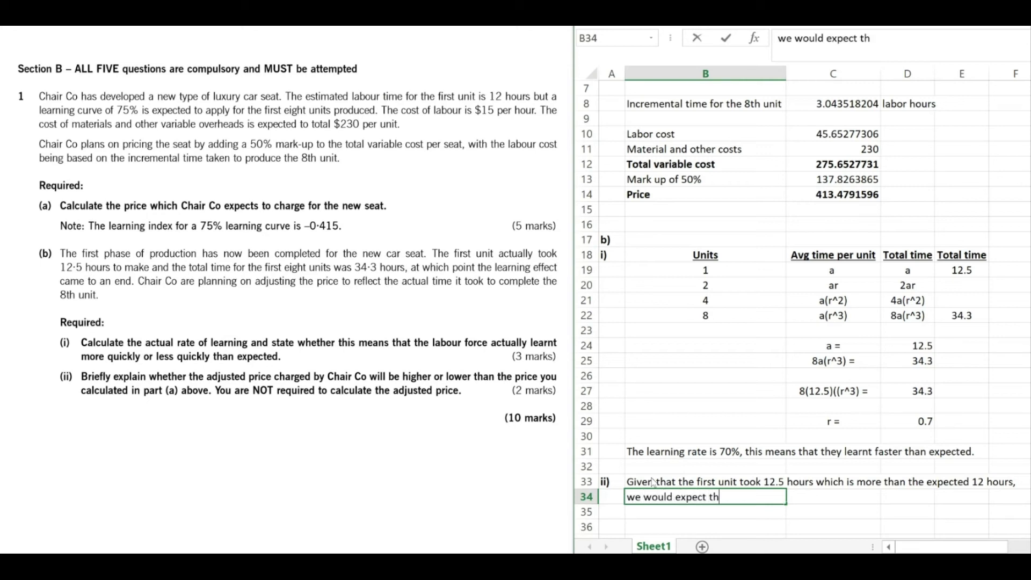
text(at the labor )
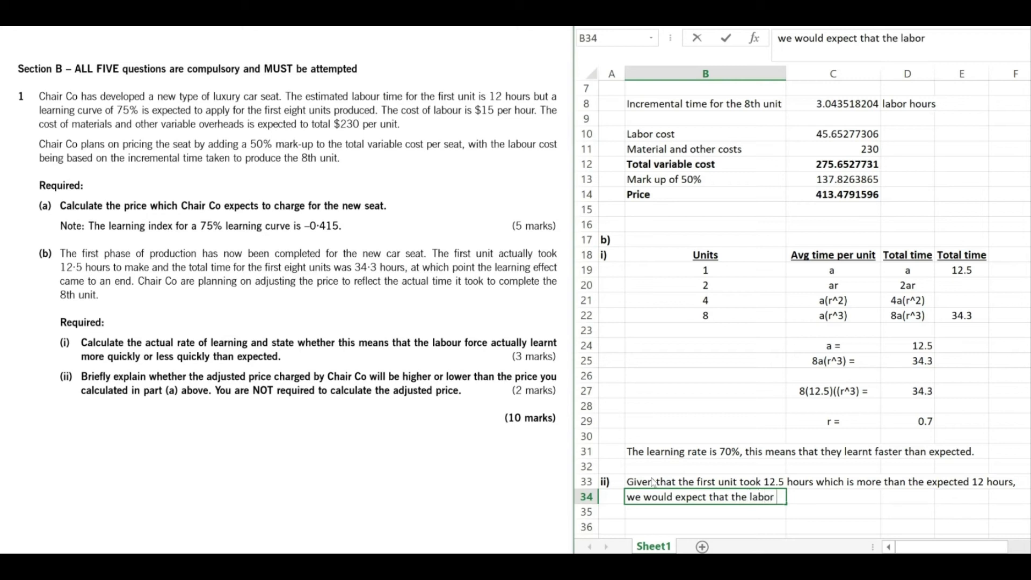
text(cost and, hence the price will be higher)
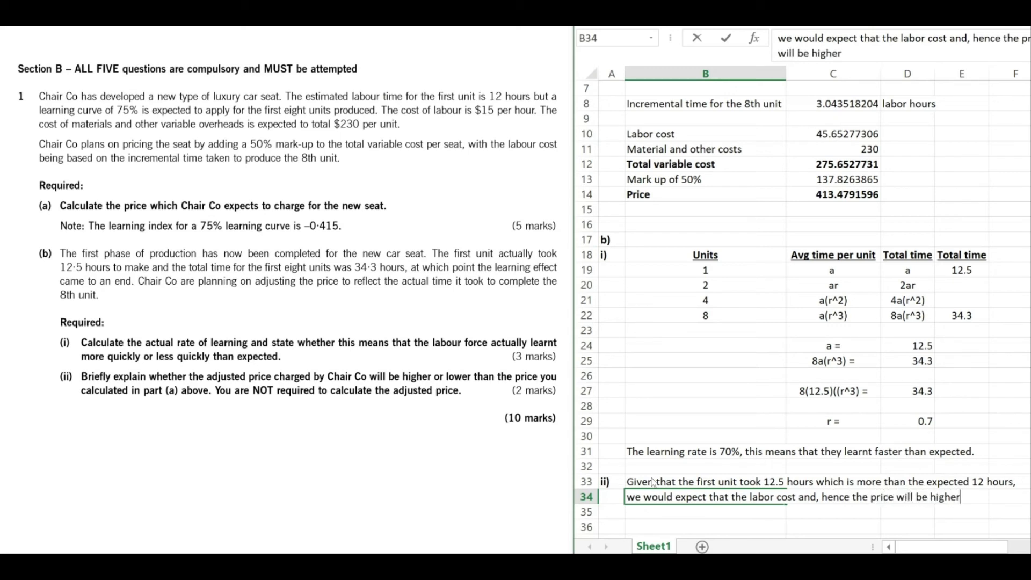
text(.)
key(Return)
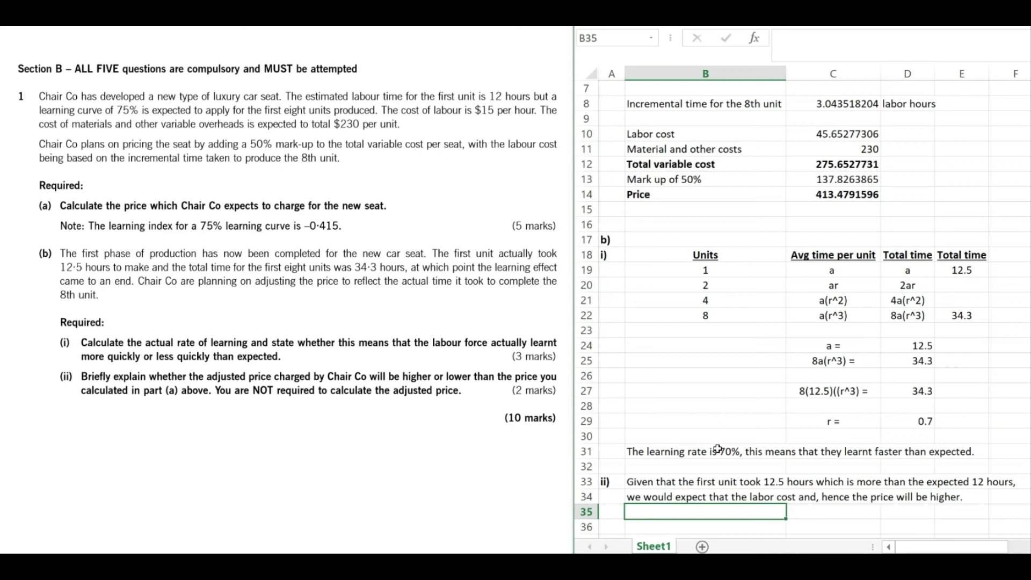
Begin the counter-argument in B36 with "However, since the learning rate was lower than expected, the learning was"
click(735, 456)
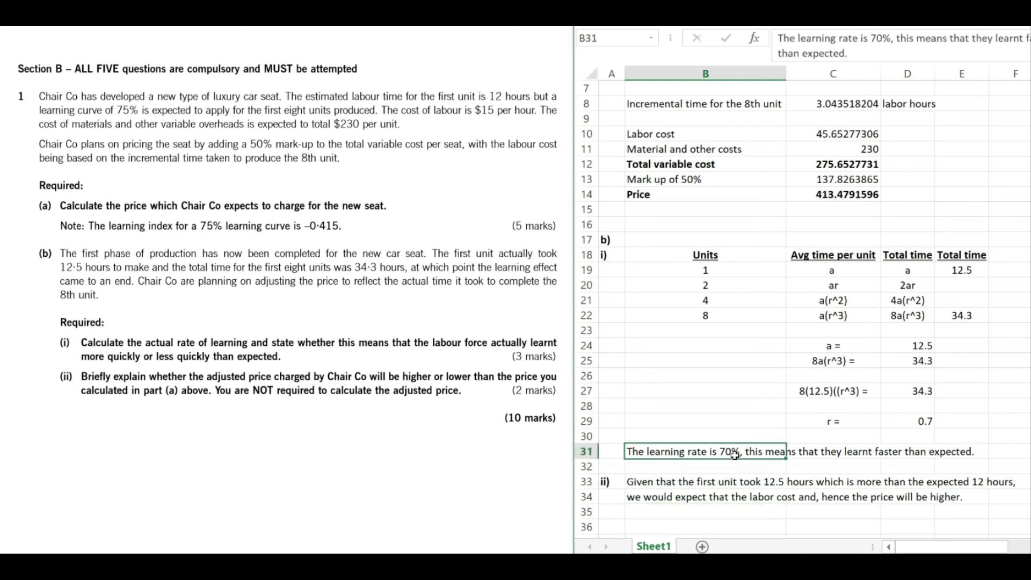
key(Down)
key(Down)
key(Down)
key(Down)
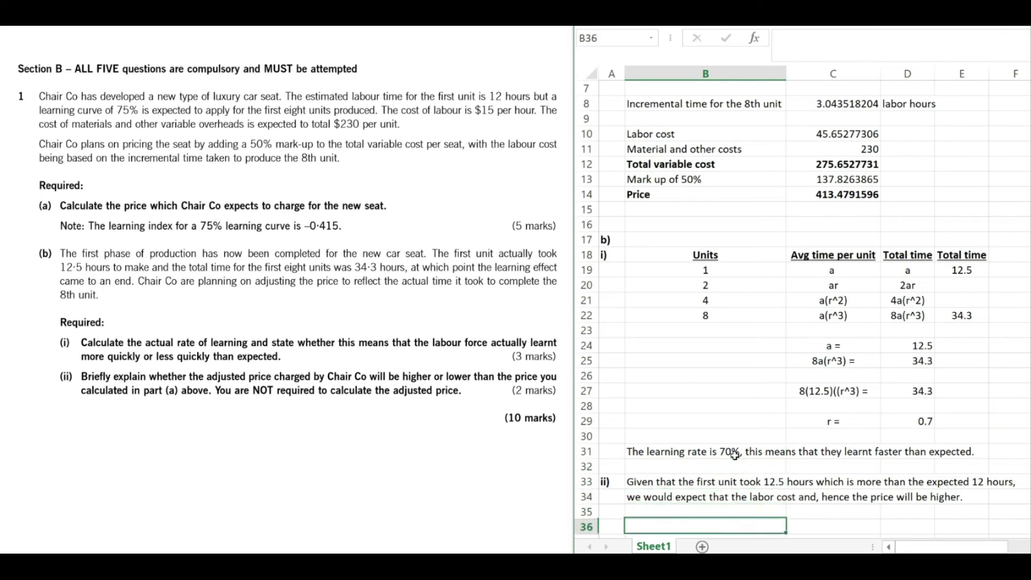
key(Down)
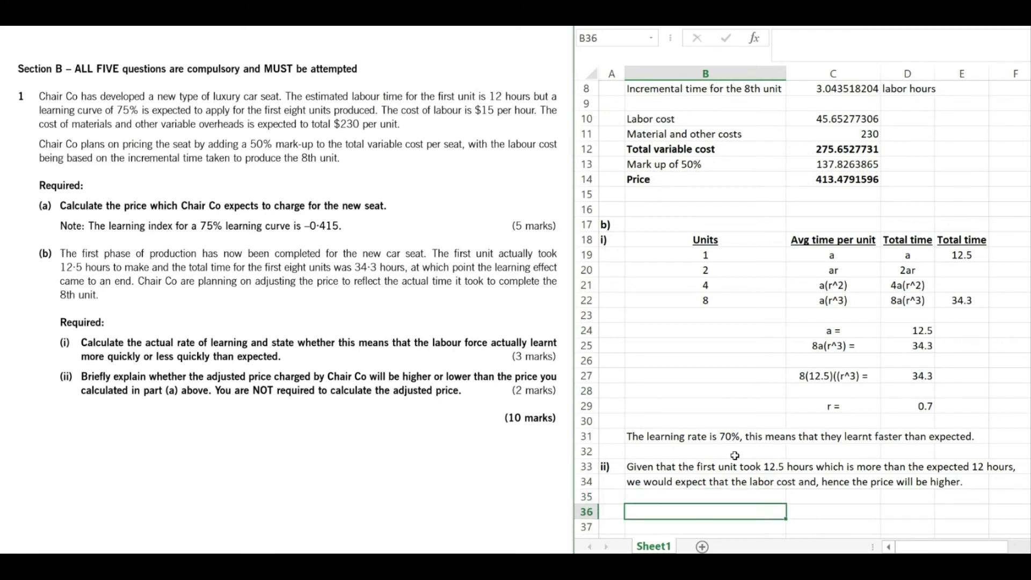
text(Howeve)
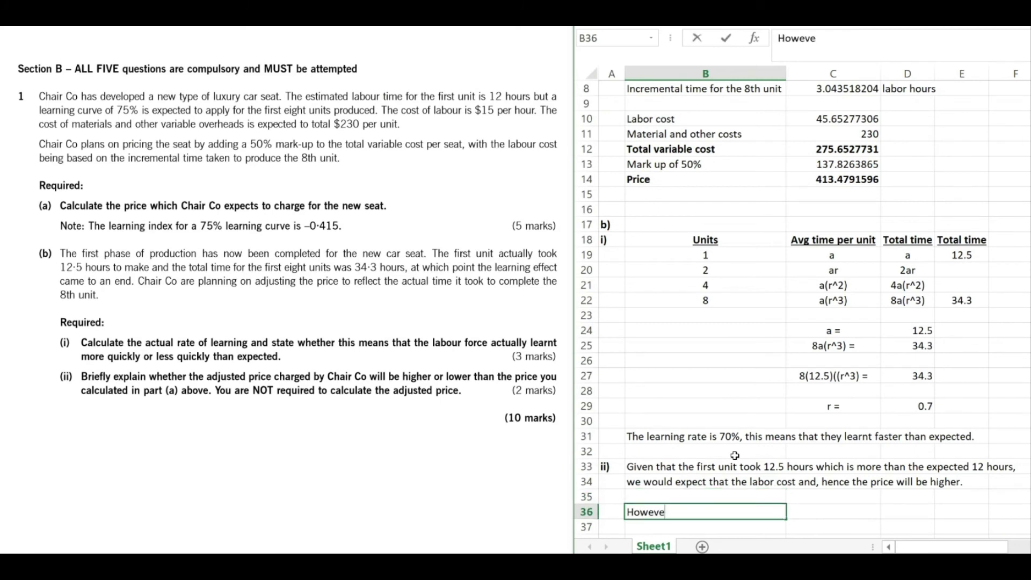
text(r, since the l)
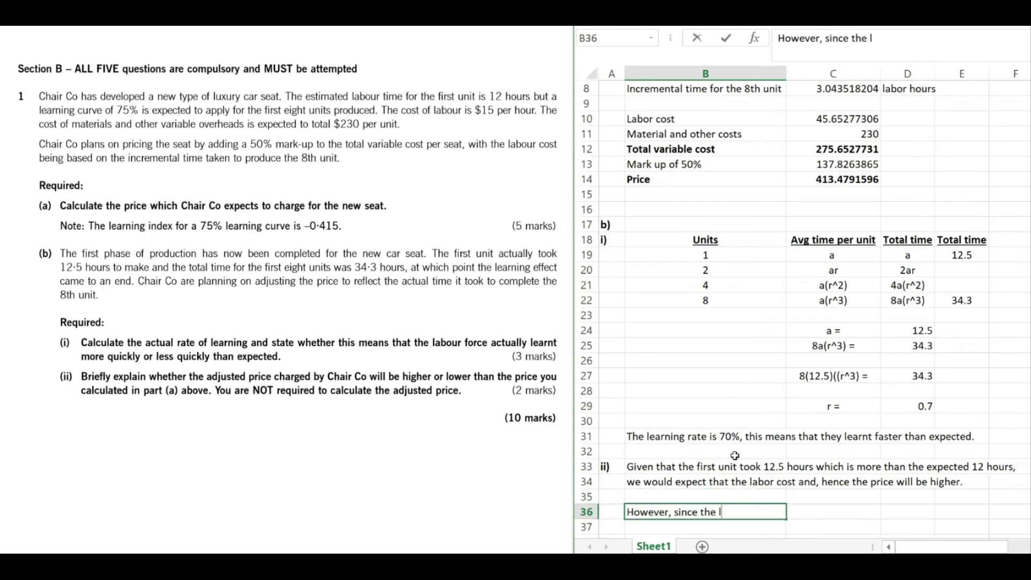
text(earning rate )
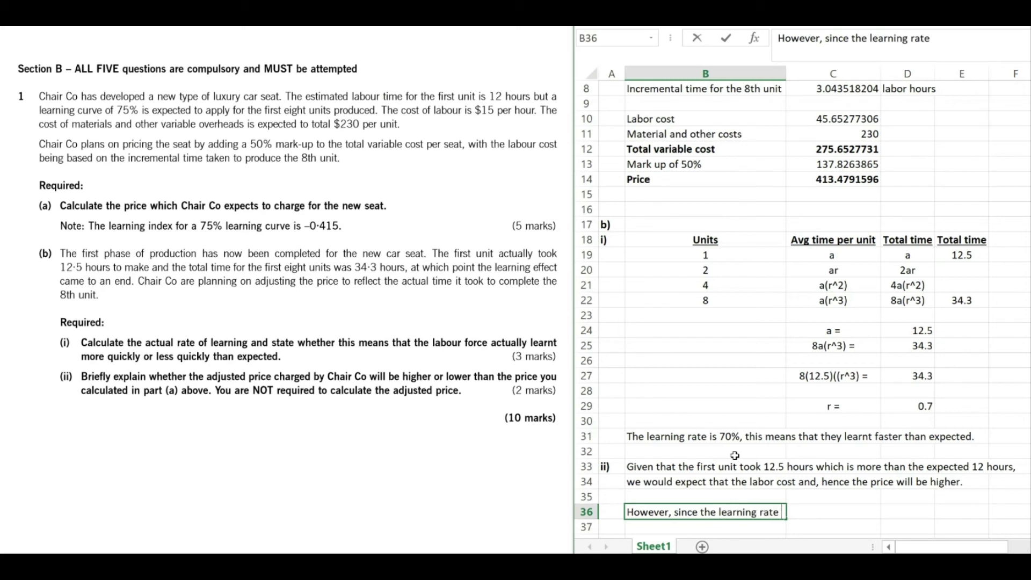
text(was lower)
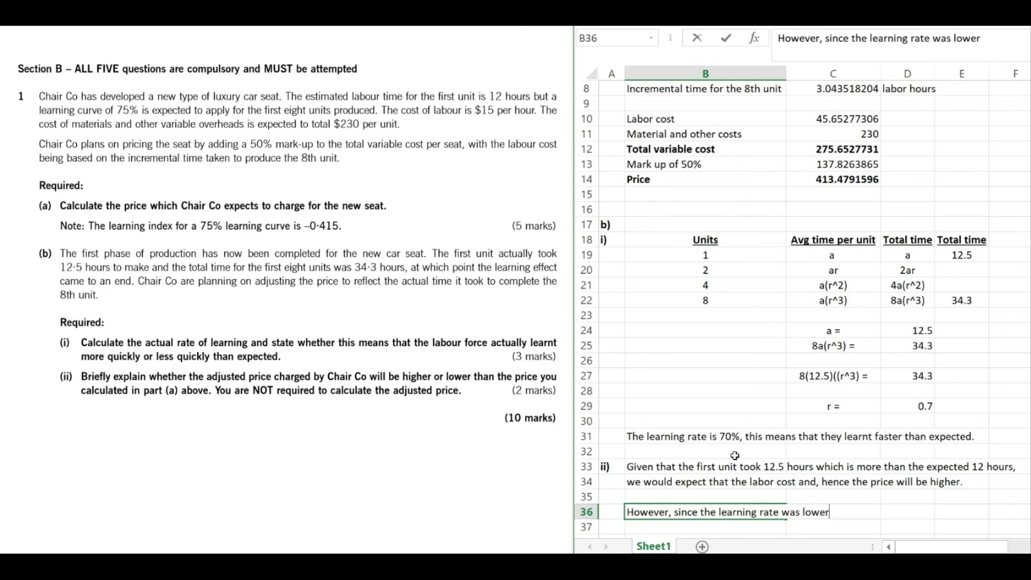
text( than expecte)
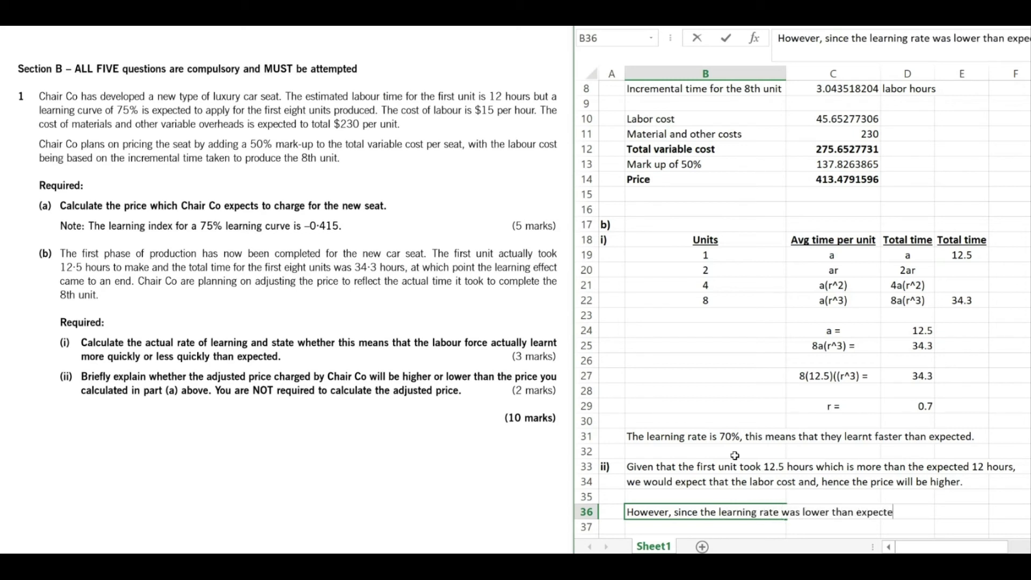
text(d, the learning was)
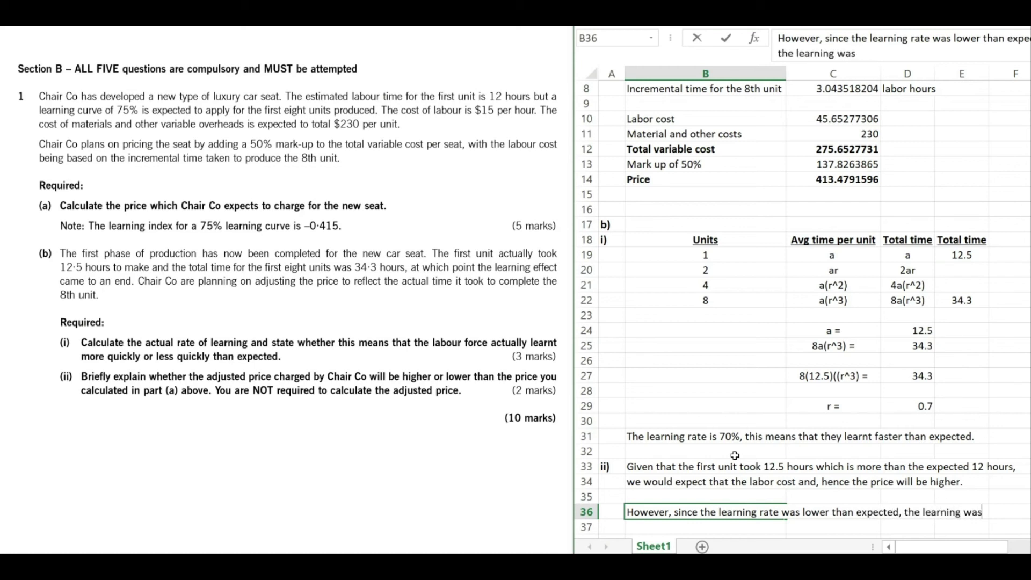
key(Return)
text(faster)
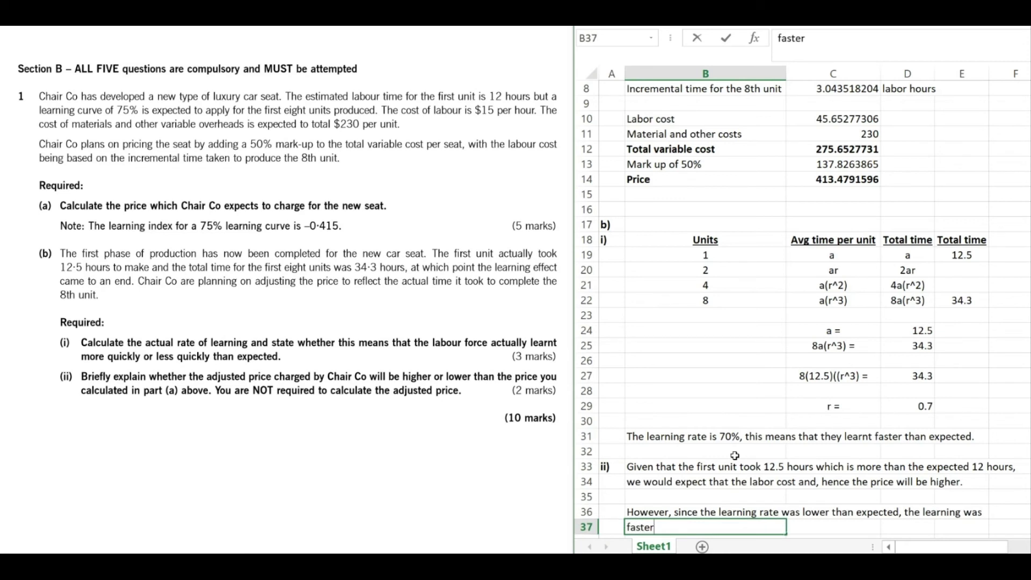
key(BackSpace)
key(BackSpace)
key(BackSpace)
key(BackSpace)
key(BackSpace)
key(BackSpace)
key(Up)
text(2)
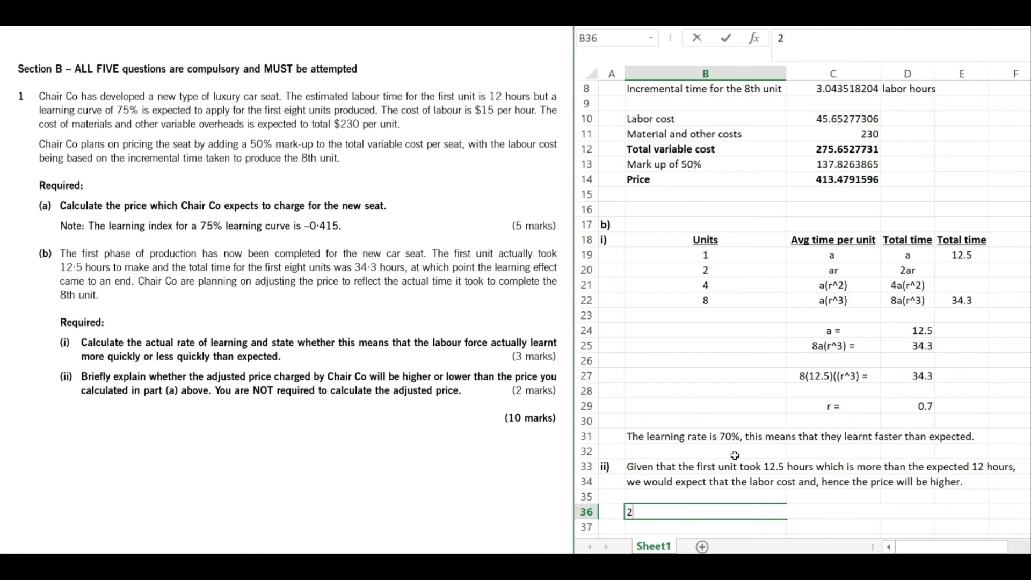
key(Escape)
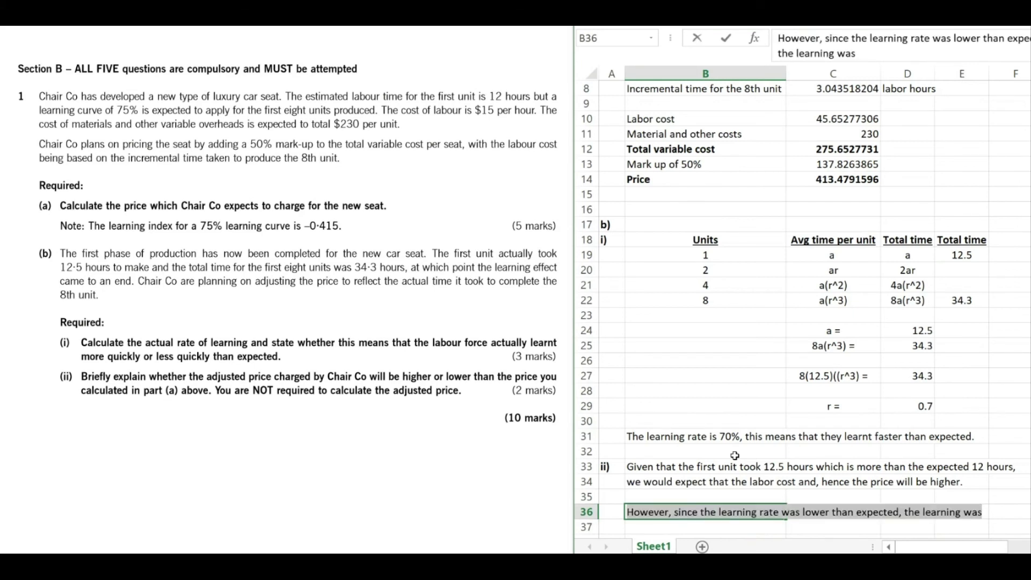
key(F2)
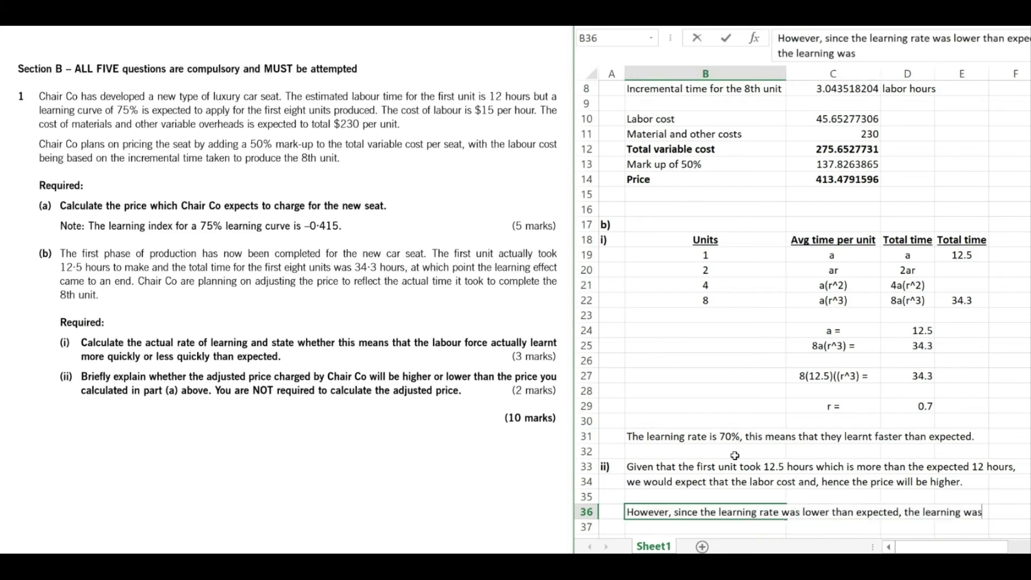
End the B36 sentence with "faster." and write "This would imply that the price will actually be lower." in B37
text(faster.)
key(Return)
text(This wou)
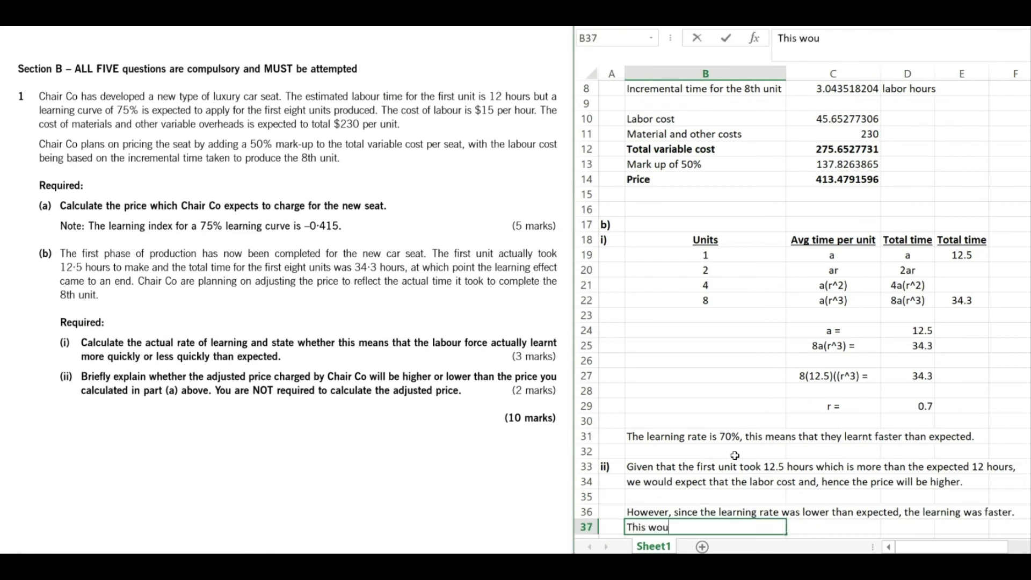
text(ld imply t)
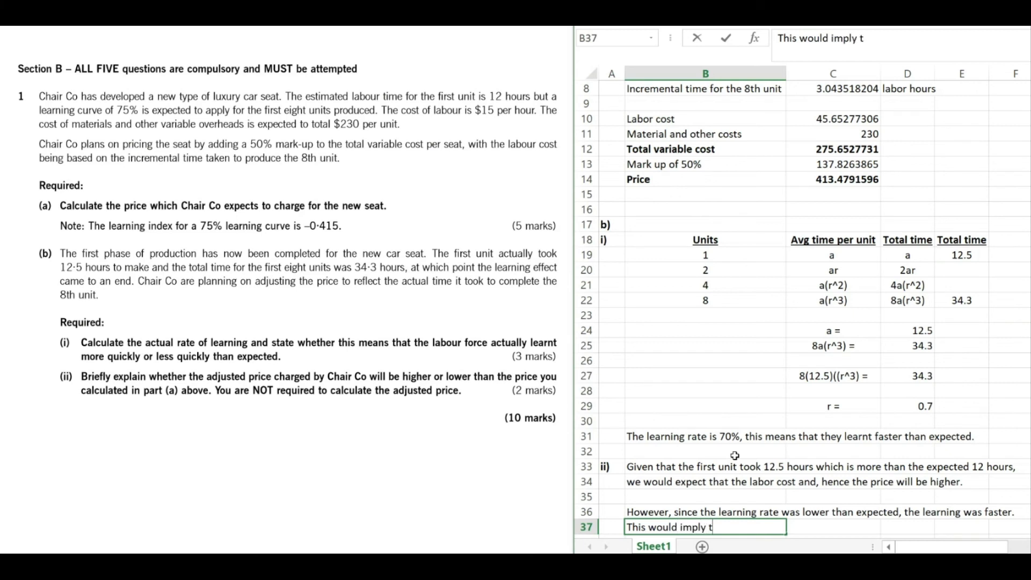
text(hat the price w)
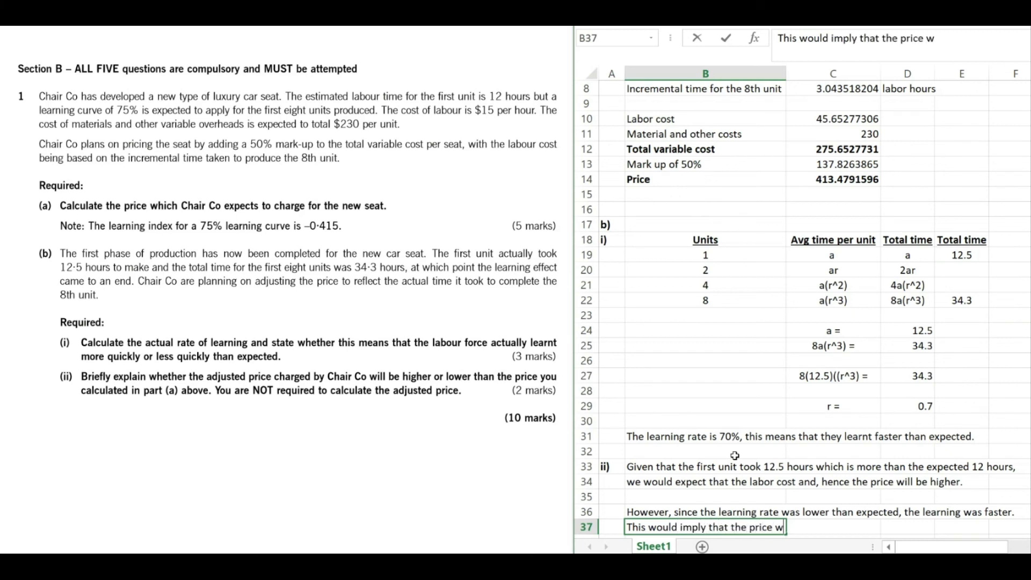
text(ill actuall)
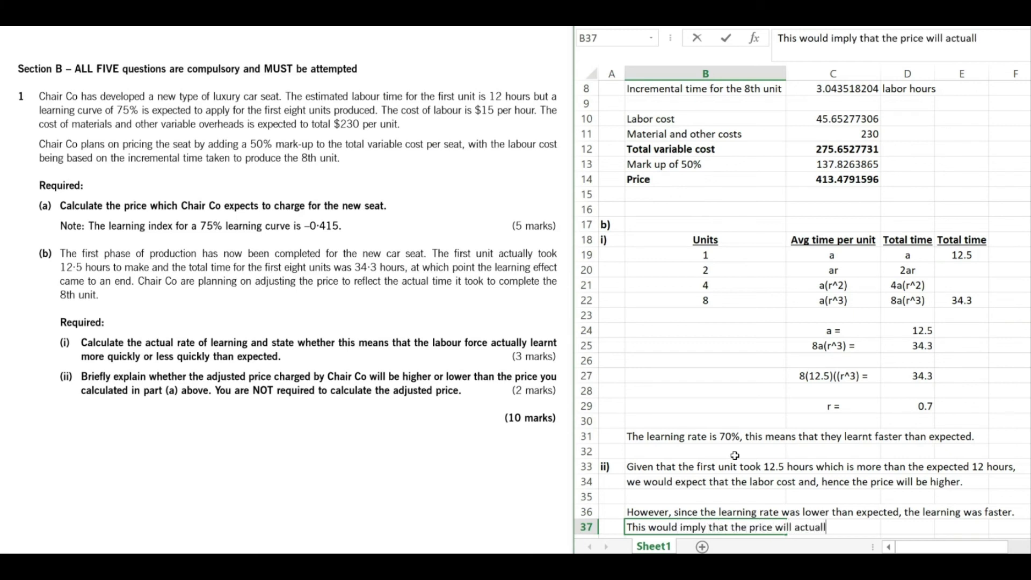
text(y be lower.)
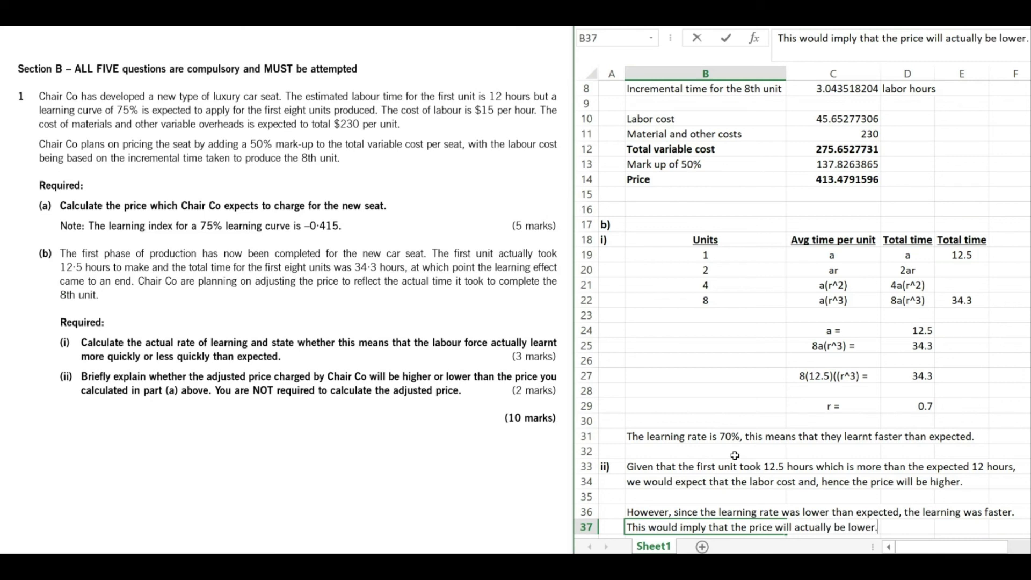
key(Return)
Compare the actual total time for the first eight units in the question with the expected total time in C6
scroll(735, 453, down, 1)
key(Return)
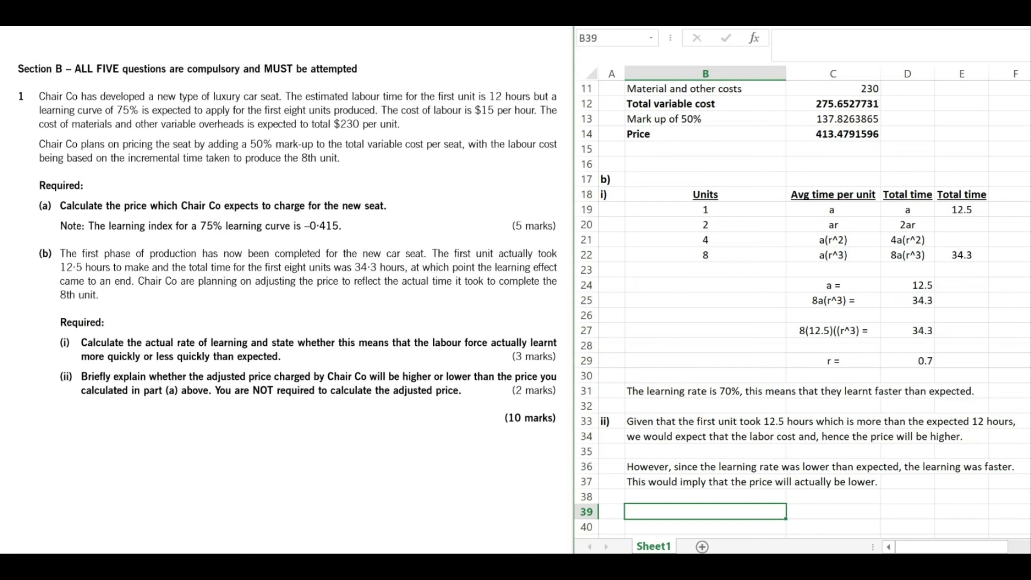
drag(242, 267, 405, 267)
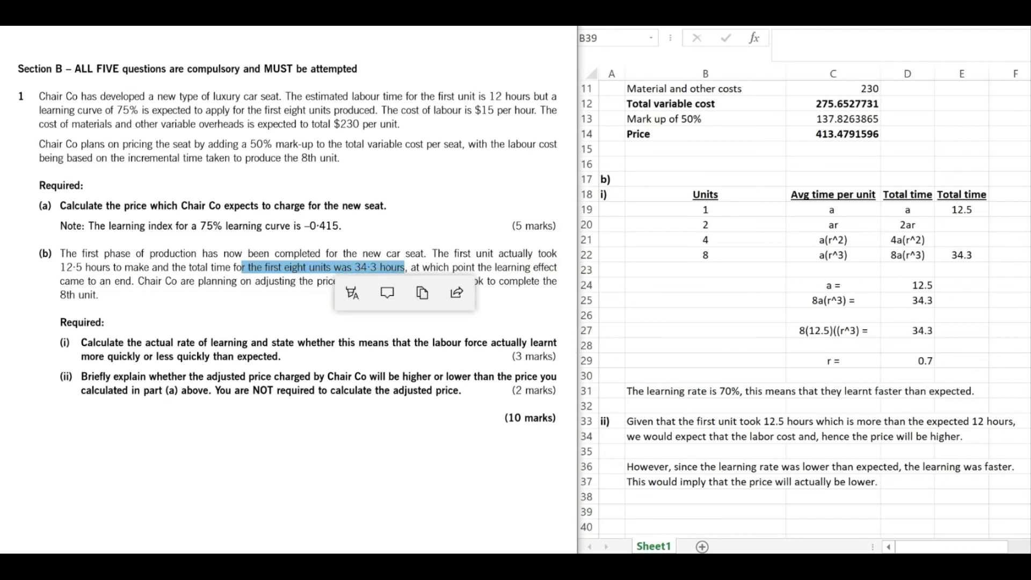
click(801, 138)
key(Up)
key(Up)
key(Up)
key(Up)
key(Up)
key(Up)
key(Up)
key(Up)
key(Up)
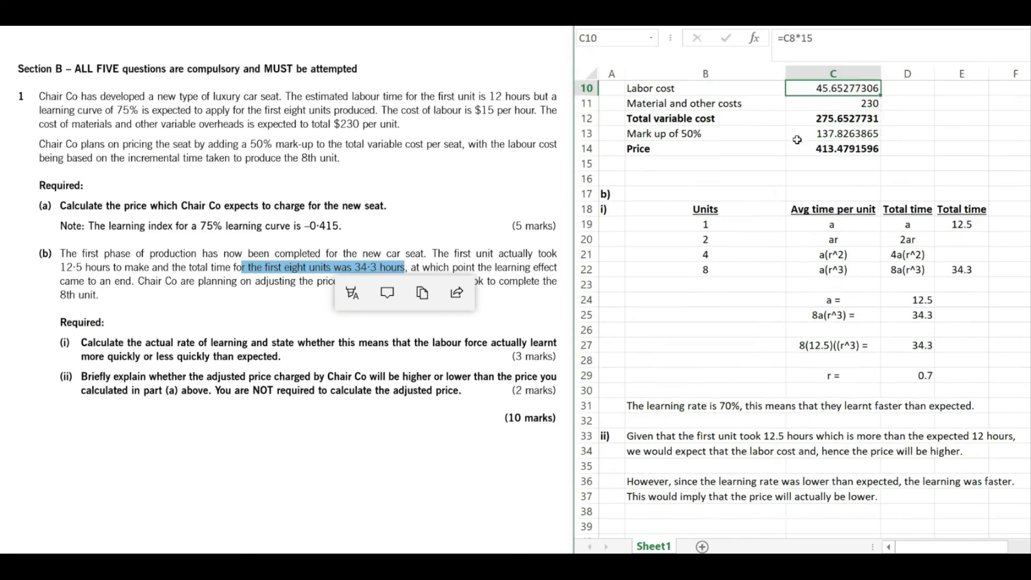
key(Down)
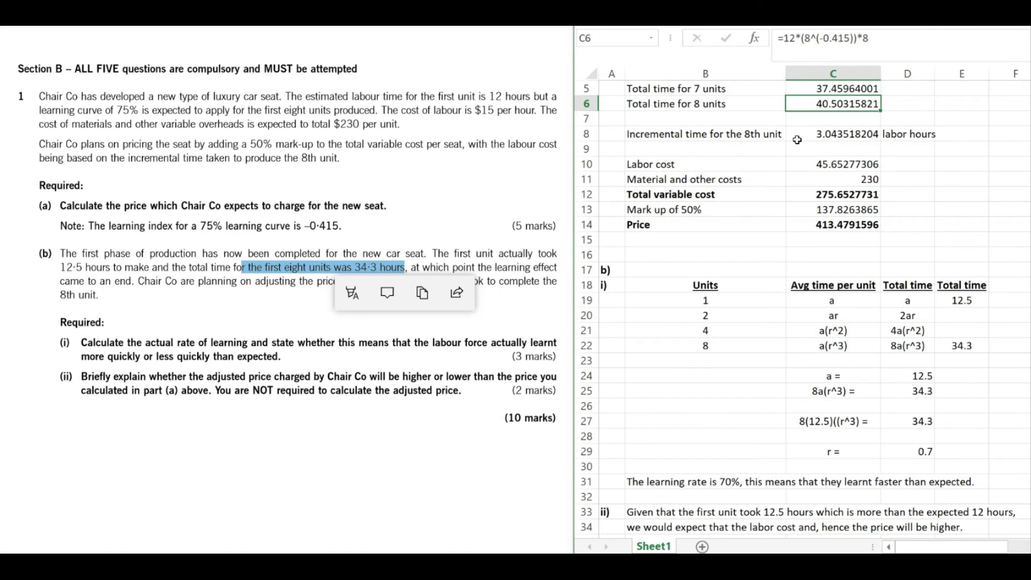
Write "Ultimately the first 8 units took less time than expected." in B39
click(827, 119)
key(Down)
key(Down)
key(Down)
key(Down)
key(Down)
key(Down)
key(Down)
key(Down)
key(Down)
key(Down)
key(Down)
key(Down)
key(Down)
key(Down)
key(Down)
key(Down)
key(Down)
key(Down)
key(Down)
key(Down)
key(Down)
key(Down)
key(Down)
key(Down)
key(Down)
key(Down)
key(Down)
key(Down)
key(Down)
key(Down)
key(Down)
key(Left)
key(Left)
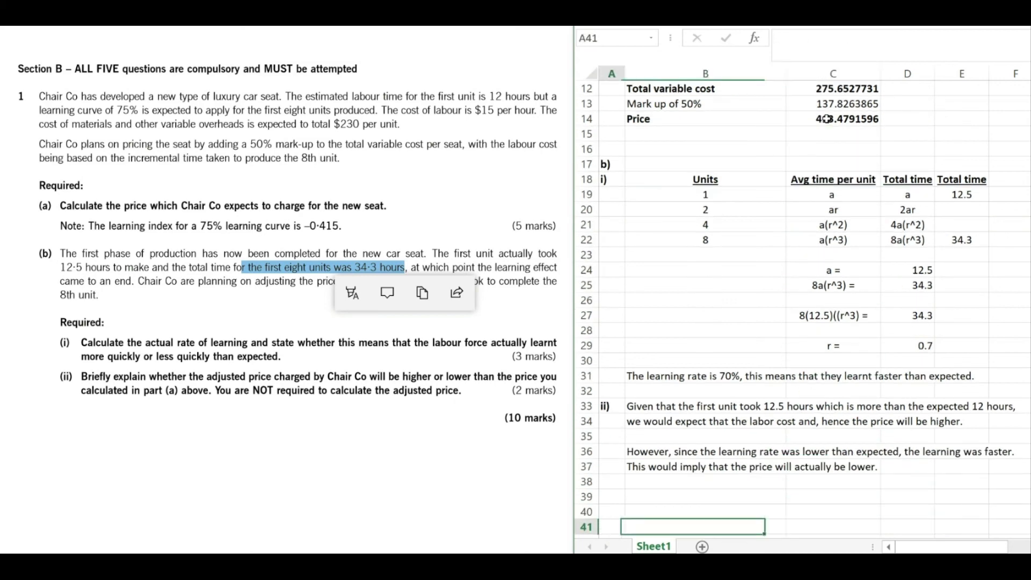
key(Right)
key(Up)
key(Up)
text(Ult)
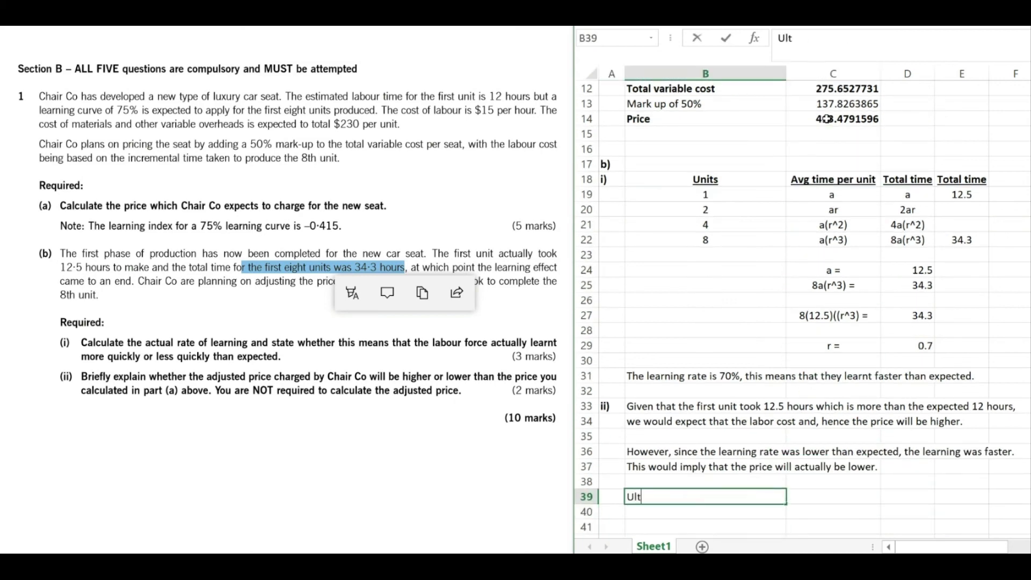
text(imately the f)
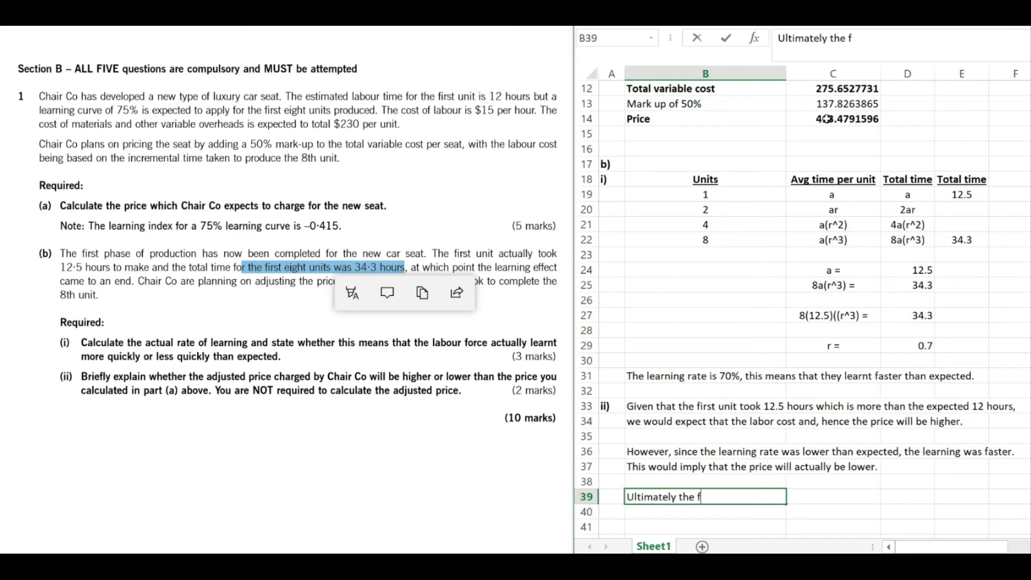
text(irst 8 units took l)
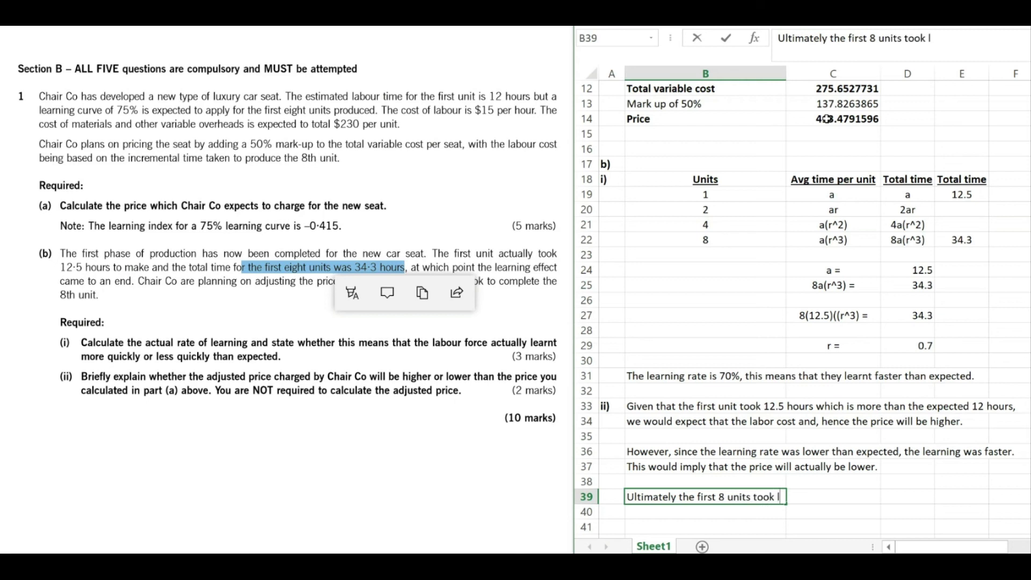
text(ess time than expected.)
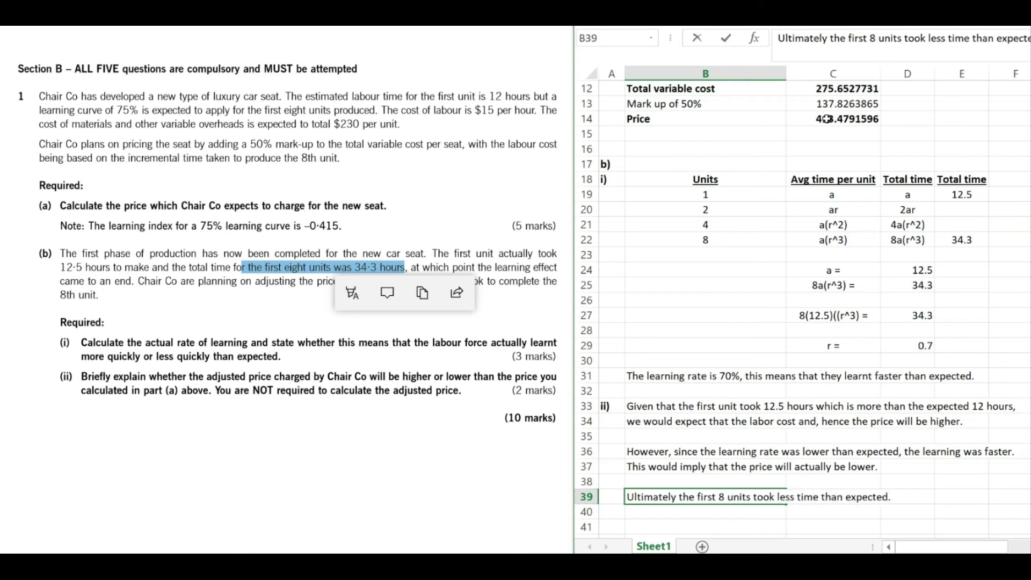
key(Return)
Conclude in B40 with "This means that our labor cost and price will be lower than expected."
text(This means that)
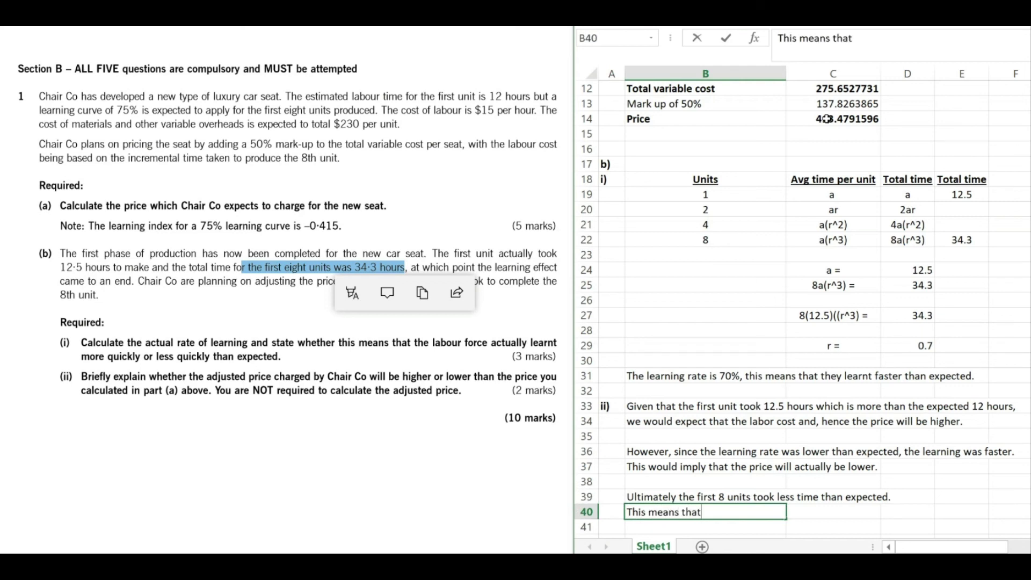
text( ouer l)
key(BackSpace)
key(BackSpace)
text(r labor )
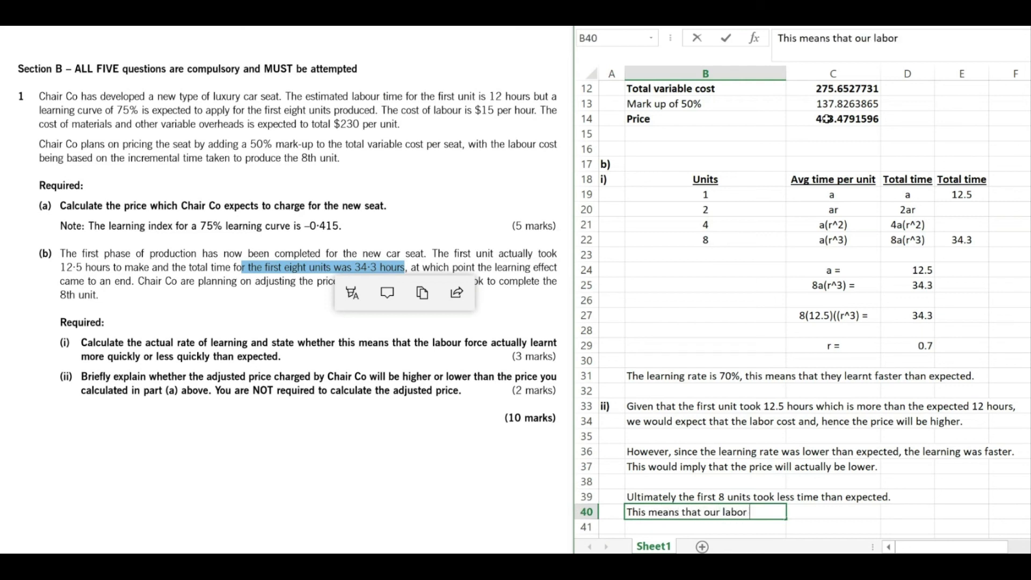
text(cost and price will be lower than expected.)
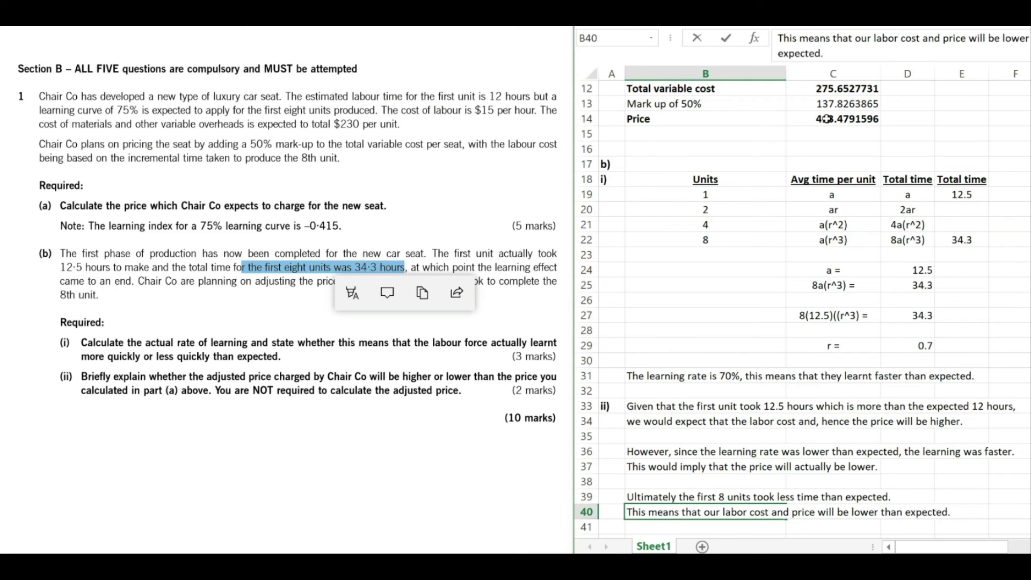
key(Return)
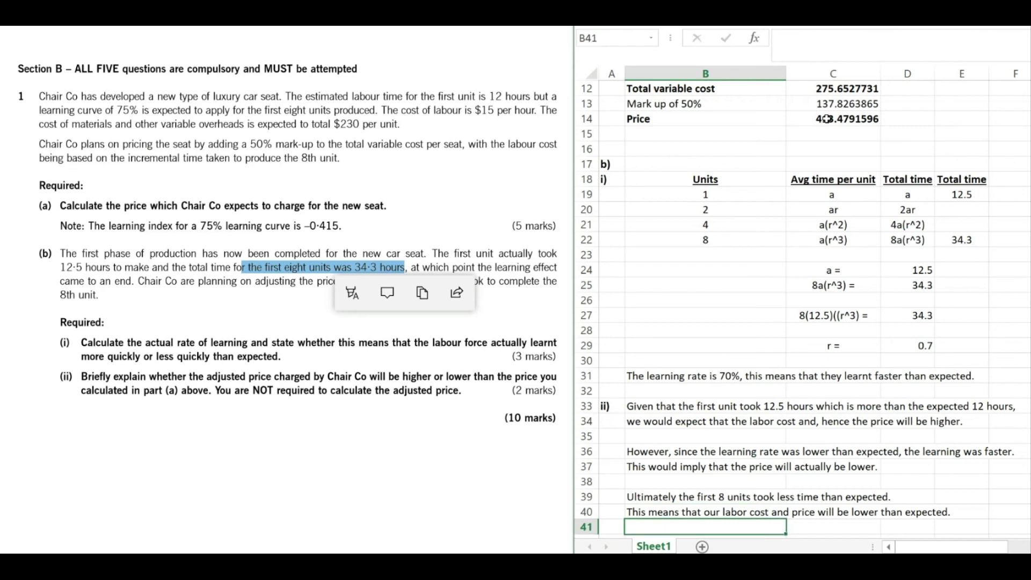
Review the written explanation for part (b)(ii) in rows 34 to 40
key(Up)
key(Up)
key(Up)
key(Up)
key(Up)
key(Up)
key(Up)
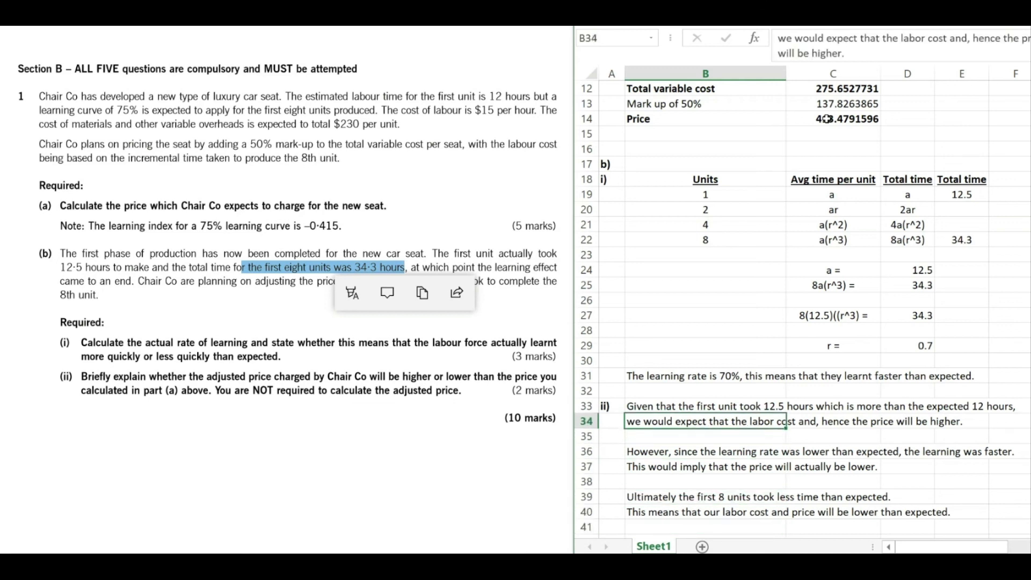
key(Down)
key(Down)
key(Down)
key(Down)
key(Down)
key(Down)
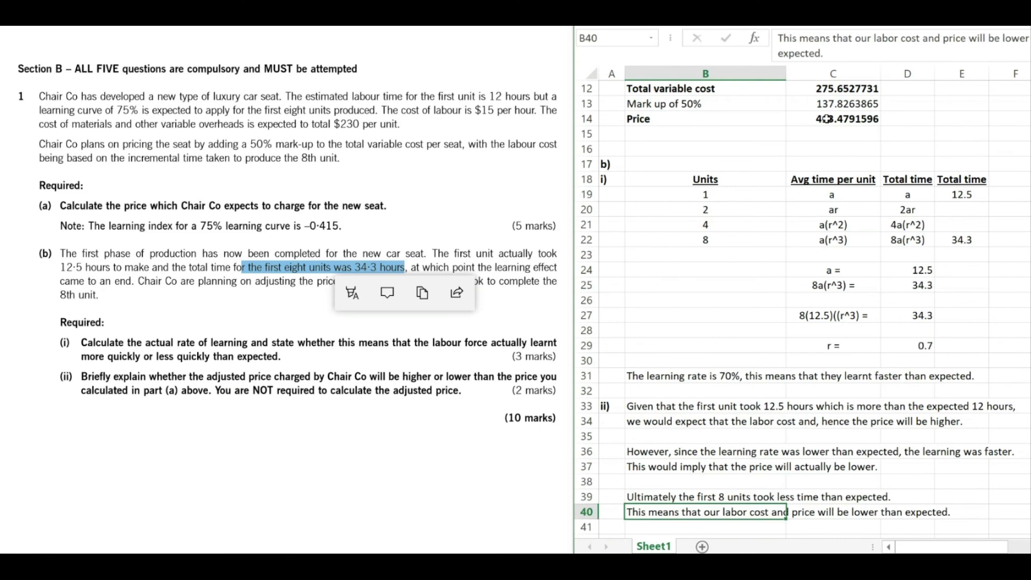
click(747, 316)
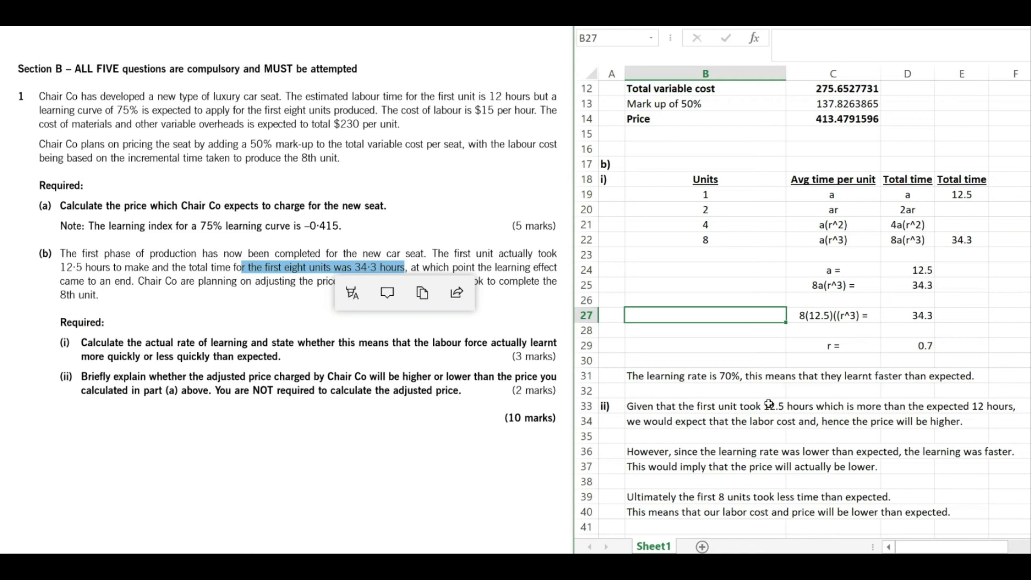
key(Up)
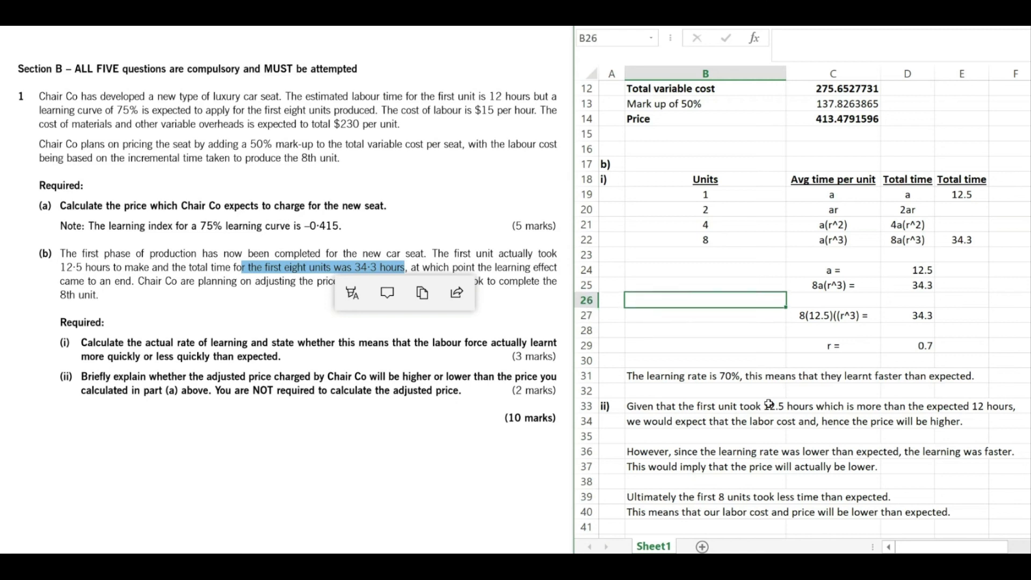
Clear the text selection in the question and review the whole Question 1 answer from part (a) through part (b)(ii)
click(403, 448)
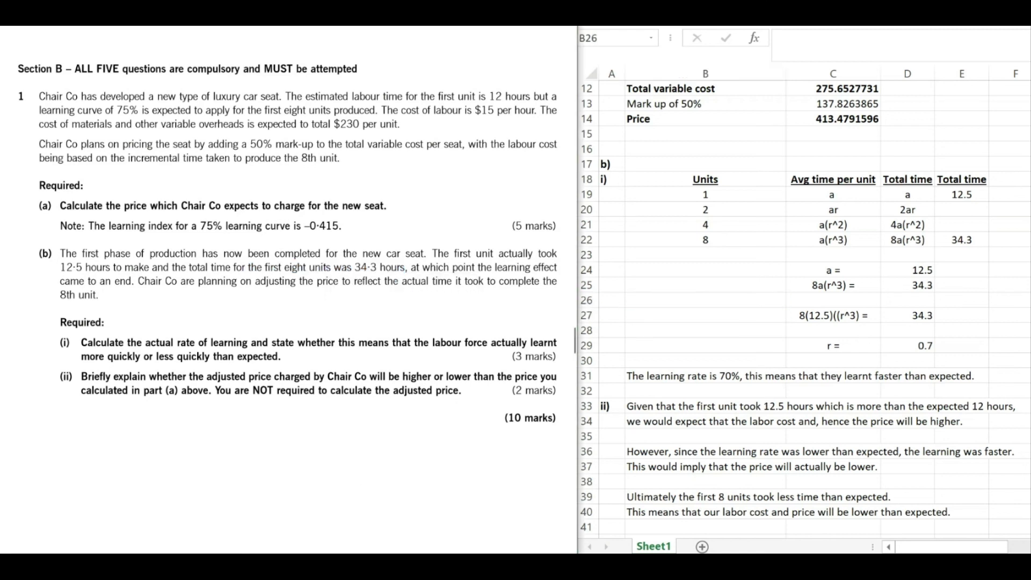
key(Up)
key(Up)
key(Up)
key(Up)
key(Up)
key(Up)
key(Up)
key(Up)
key(Up)
key(Up)
key(Up)
key(Up)
key(Up)
key(Up)
key(Up)
key(Up)
key(Up)
key(Up)
key(Up)
key(Up)
key(Down)
key(Down)
key(Down)
key(Down)
key(Down)
key(Down)
key(Down)
key(Down)
key(Down)
key(Down)
key(Down)
key(Down)
key(Down)
key(Down)
key(Down)
key(Down)
key(Down)
key(Down)
key(Down)
key(Down)
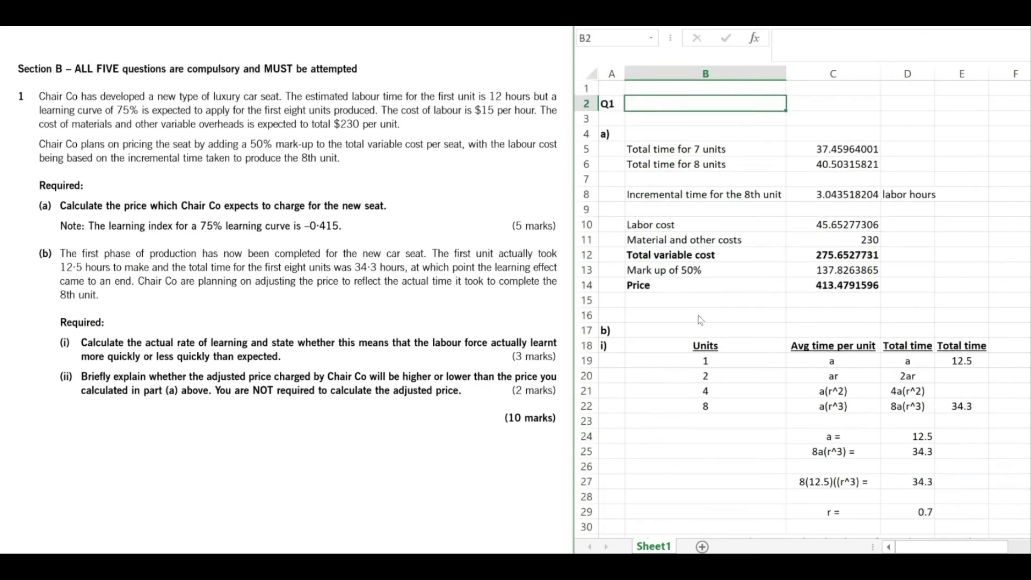
key(Down)
key(Down)
key(Down)
key(Down)
key(Down)
key(Down)
key(Down)
key(Down)
key(Down)
key(Down)
key(Down)
key(Down)
key(Down)
key(Down)
key(Down)
key(Down)
key(Down)
key(Down)
key(Down)
key(Down)
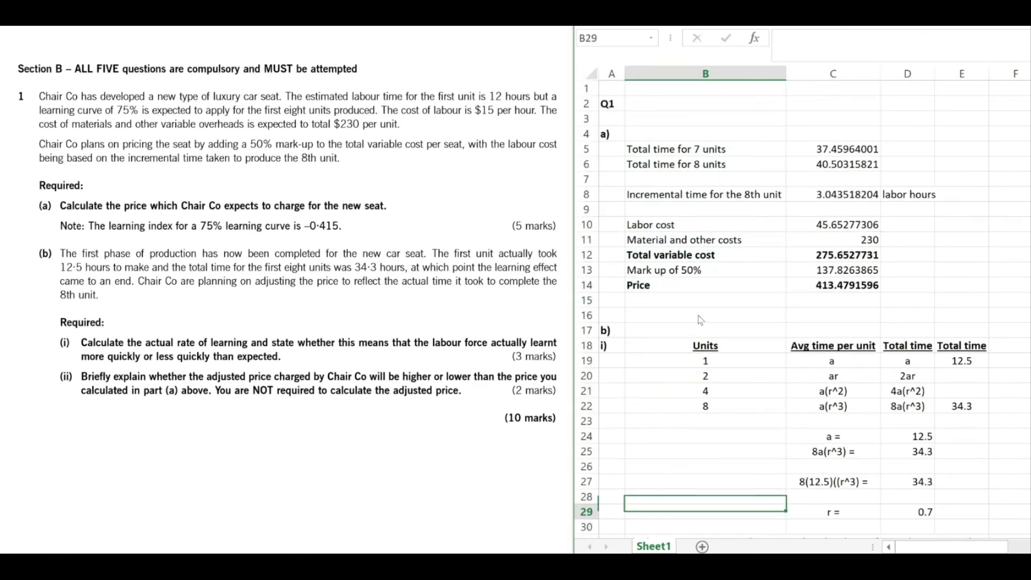
key(Down)
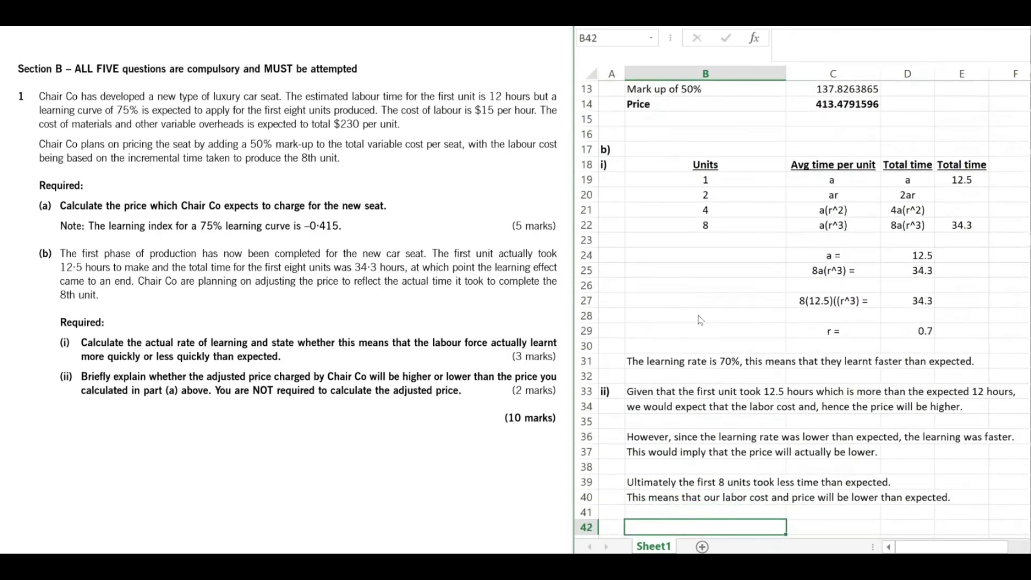